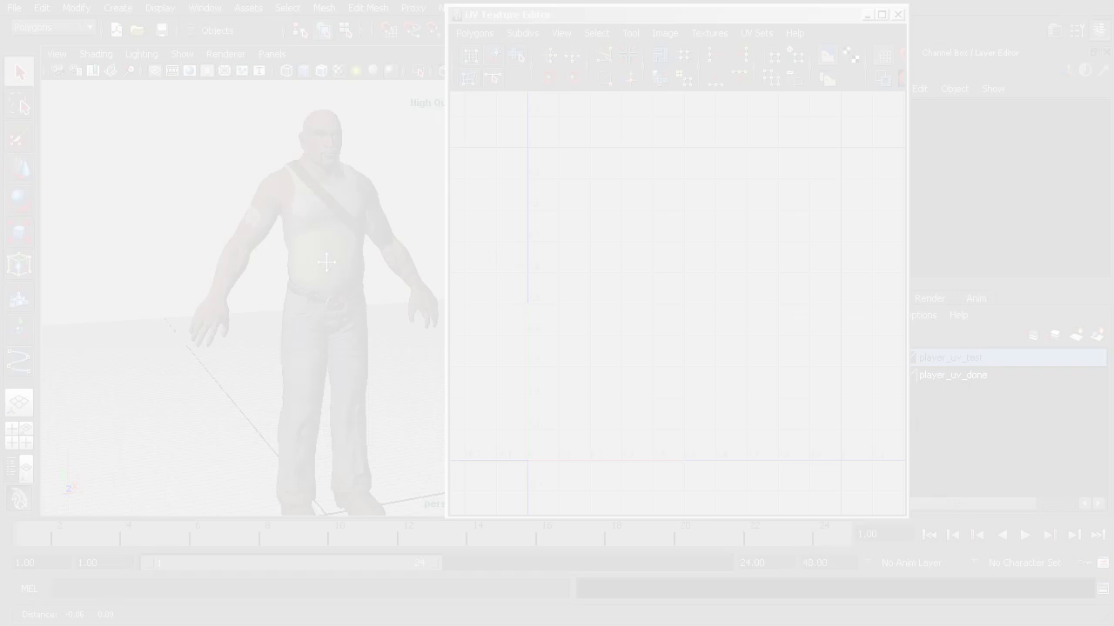
# Select the textured character mesh so its UVs load in the UV Texture Editor.
pyautogui.keyDown('alt'); pyautogui.moveTo(296, 228); pyautogui.dragTo(408, 305, button='right'); pyautogui.keyUp('alt')
pyautogui.keyDown('alt'); pyautogui.moveTo(371, 289); pyautogui.dragTo(391, 351, button='middle'); pyautogui.keyUp('alt')
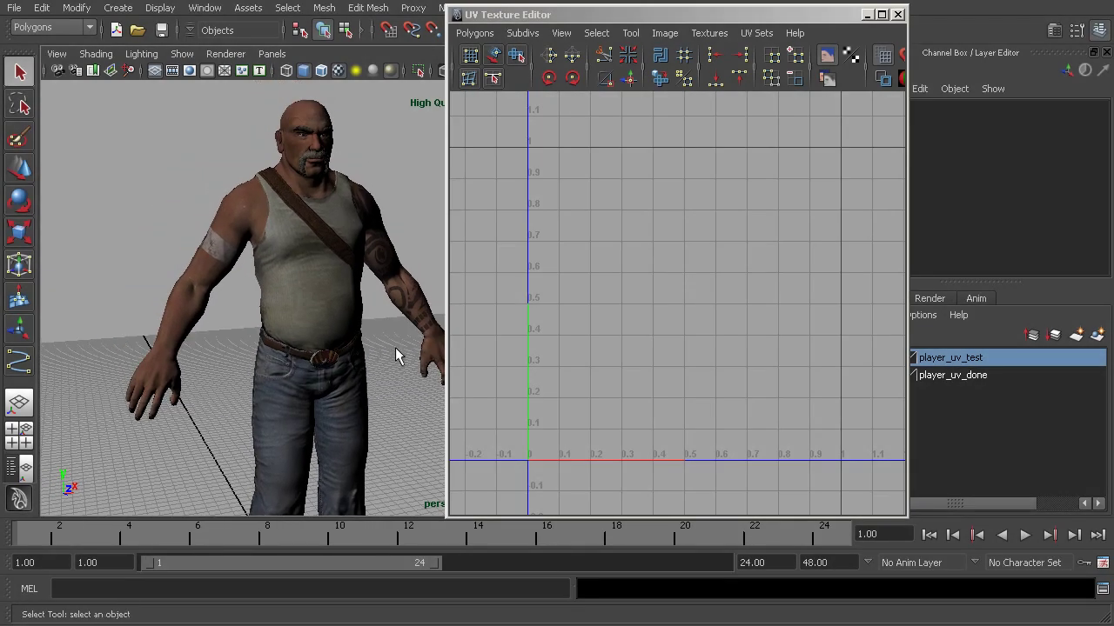
pyautogui.keyDown('alt'); pyautogui.moveTo(396, 350); pyautogui.dragTo(355, 336, button='right'); pyautogui.keyUp('alt')
pyautogui.keyDown('alt'); pyautogui.moveTo(355, 337); pyautogui.dragTo(315, 249, button='middle'); pyautogui.keyUp('alt')
pyautogui.keyDown('alt'); pyautogui.moveTo(306, 220); pyautogui.dragTo(247, 252); pyautogui.keyUp('alt')
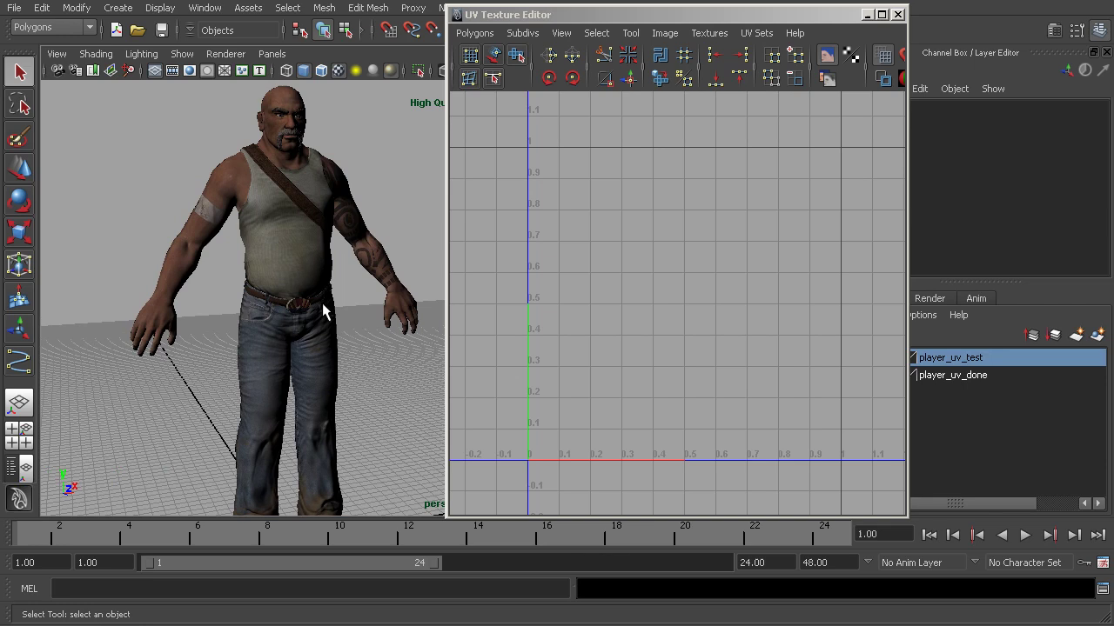
pyautogui.click(294, 284)
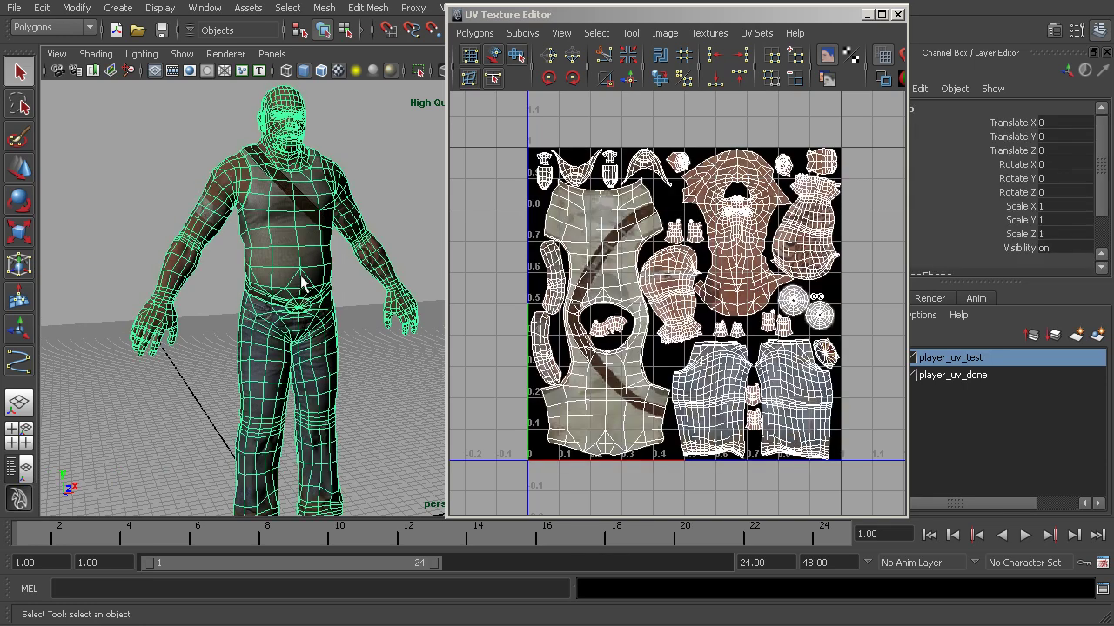
# Examine the textured character's UV layout in an enlarged UV Texture Editor and close the editor.
pyautogui.scroll(5, 693, 296)
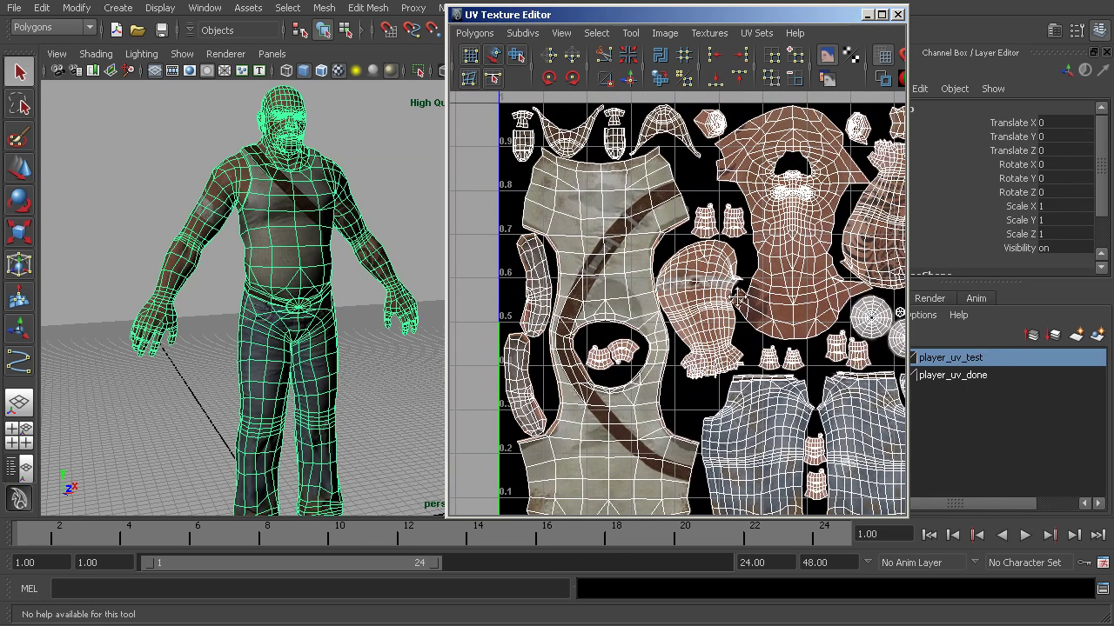
pyautogui.moveTo(621, 15); pyautogui.dragTo(540, 14)
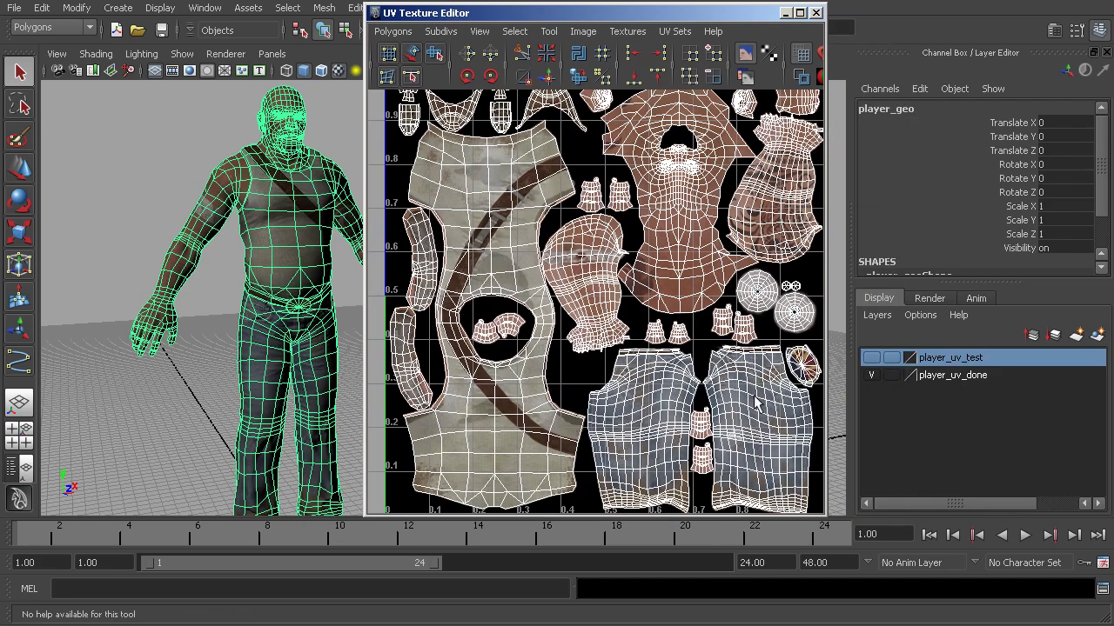
pyautogui.moveTo(824, 515); pyautogui.dragTo(981, 546)
pyautogui.scroll(-2, 707, 368)
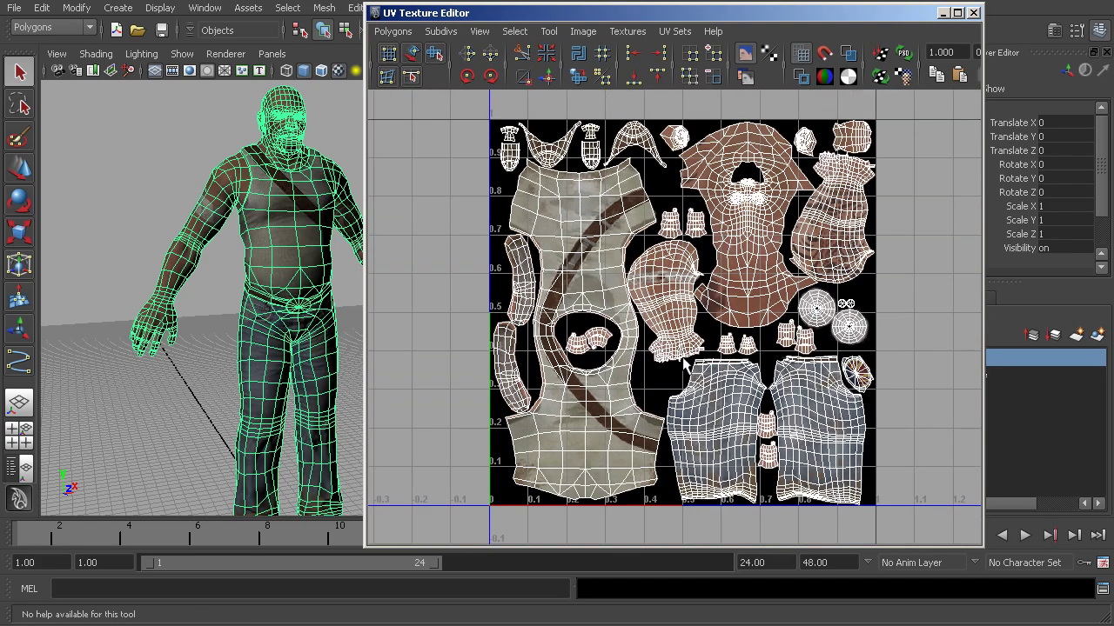
pyautogui.keyDown('alt'); pyautogui.moveTo(738, 291); pyautogui.dragTo(748, 258, button='middle'); pyautogui.keyUp('alt')
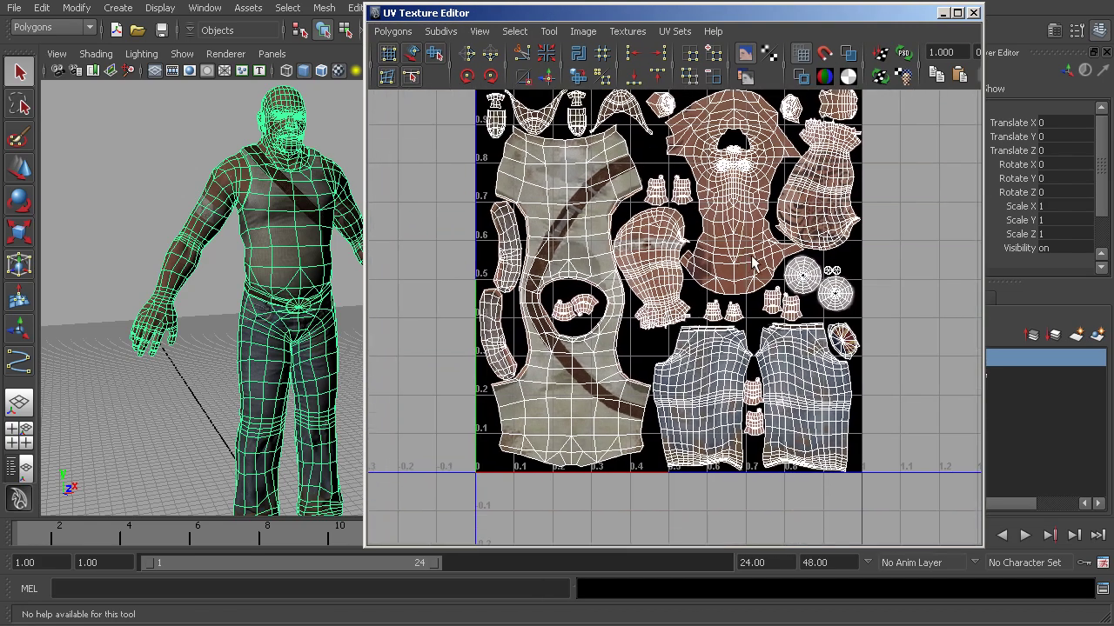
pyautogui.keyDown('alt'); pyautogui.moveTo(748, 258); pyautogui.dragTo(797, 228, button='right'); pyautogui.keyUp('alt')
pyautogui.keyDown('alt'); pyautogui.moveTo(796, 228); pyautogui.dragTo(777, 330, button='middle'); pyautogui.keyUp('alt')
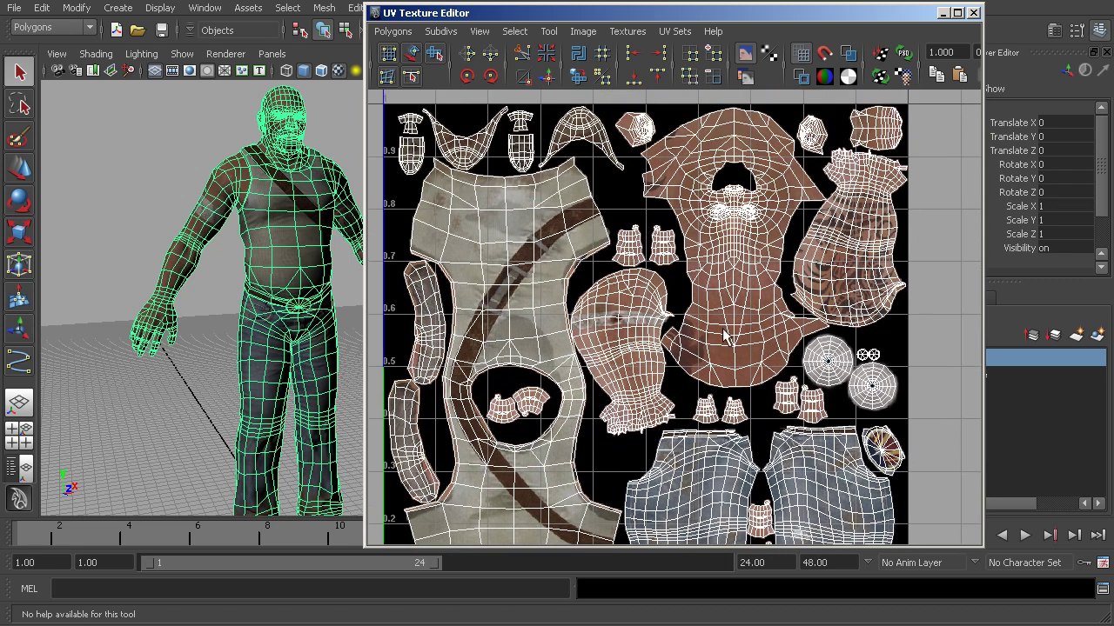
pyautogui.scroll(-2, 723, 331)
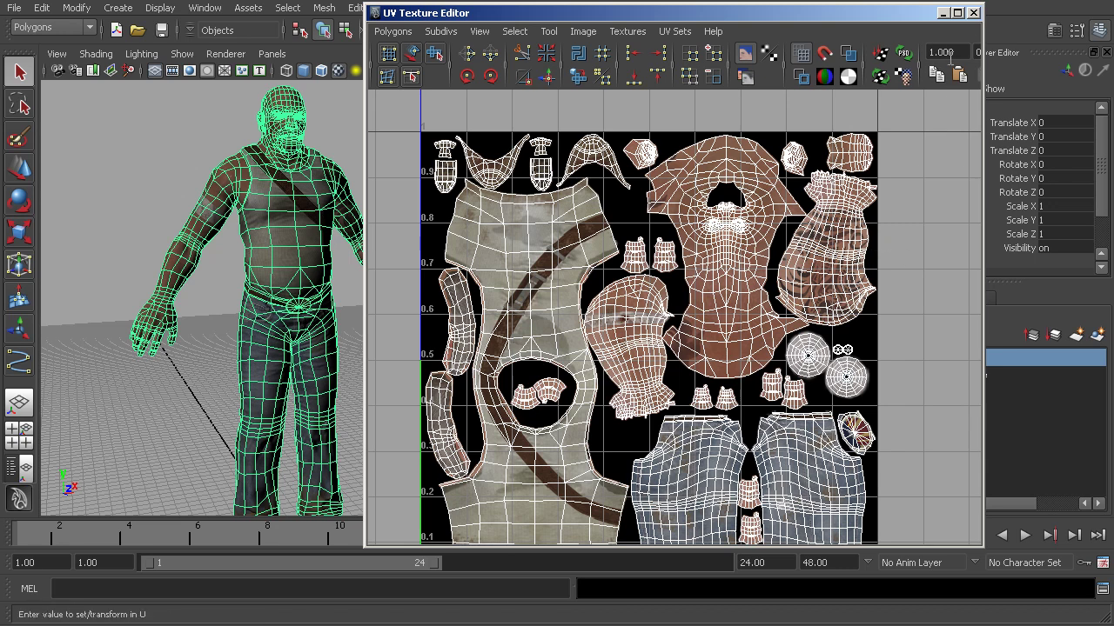
pyautogui.click(974, 12)
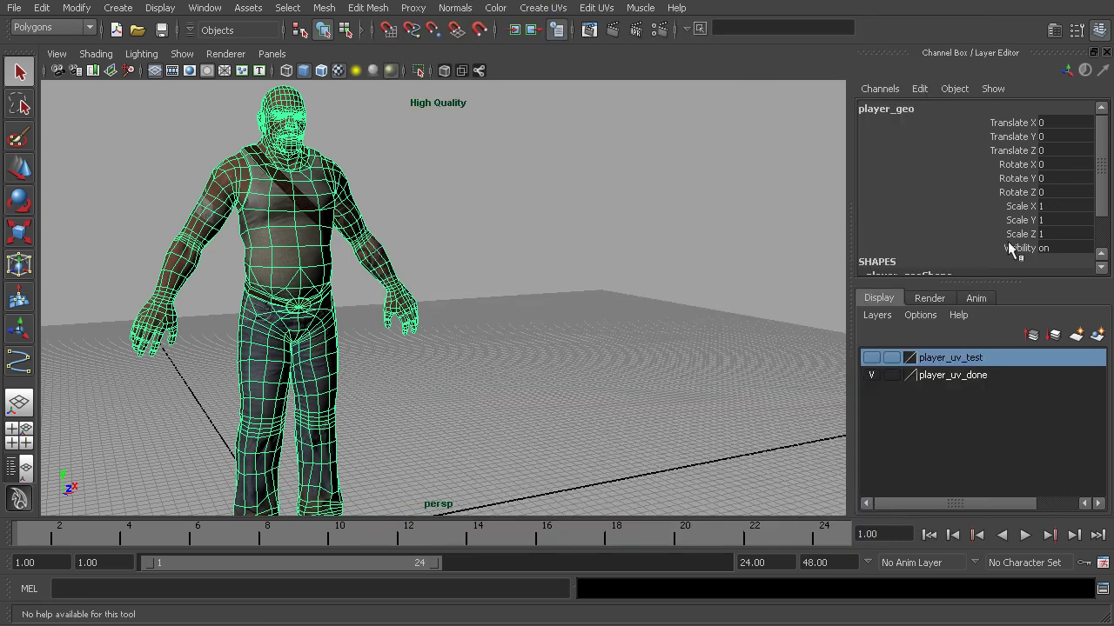
# Hide the player_uv_done layer, show the player_uv_test layer, and select its untextured character mesh.
pyautogui.click(871, 375)
pyautogui.click(871, 358)
pyautogui.click(243, 283)
pyautogui.click(305, 274)
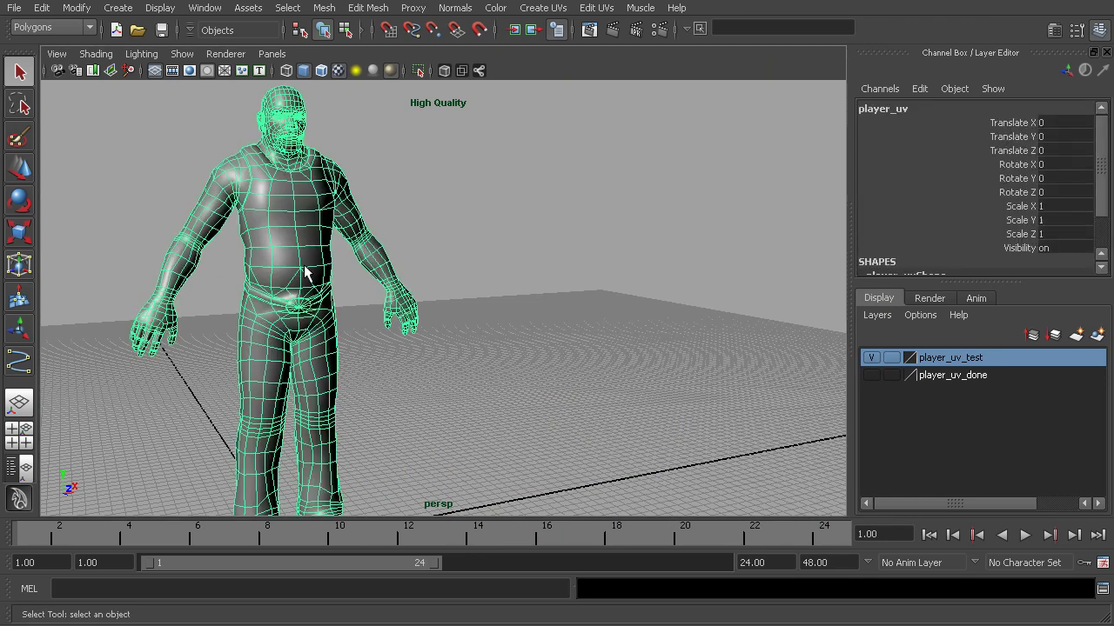
# Reopen the UV Texture Editor and examine the untextured character's UV shells, including those outside the 0-to-1 space.
pyautogui.keyDown('alt'); pyautogui.moveTo(393, 274); pyautogui.dragTo(492, 233, button='middle'); pyautogui.keyUp('alt')
pyautogui.keyDown('alt'); pyautogui.moveTo(493, 234); pyautogui.dragTo(463, 238, button='right'); pyautogui.keyUp('alt')
pyautogui.keyDown('alt'); pyautogui.moveTo(463, 238); pyautogui.dragTo(439, 252, button='middle'); pyautogui.keyUp('alt')
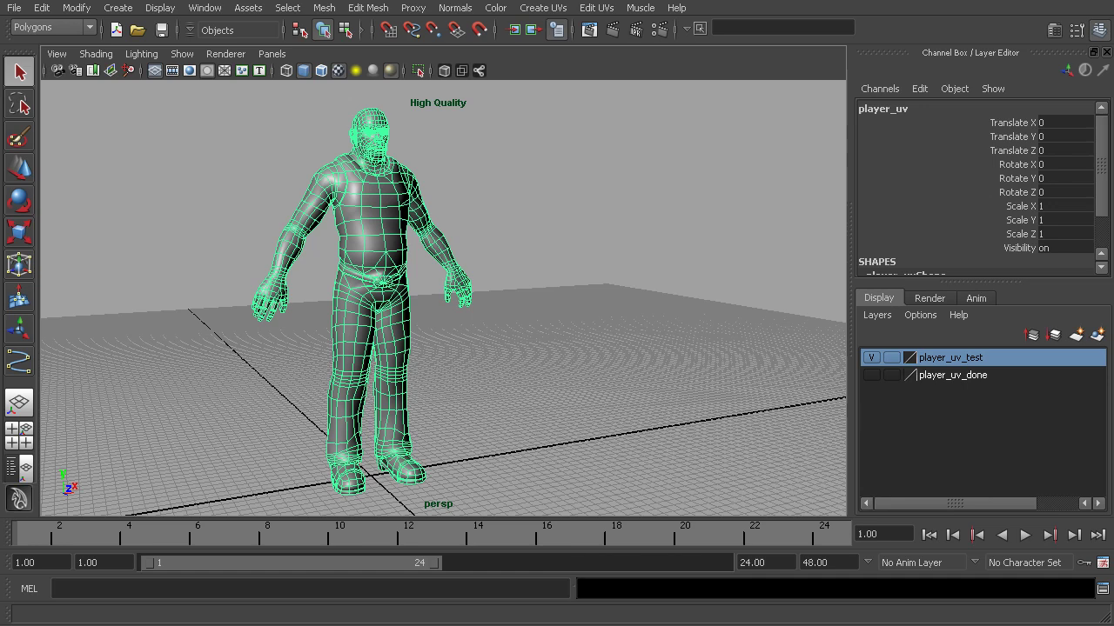
pyautogui.click(455, 625)
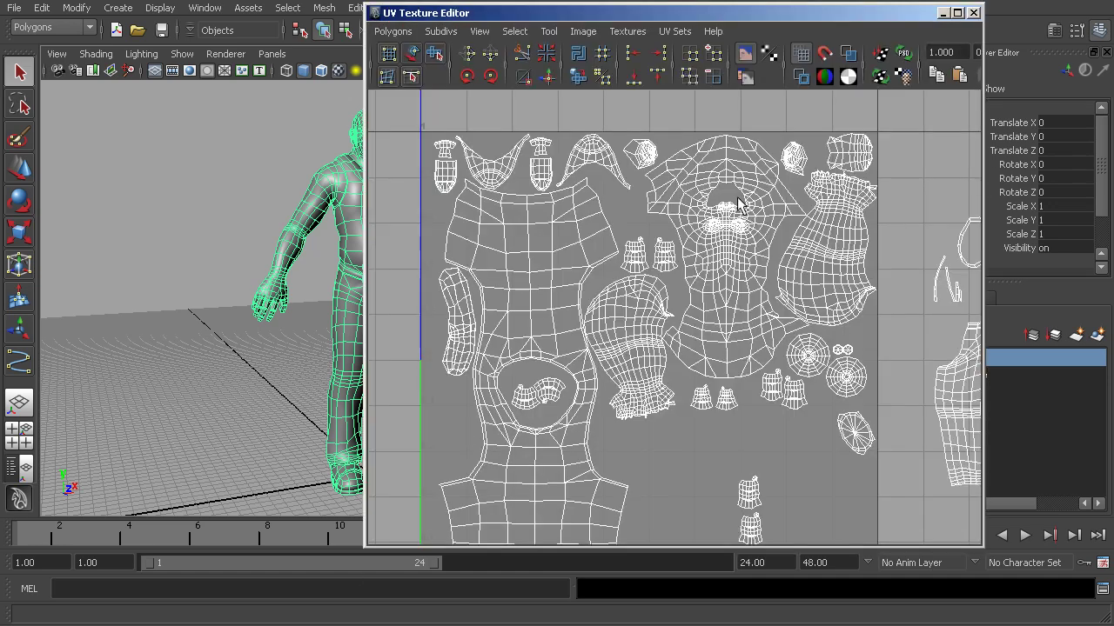
pyautogui.keyDown('alt'); pyautogui.moveTo(732, 308); pyautogui.dragTo(839, 265, button='middle'); pyautogui.keyUp('alt')
pyautogui.scroll(-4, 842, 273)
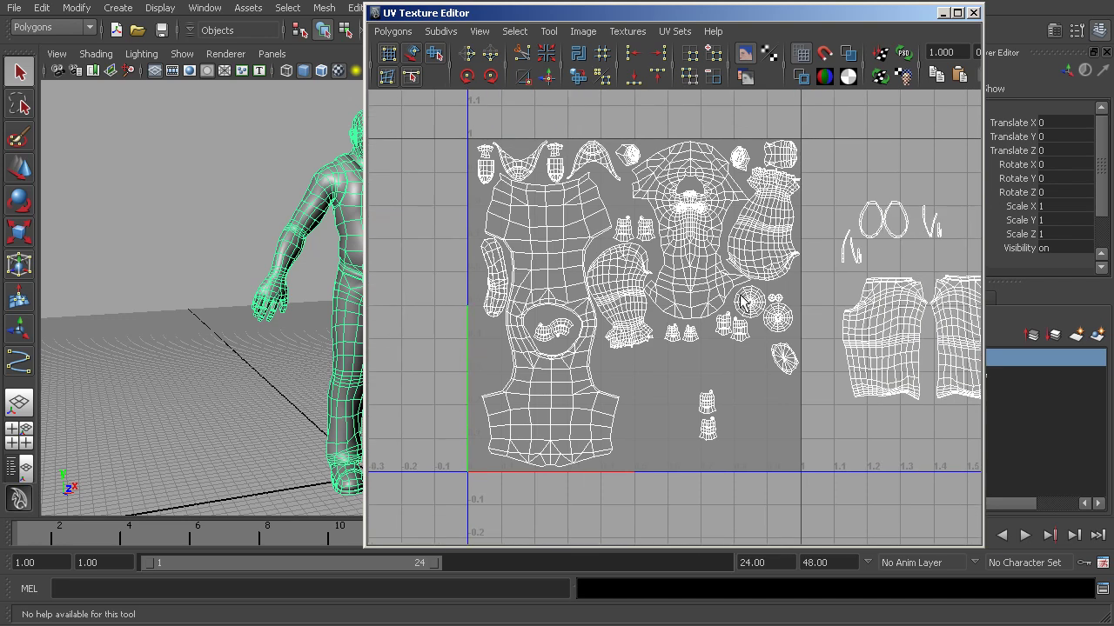
pyautogui.moveTo(700, 18); pyautogui.dragTo(601, 15)
pyautogui.keyDown('alt'); pyautogui.moveTo(720, 310); pyautogui.dragTo(594, 280, button='right'); pyautogui.keyUp('alt')
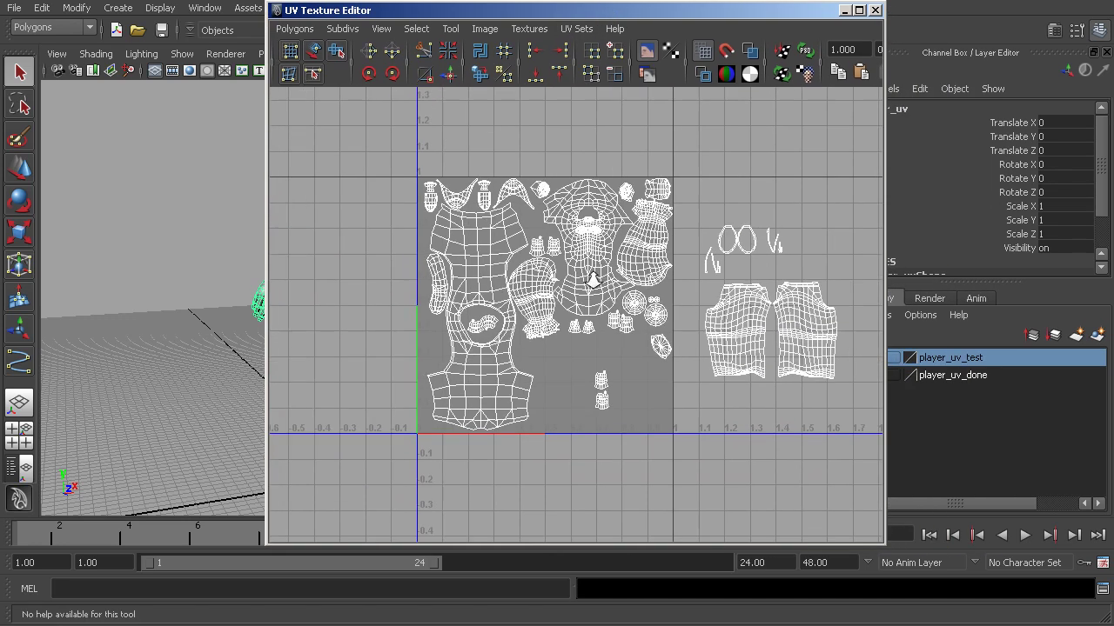
pyautogui.keyDown('alt'); pyautogui.moveTo(609, 294); pyautogui.dragTo(670, 301, button='middle'); pyautogui.keyUp('alt')
# Place the UV Texture Editor beside the model and inspect the trouser legs and cuffs up close.
pyautogui.moveTo(580, 18); pyautogui.dragTo(740, 15)
pyautogui.keyDown('alt'); pyautogui.moveTo(311, 351); pyautogui.dragTo(243, 336, button='middle'); pyautogui.keyUp('alt')
pyautogui.keyDown('alt'); pyautogui.moveTo(244, 336); pyautogui.dragTo(324, 415, button='right'); pyautogui.keyUp('alt')
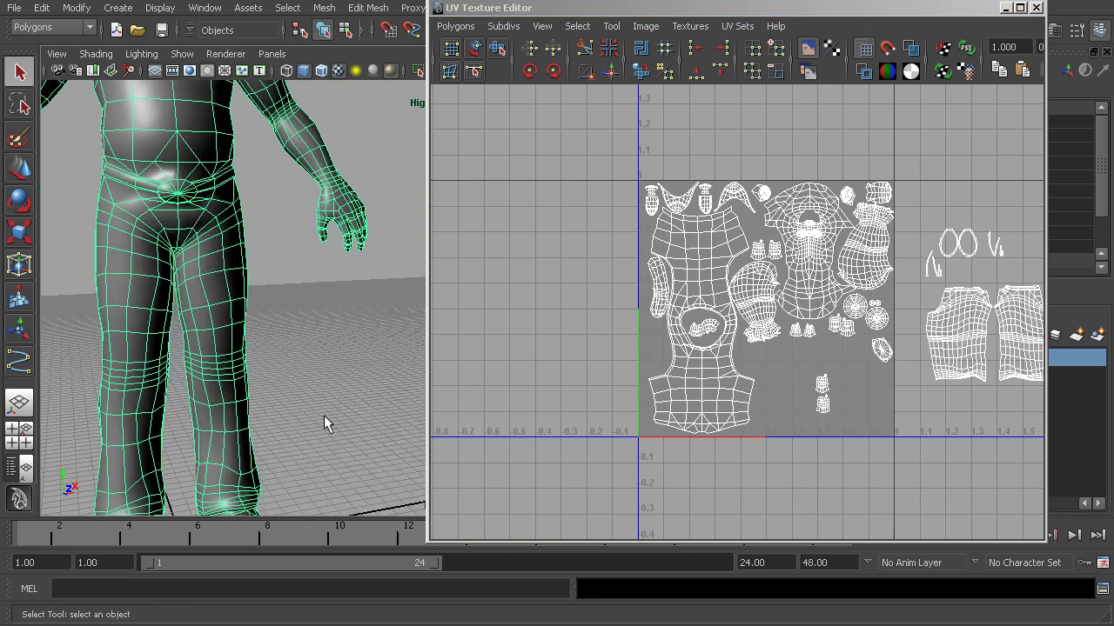
pyautogui.keyDown('alt'); pyautogui.moveTo(324, 415); pyautogui.dragTo(351, 329, button='middle'); pyautogui.keyUp('alt')
pyautogui.keyDown('alt'); pyautogui.moveTo(351, 328); pyautogui.dragTo(325, 337); pyautogui.keyUp('alt')
pyautogui.keyDown('alt'); pyautogui.moveTo(325, 336); pyautogui.dragTo(321, 337, button='middle'); pyautogui.keyUp('alt')
pyautogui.scroll(3, 321, 337)
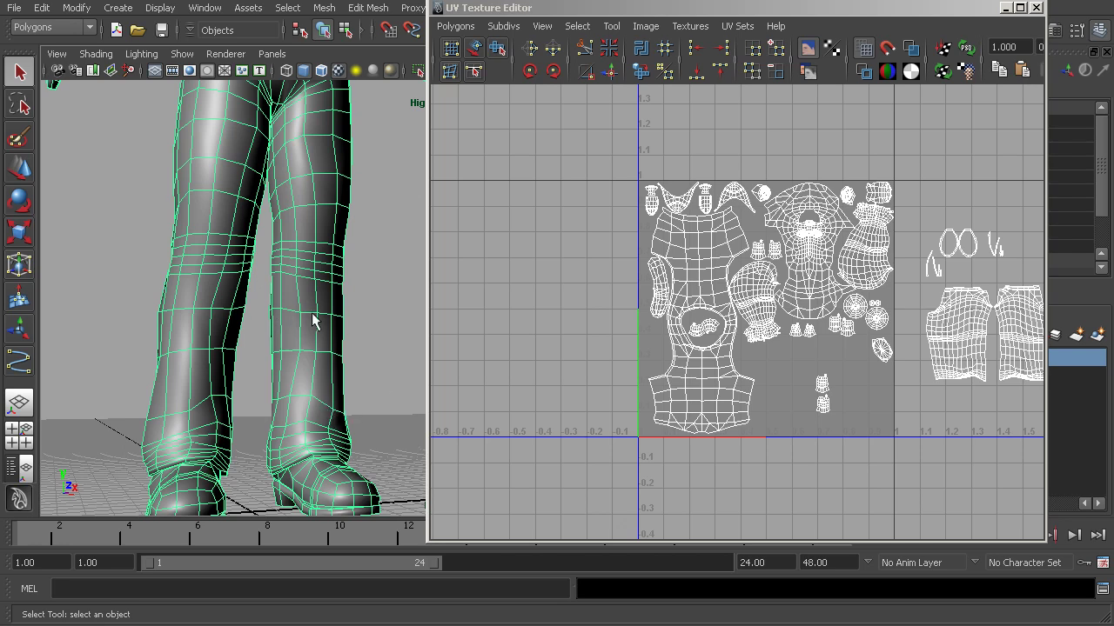
pyautogui.keyDown('alt'); pyautogui.moveTo(347, 371); pyautogui.dragTo(365, 348); pyautogui.keyUp('alt')
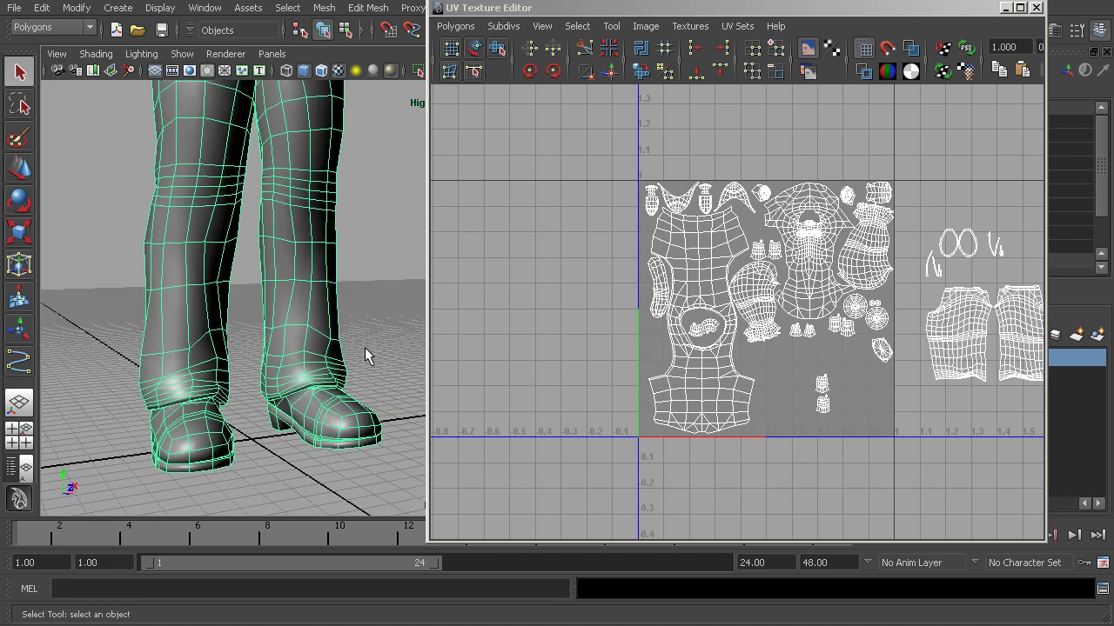
pyautogui.moveTo(550, 8); pyautogui.dragTo(540, 54)
pyautogui.keyDown('alt'); pyautogui.moveTo(341, 383); pyautogui.dragTo(345, 329, button='middle'); pyautogui.keyUp('alt')
pyautogui.keyDown('alt'); pyautogui.moveTo(345, 330); pyautogui.dragTo(416, 348, button='right'); pyautogui.keyUp('alt')
pyautogui.keyDown('alt'); pyautogui.moveTo(405, 358); pyautogui.dragTo(402, 328, button='middle'); pyautogui.keyUp('alt')
pyautogui.keyDown('alt'); pyautogui.moveTo(222, 348); pyautogui.dragTo(241, 346, button='right'); pyautogui.keyUp('alt')
pyautogui.scroll(6, 241, 346)
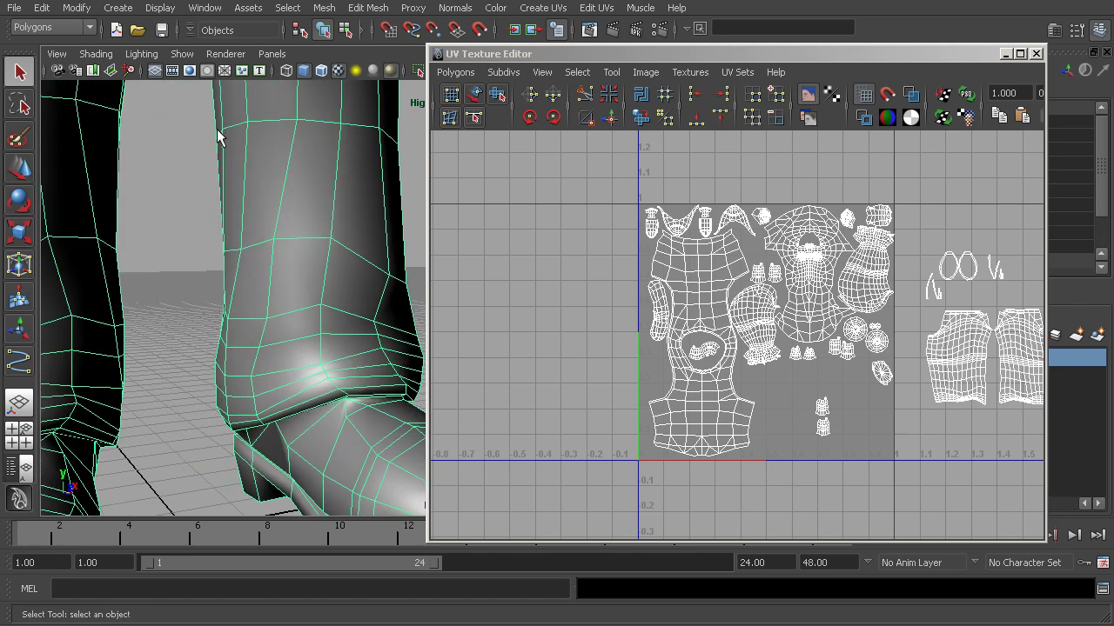
# Compare the trouser-leg shells and the loose strip shells above them with the cuffs and boots on the model.
pyautogui.scroll(8, 839, 350)
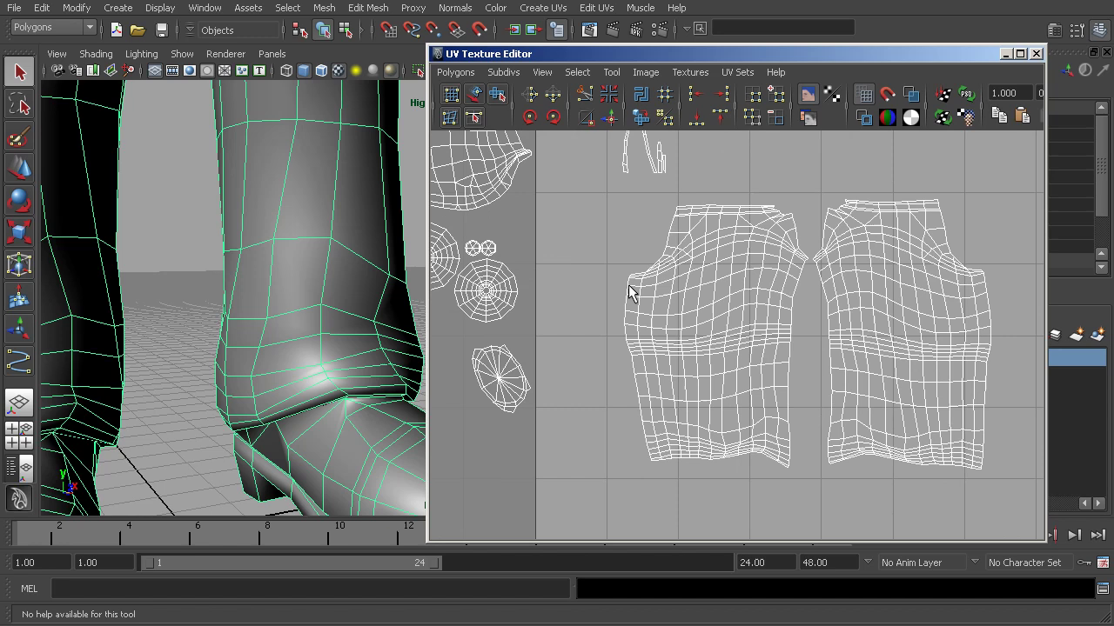
pyautogui.keyDown('alt'); pyautogui.moveTo(315, 206); pyautogui.dragTo(273, 229); pyautogui.keyUp('alt')
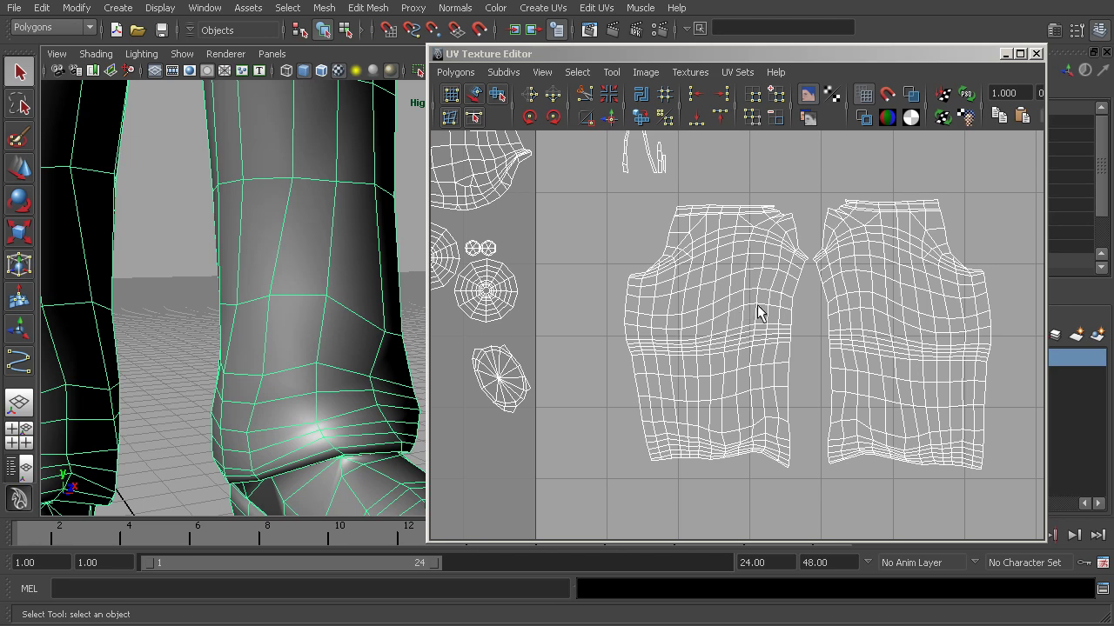
pyautogui.keyDown('alt'); pyautogui.moveTo(344, 380); pyautogui.dragTo(345, 247); pyautogui.keyUp('alt')
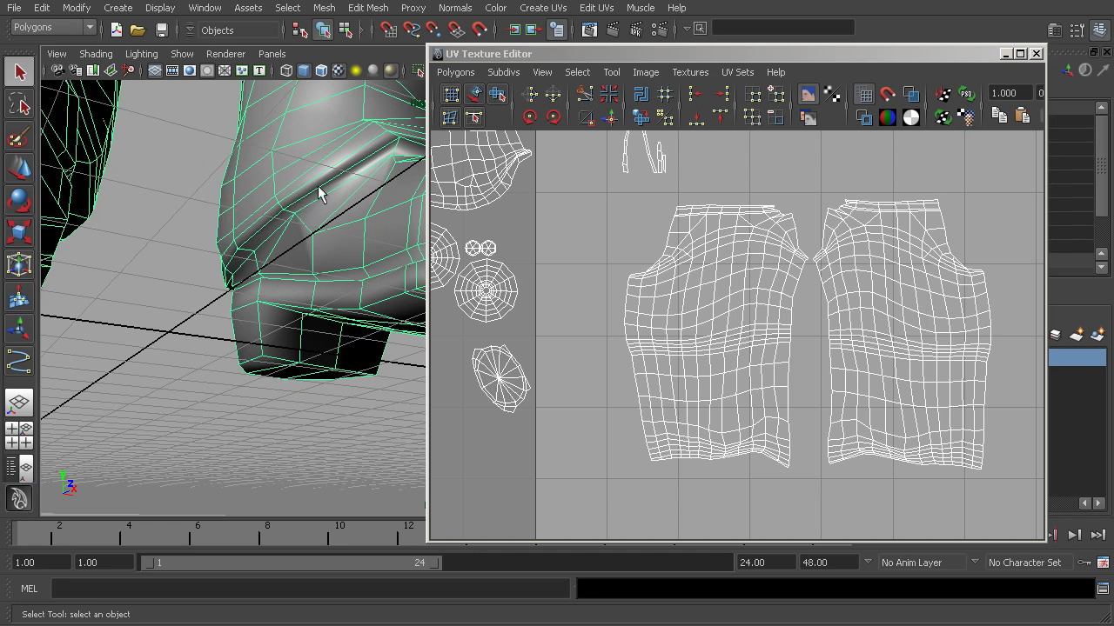
pyautogui.keyDown('alt'); pyautogui.moveTo(318, 186); pyautogui.dragTo(296, 244); pyautogui.keyUp('alt')
pyautogui.keyDown('alt'); pyautogui.moveTo(350, 226); pyautogui.dragTo(344, 252, button='middle'); pyautogui.keyUp('alt')
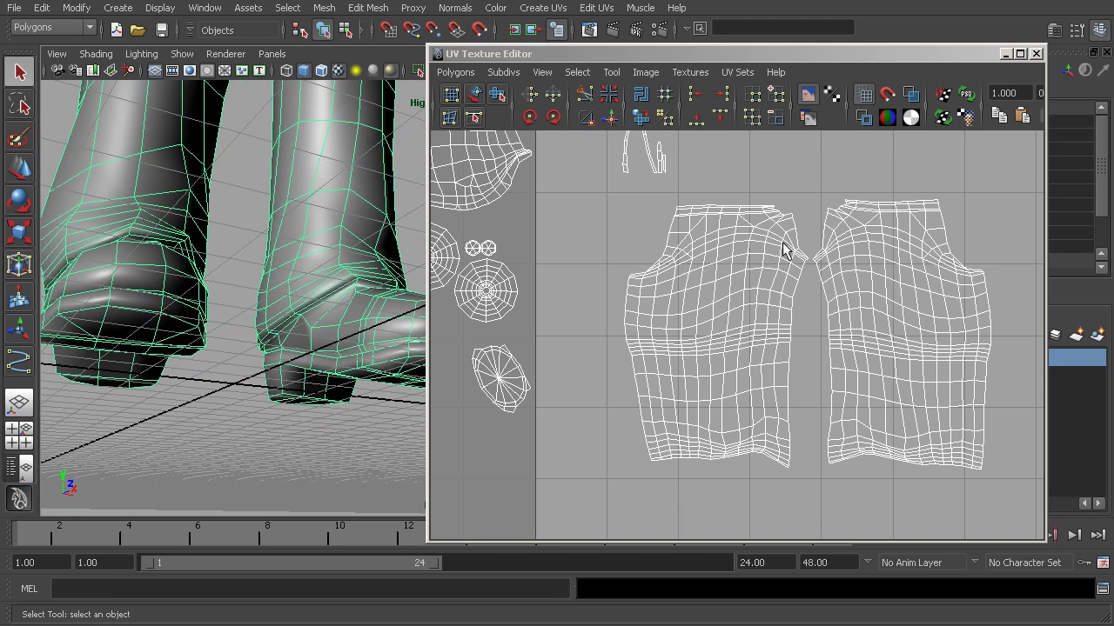
pyautogui.keyDown('alt'); pyautogui.moveTo(783, 248); pyautogui.dragTo(742, 329, button='middle'); pyautogui.keyUp('alt')
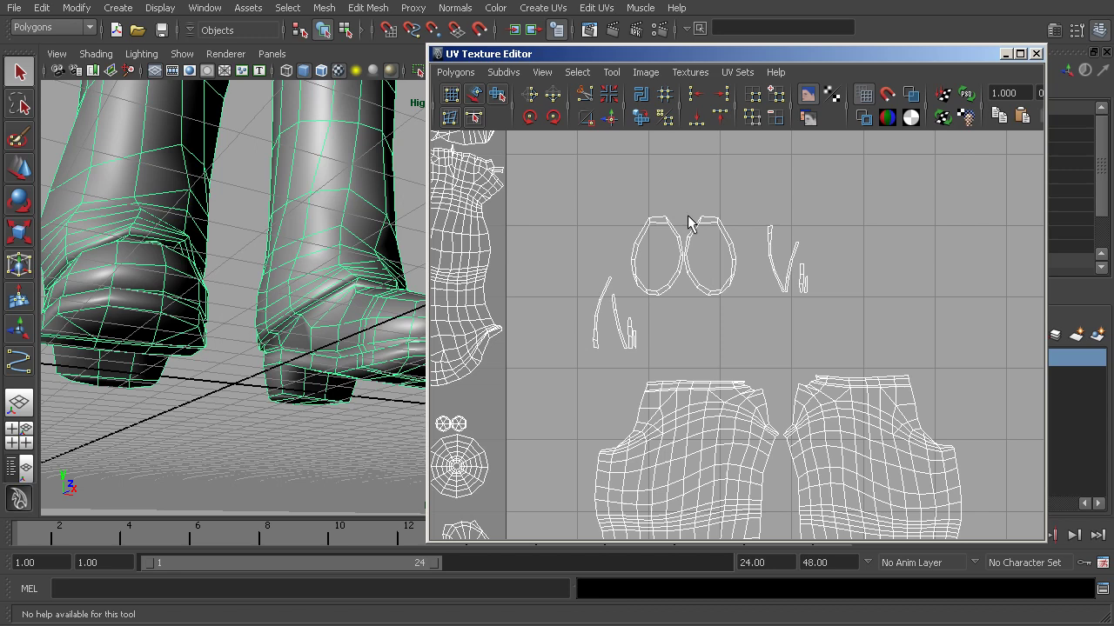
pyautogui.keyDown('alt'); pyautogui.moveTo(771, 371); pyautogui.dragTo(773, 275, button='middle'); pyautogui.keyUp('alt')
pyautogui.keyDown('alt'); pyautogui.moveTo(774, 410); pyautogui.dragTo(783, 295, button='middle'); pyautogui.keyUp('alt')
# Switch to edge selection and select the bottom hem edges of the left trouser-leg UV shell.
pyautogui.moveTo(656, 409); pyautogui.dragTo(654, 374, button='right')
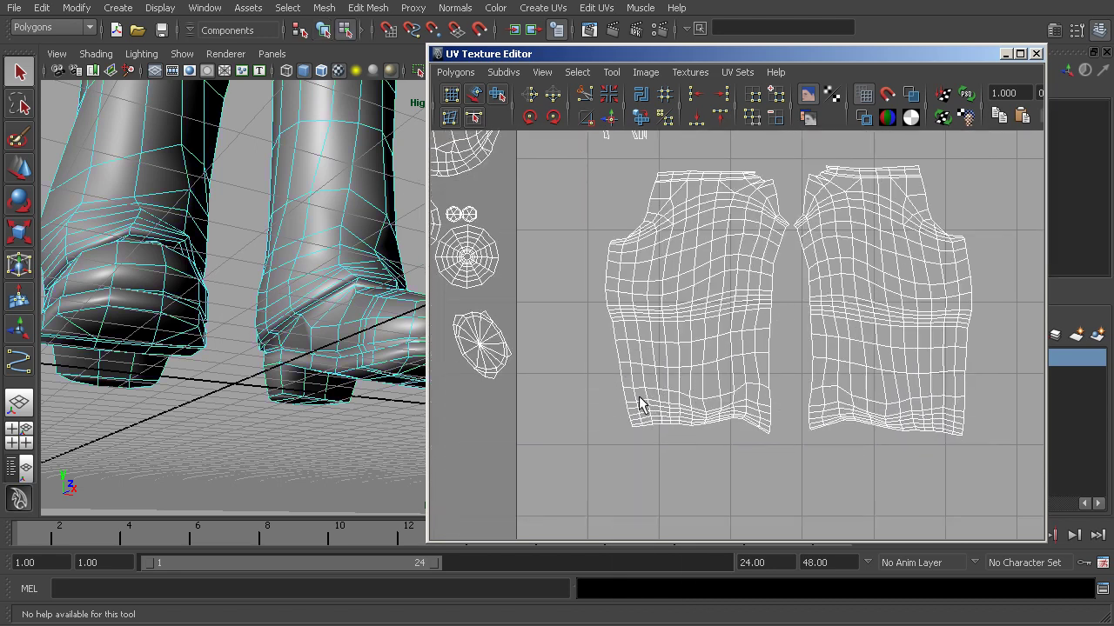
pyautogui.moveTo(634, 396); pyautogui.dragTo(763, 442)
pyautogui.keyDown('alt'); pyautogui.moveTo(756, 243); pyautogui.dragTo(779, 385, button='middle'); pyautogui.keyUp('alt')
pyautogui.keyDown('alt'); pyautogui.moveTo(731, 274); pyautogui.dragTo(731, 346, button='middle'); pyautogui.keyUp('alt')
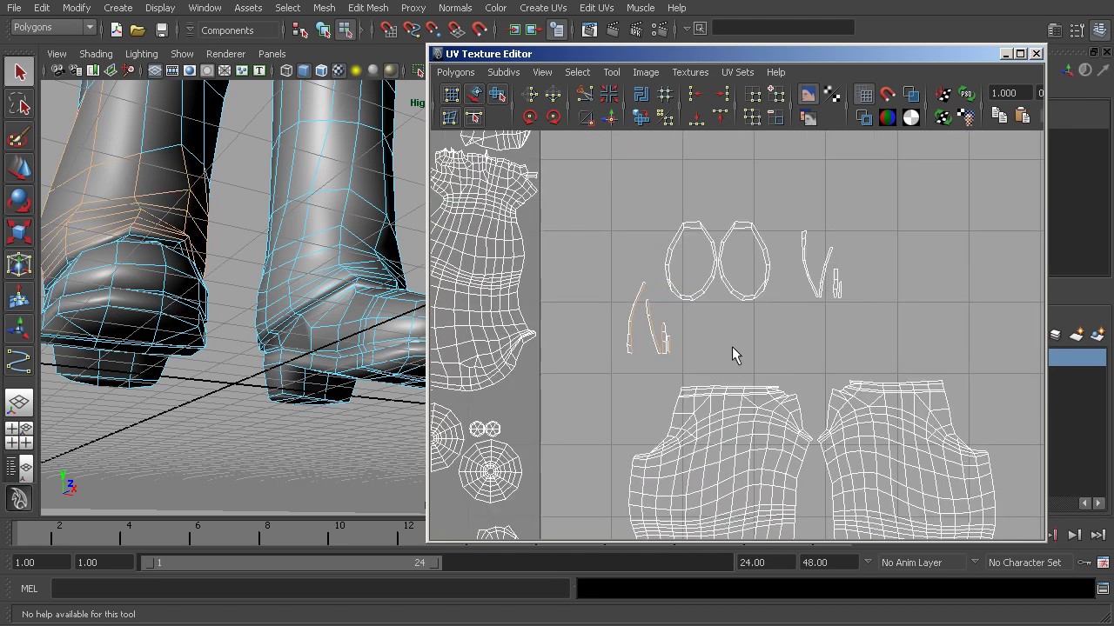
# Select the edges of all the loose strip shells above the trouser shells and inspect them.
pyautogui.moveTo(855, 300); pyautogui.dragTo(858, 304)
pyautogui.keyDown('alt'); pyautogui.moveTo(862, 316); pyautogui.dragTo(864, 287, button='middle'); pyautogui.keyUp('alt')
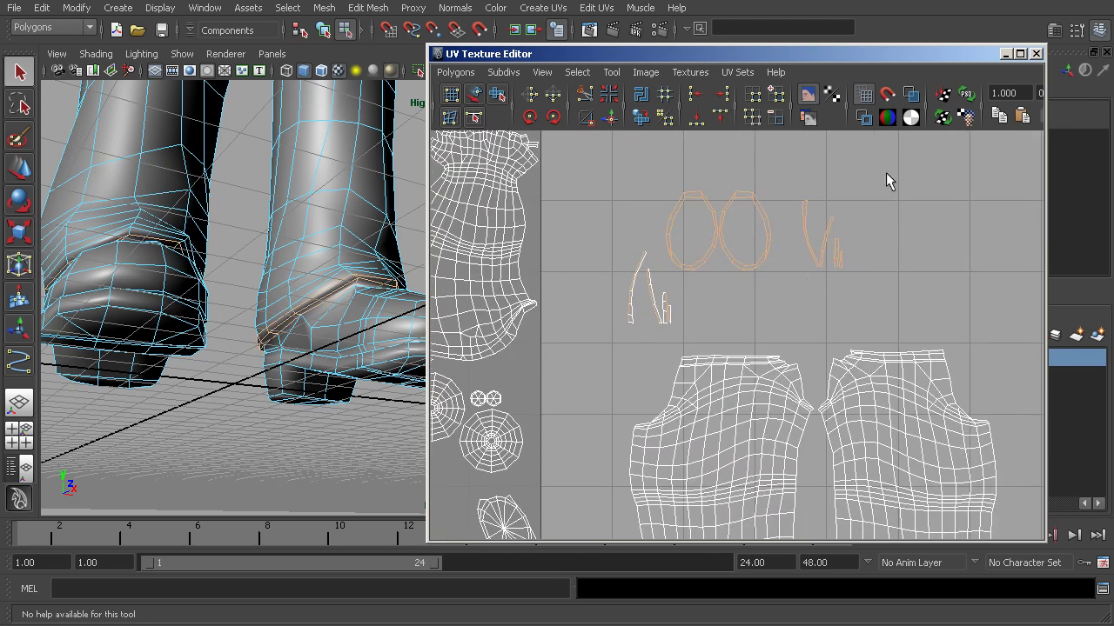
pyautogui.moveTo(886, 173); pyautogui.dragTo(596, 325)
pyautogui.keyDown('alt'); pyautogui.moveTo(596, 325); pyautogui.dragTo(580, 294, button='middle'); pyautogui.keyUp('alt')
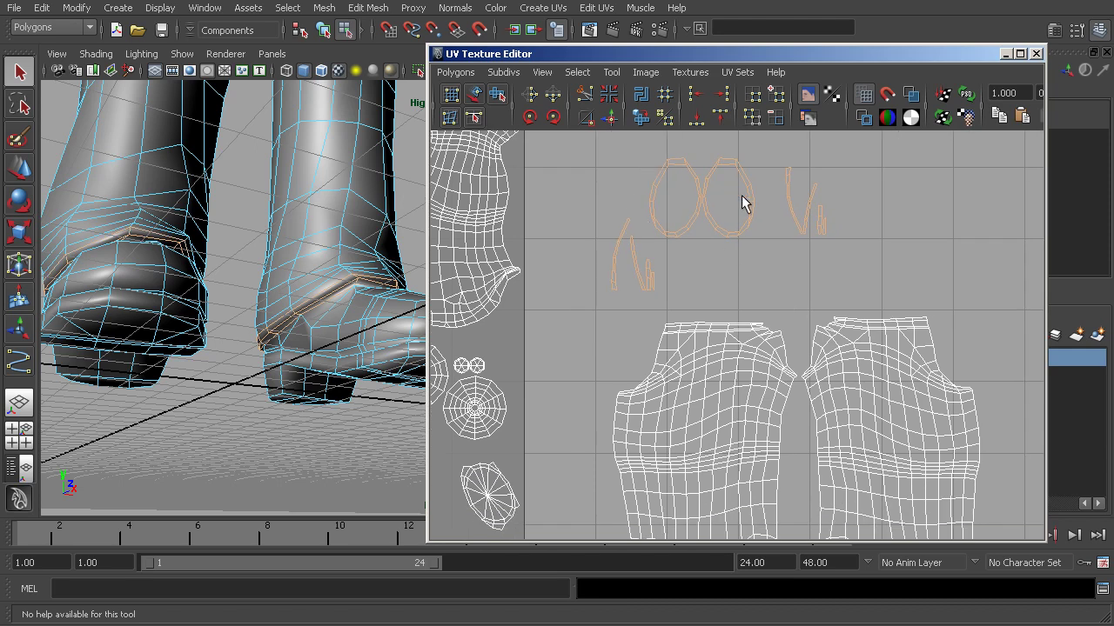
pyautogui.keyDown('alt'); pyautogui.moveTo(744, 202); pyautogui.dragTo(1069, 383, button='right'); pyautogui.keyUp('alt')
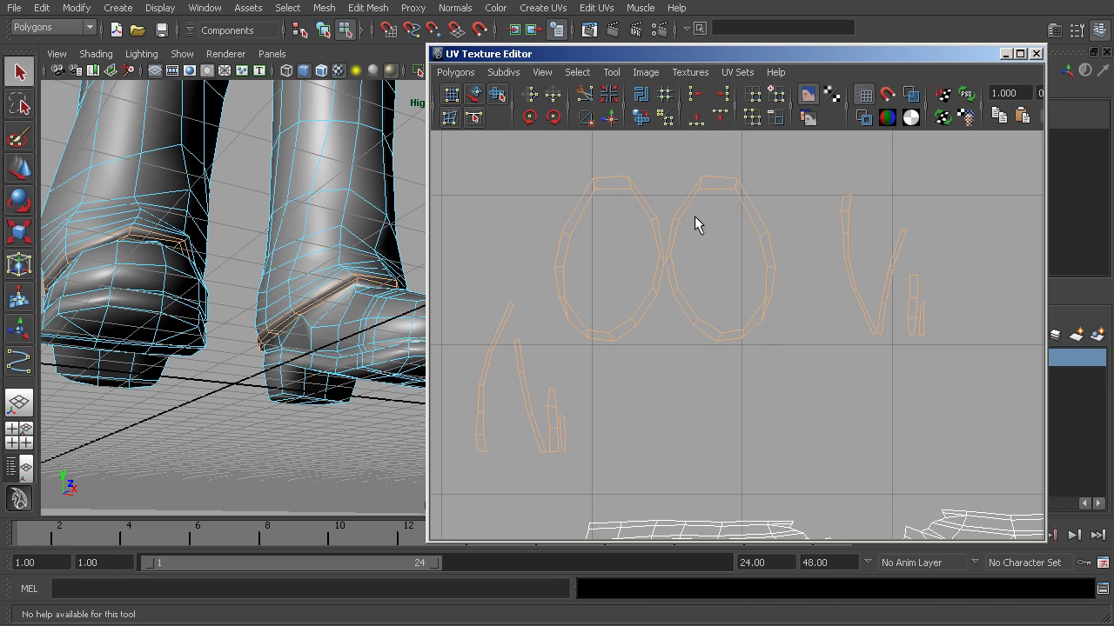
# Move and sew the edges along the middle of the right trouser-leg shell's bottom hem.
pyautogui.keyDown('alt'); pyautogui.moveTo(787, 334); pyautogui.dragTo(761, 222, button='middle'); pyautogui.keyUp('alt')
pyautogui.keyDown('alt'); pyautogui.moveTo(835, 326); pyautogui.dragTo(640, 222, button='right'); pyautogui.keyUp('alt')
pyautogui.keyDown('alt'); pyautogui.moveTo(788, 393); pyautogui.dragTo(705, 235, button='middle'); pyautogui.keyUp('alt')
pyautogui.keyDown('alt'); pyautogui.moveTo(787, 382); pyautogui.dragTo(743, 293, button='middle'); pyautogui.keyUp('alt')
pyautogui.click(743, 421)
pyautogui.moveTo(740, 381); pyautogui.dragTo(768, 369)
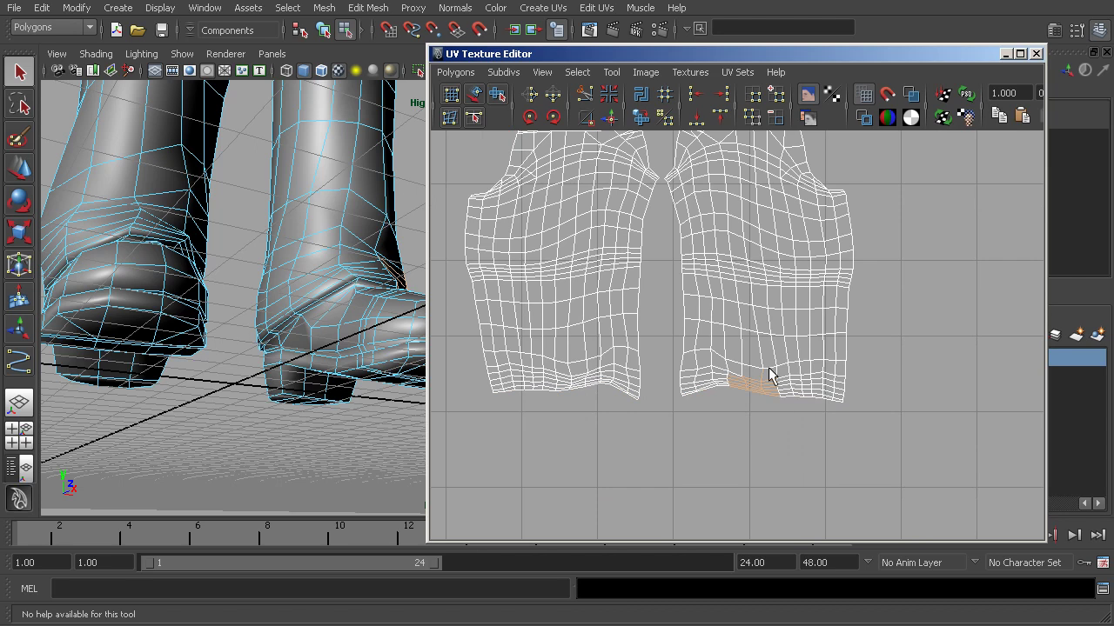
pyautogui.click(611, 119)
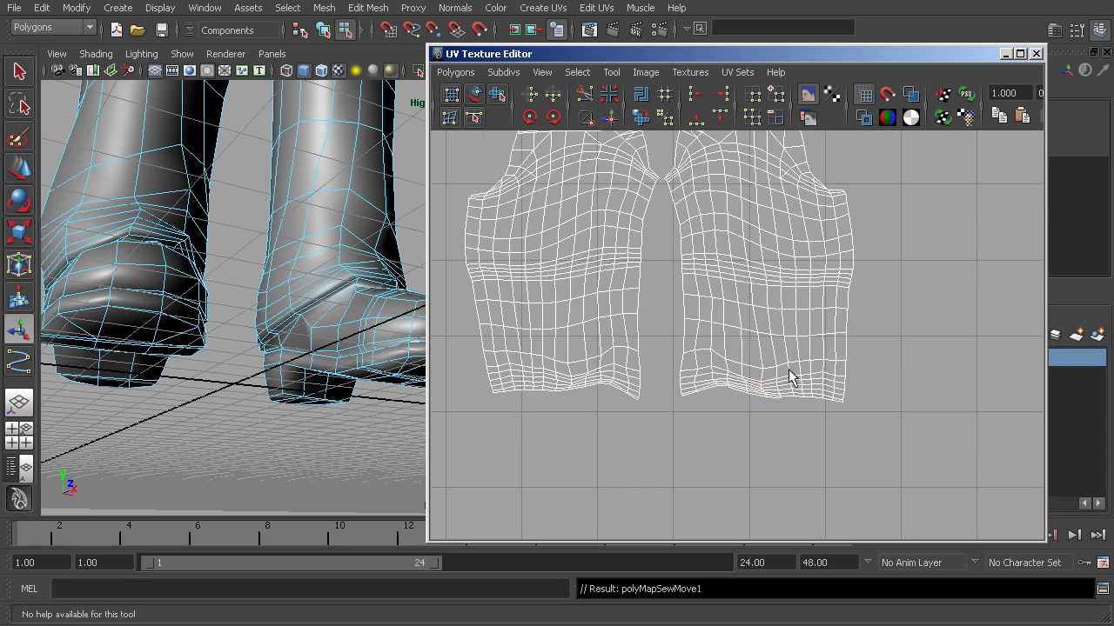
# Move and sew the edges at the left part of the left trouser-leg shell's bottom hem.
pyautogui.keyDown('alt'); pyautogui.moveTo(788, 377); pyautogui.dragTo(652, 368, button='middle'); pyautogui.keyUp('alt')
pyautogui.moveTo(649, 354); pyautogui.dragTo(569, 383)
pyautogui.click(610, 119)
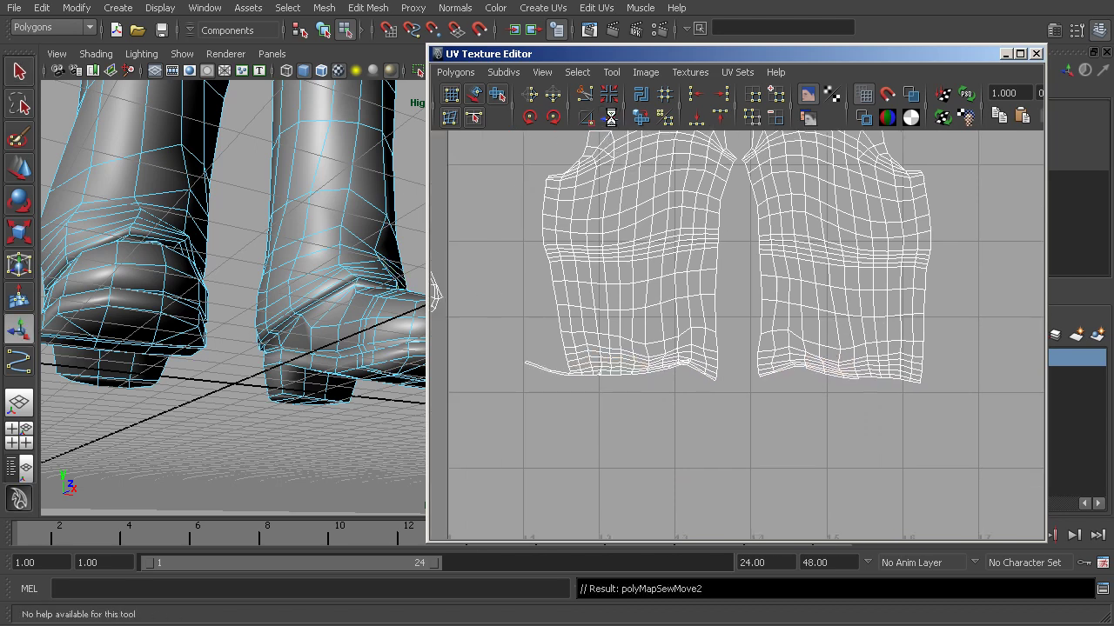
# Try to move and sew the edges in the lower middle area of the left trouser-leg shell.
pyautogui.keyDown('alt'); pyautogui.moveTo(591, 377); pyautogui.dragTo(658, 368, button='middle'); pyautogui.keyUp('alt')
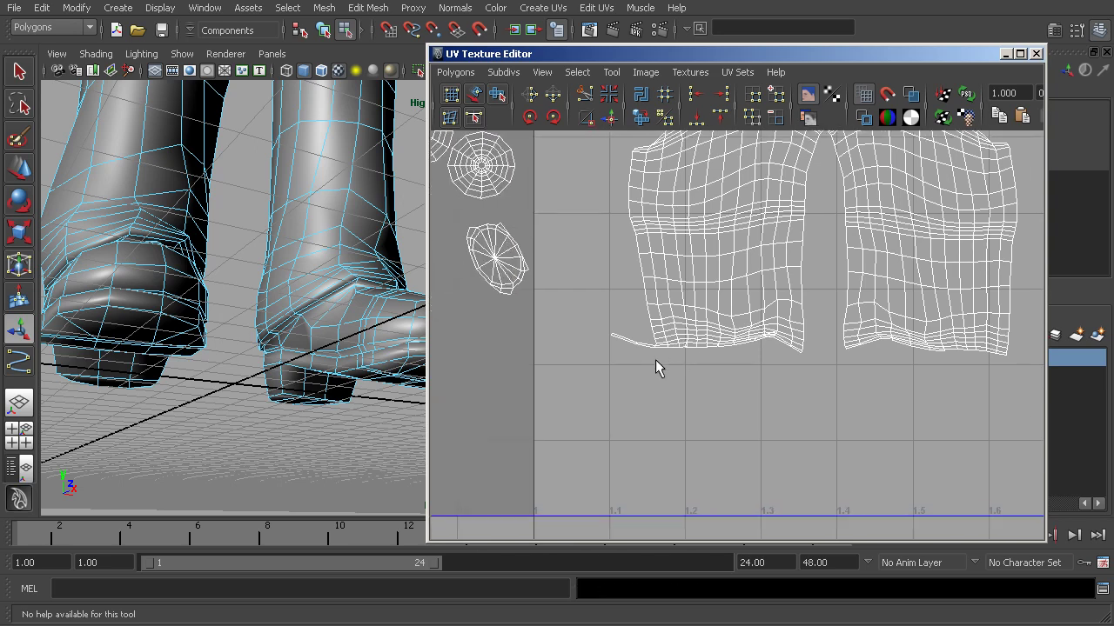
pyautogui.keyDown('alt'); pyautogui.moveTo(659, 368); pyautogui.dragTo(1031, 422, button='right'); pyautogui.keyUp('alt')
pyautogui.keyDown('alt'); pyautogui.moveTo(561, 372); pyautogui.dragTo(702, 365, button='right'); pyautogui.keyUp('alt')
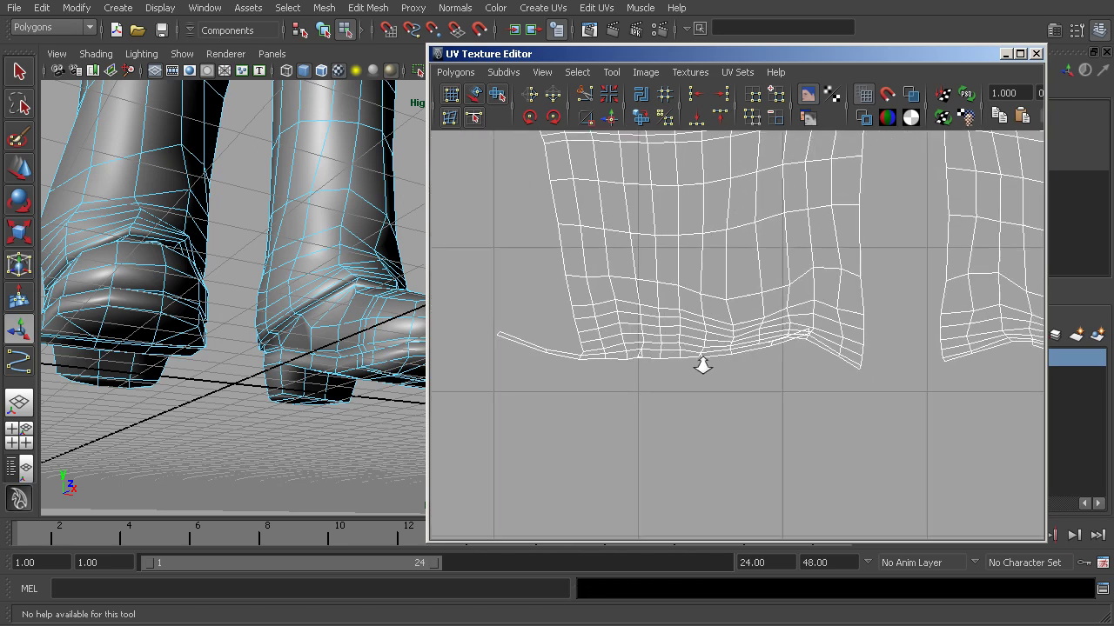
pyautogui.keyDown('alt'); pyautogui.moveTo(846, 357); pyautogui.dragTo(698, 428, button='middle'); pyautogui.keyUp('alt')
pyautogui.keyDown('alt'); pyautogui.moveTo(699, 429); pyautogui.dragTo(701, 261, button='right'); pyautogui.keyUp('alt')
pyautogui.keyDown('alt'); pyautogui.moveTo(751, 197); pyautogui.dragTo(797, 334, button='middle'); pyautogui.keyUp('alt')
pyautogui.moveTo(694, 449); pyautogui.dragTo(670, 541)
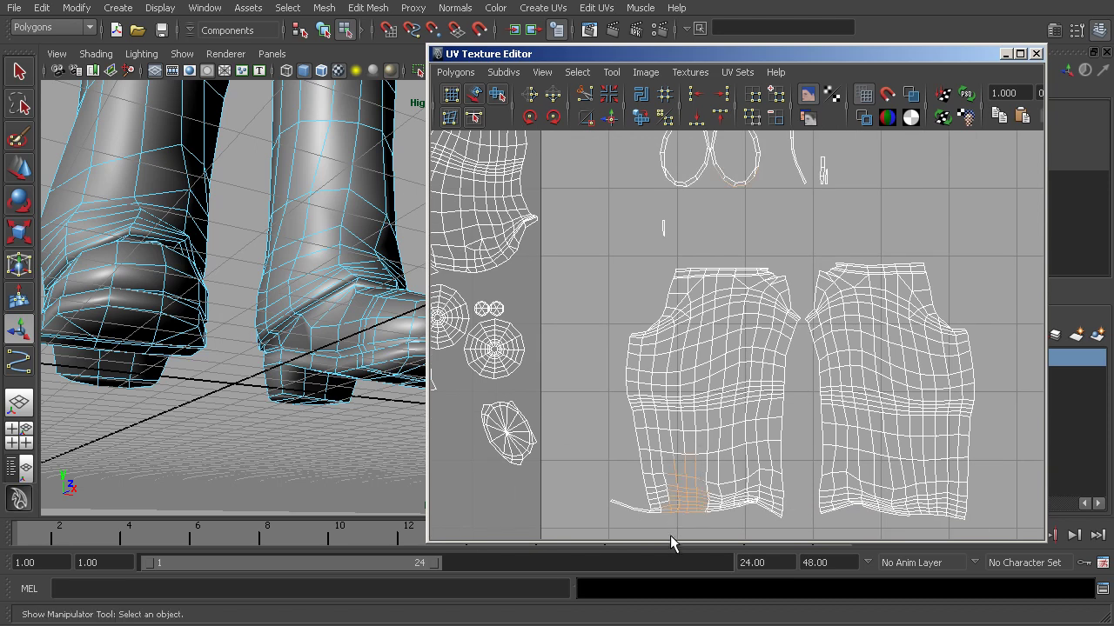
pyautogui.click(609, 122)
pyautogui.keyDown('alt'); pyautogui.moveTo(791, 443); pyautogui.dragTo(728, 356, button='middle'); pyautogui.keyUp('alt')
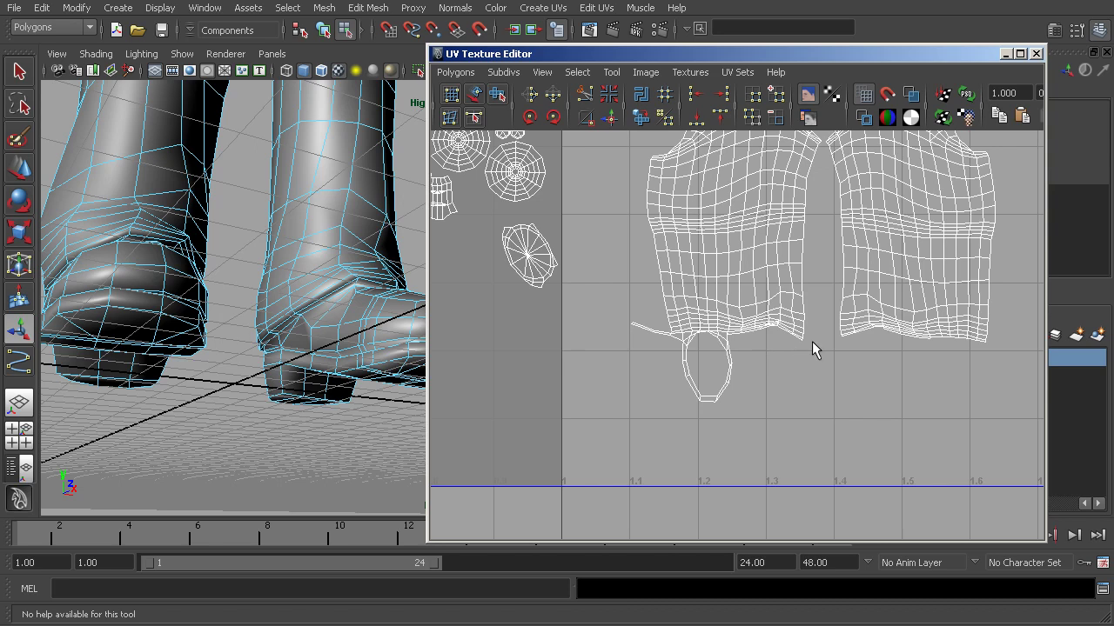
# Undo the recent sewing operations on the trouser-leg shells' hems.
pyautogui.hotkey('ctrl', 'z')
pyautogui.hotkey('ctrl', 'z')
pyautogui.hotkey('ctrl', 'z')
pyautogui.hotkey('ctrl', 'z')
pyautogui.hotkey('ctrl', 'z')
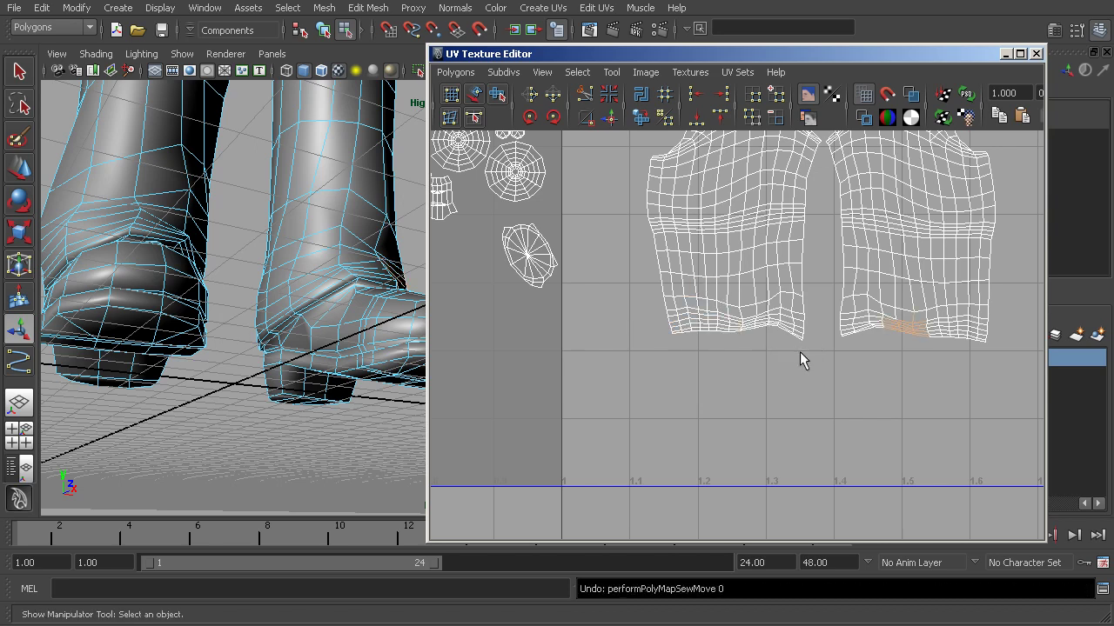
# Select the UVs of all loose strip shells above the trousers and move them farther away from the trouser shells.
pyautogui.keyDown('alt'); pyautogui.moveTo(825, 293); pyautogui.dragTo(775, 388, button='middle'); pyautogui.keyUp('alt')
pyautogui.keyDown('alt'); pyautogui.moveTo(864, 245); pyautogui.dragTo(865, 382, button='middle'); pyautogui.keyUp('alt')
pyautogui.keyDown('alt'); pyautogui.moveTo(866, 382); pyautogui.dragTo(735, 230, button='right'); pyautogui.keyUp('alt')
pyautogui.moveTo(735, 183); pyautogui.dragTo(794, 200)
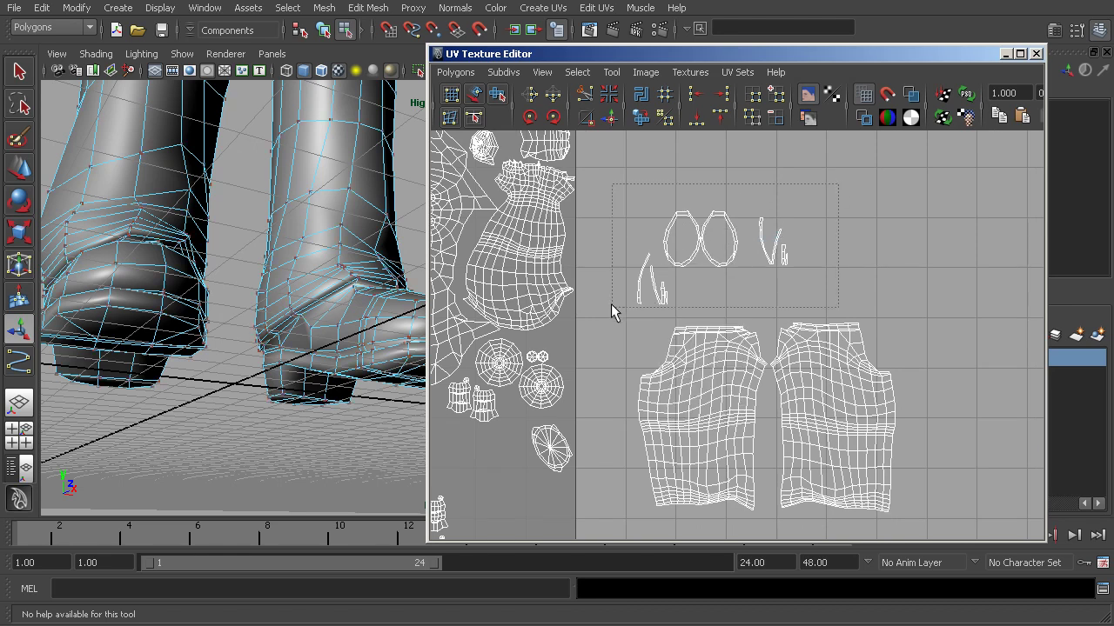
pyautogui.moveTo(612, 310); pyautogui.dragTo(800, 204)
pyautogui.press('w')
pyautogui.moveTo(725, 252); pyautogui.dragTo(807, 225)
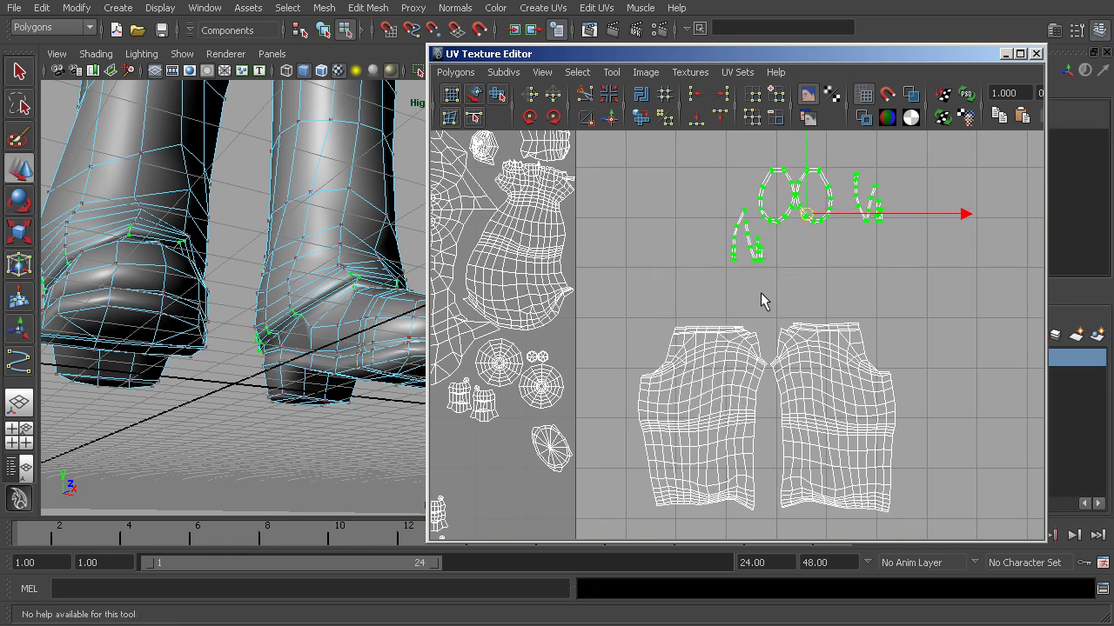
# Select all edges of the loose strip shells to see which trouser hem edges they match.
pyautogui.keyDown('alt'); pyautogui.moveTo(845, 348); pyautogui.dragTo(848, 279, button='middle'); pyautogui.keyUp('alt')
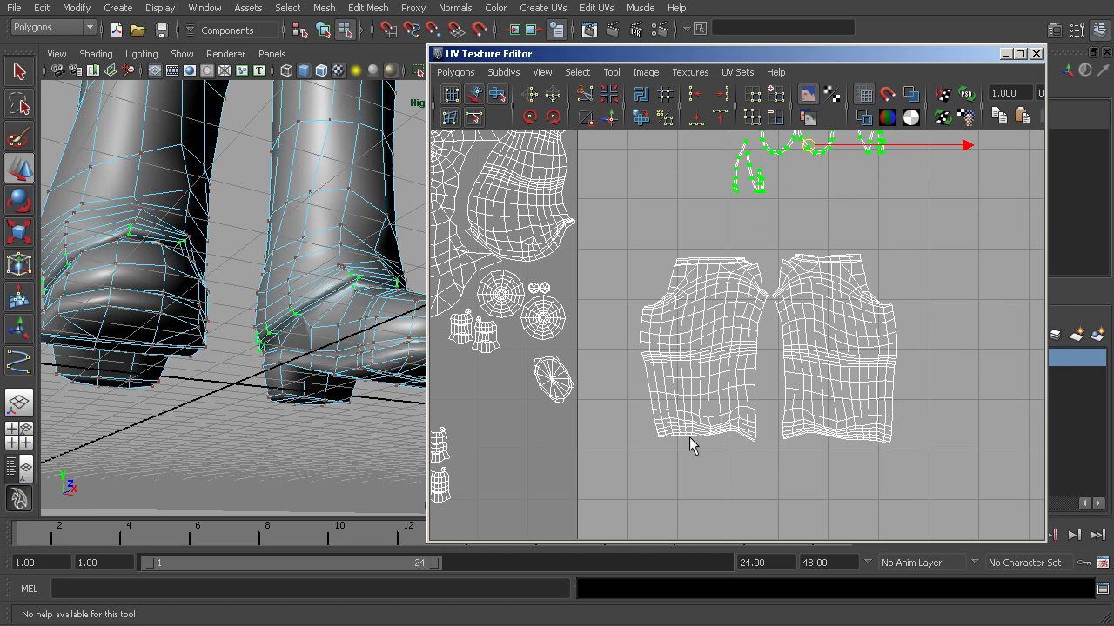
pyautogui.keyDown('alt'); pyautogui.moveTo(824, 235); pyautogui.dragTo(777, 336, button='middle'); pyautogui.keyUp('alt')
pyautogui.moveTo(750, 225); pyautogui.dragTo(744, 191, button='right')
pyautogui.moveTo(621, 162); pyautogui.dragTo(909, 320)
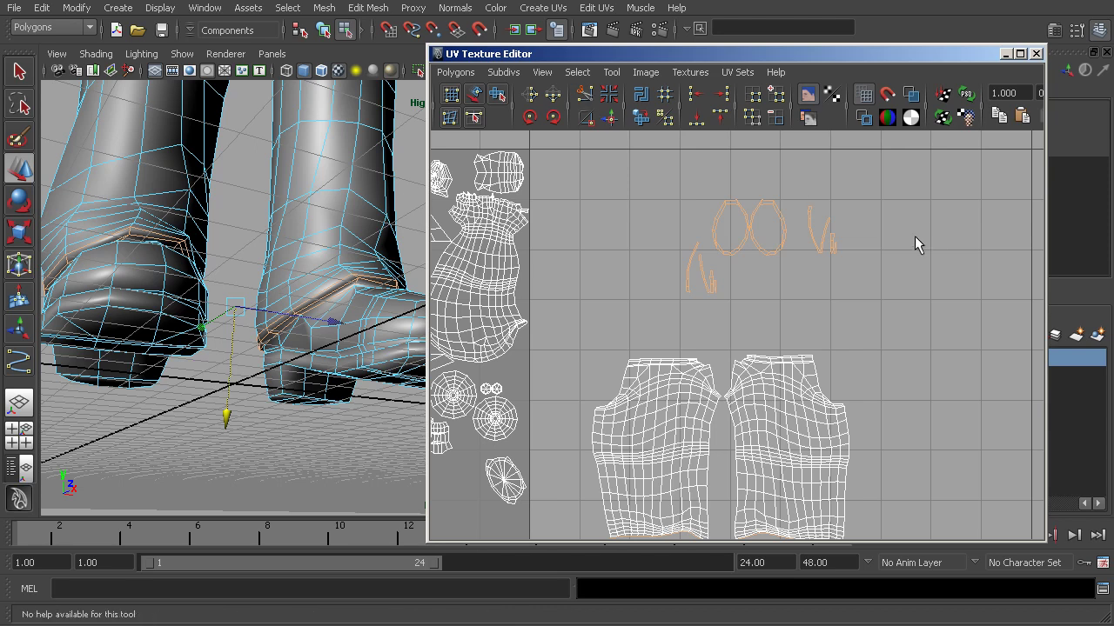
pyautogui.scroll(2, 815, 241)
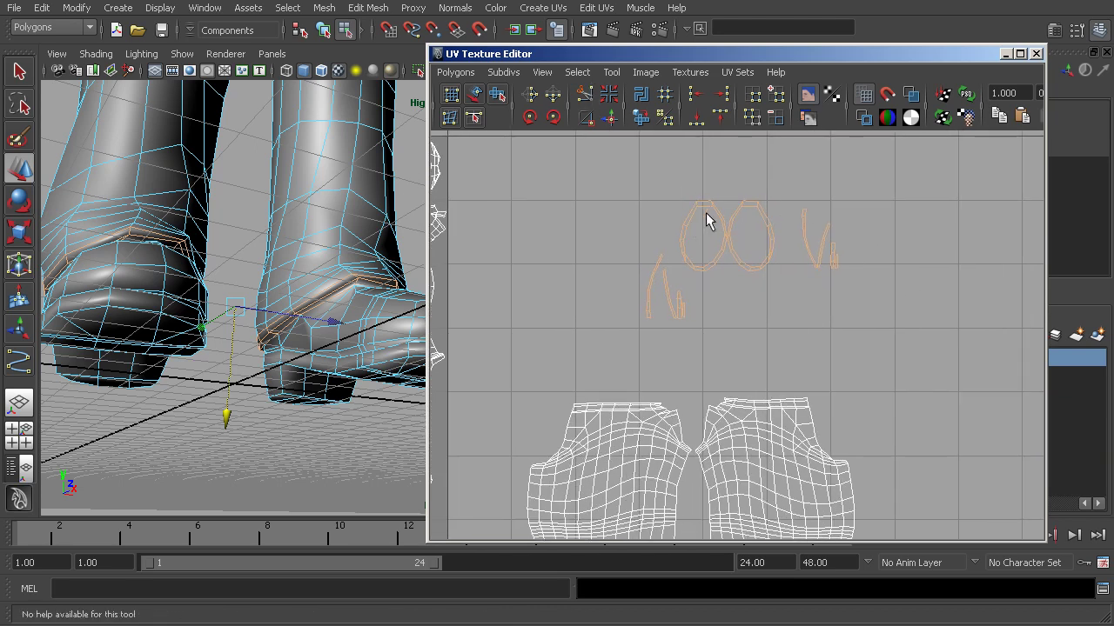
# Move the UVs of the short segment at the left oval ring's upper right away from the ring.
pyautogui.keyDown('alt'); pyautogui.moveTo(713, 208); pyautogui.dragTo(727, 288, button='middle'); pyautogui.keyUp('alt')
pyautogui.keyDown('alt'); pyautogui.moveTo(727, 288); pyautogui.dragTo(1076, 356, button='right'); pyautogui.keyUp('alt')
pyautogui.moveTo(679, 225); pyautogui.dragTo(730, 230, button='right')
pyautogui.click(730, 236)
pyautogui.press('w')
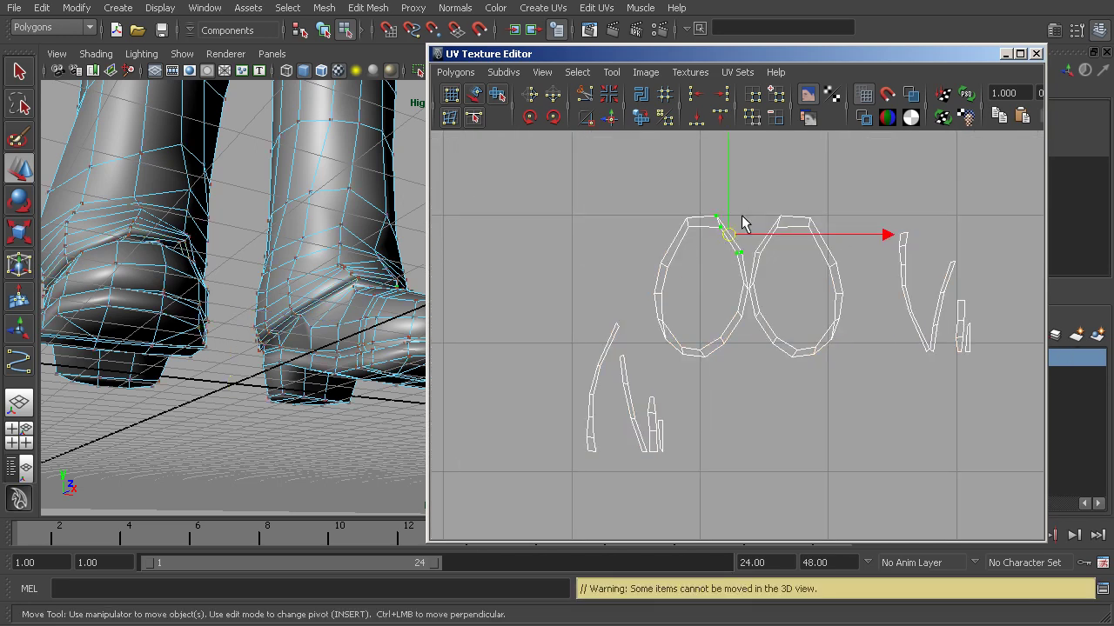
pyautogui.moveTo(734, 241); pyautogui.dragTo(753, 203)
pyautogui.click(852, 259)
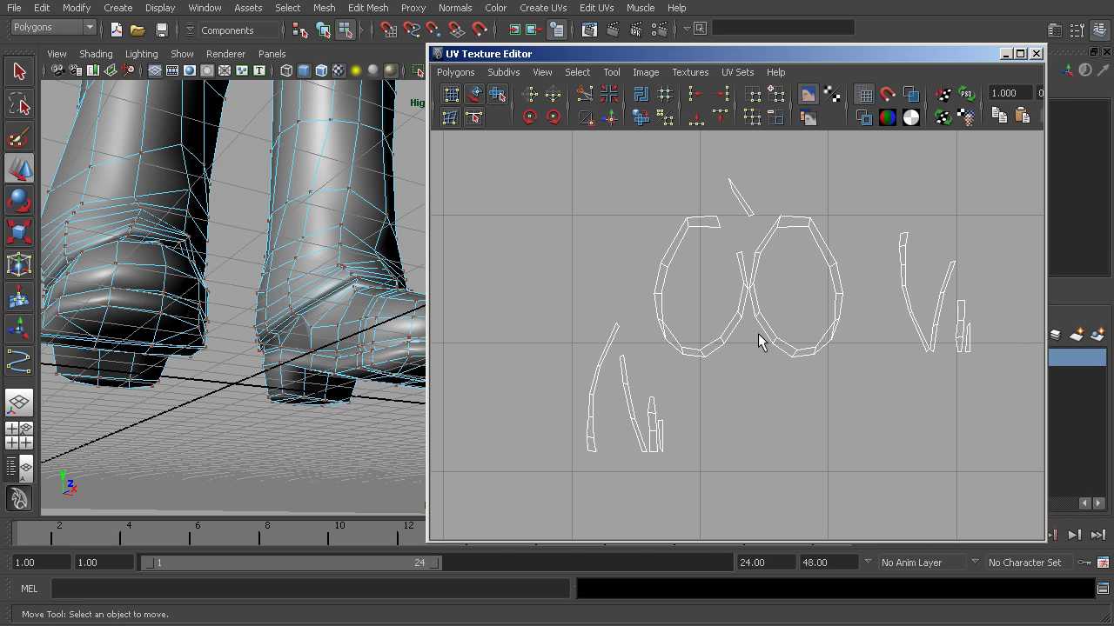
# Move and sew the edges along the left trouser-leg shell's bottom hem in two successive passes.
pyautogui.keyDown('alt'); pyautogui.moveTo(801, 334); pyautogui.dragTo(571, 271, button='right'); pyautogui.keyUp('alt')
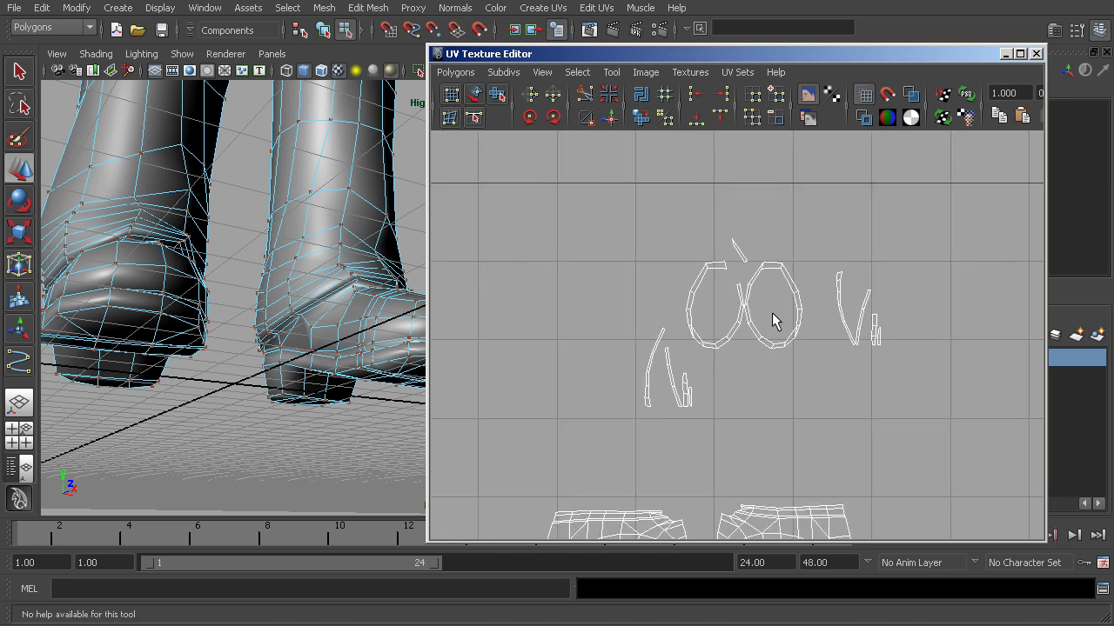
pyautogui.keyDown('alt'); pyautogui.moveTo(772, 313); pyautogui.dragTo(748, 371, button='middle'); pyautogui.keyUp('alt')
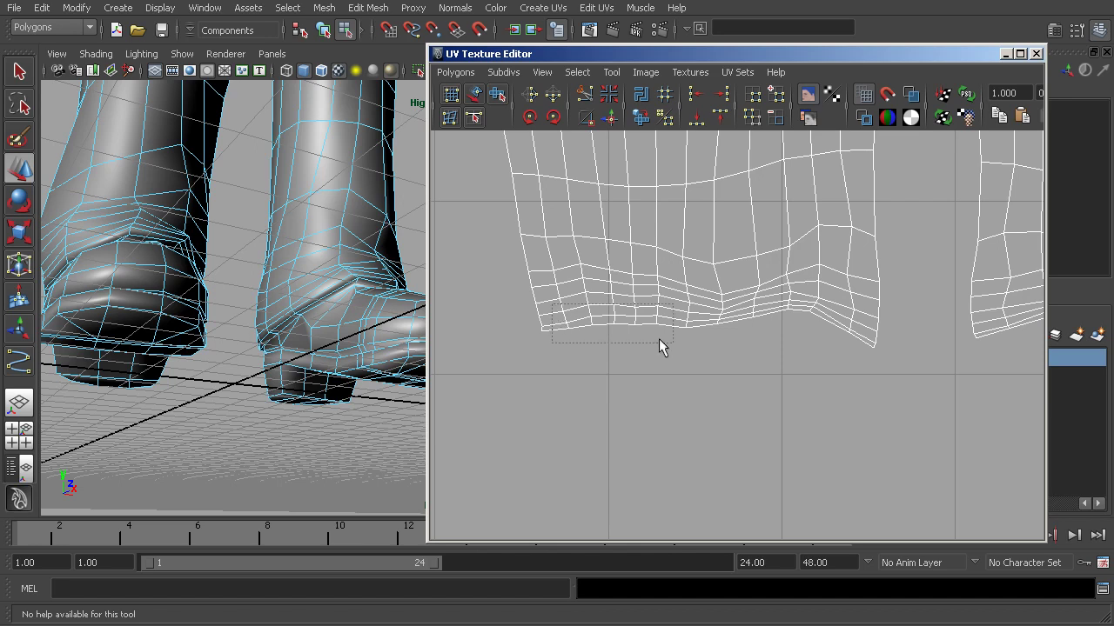
pyautogui.moveTo(855, 373); pyautogui.dragTo(857, 373)
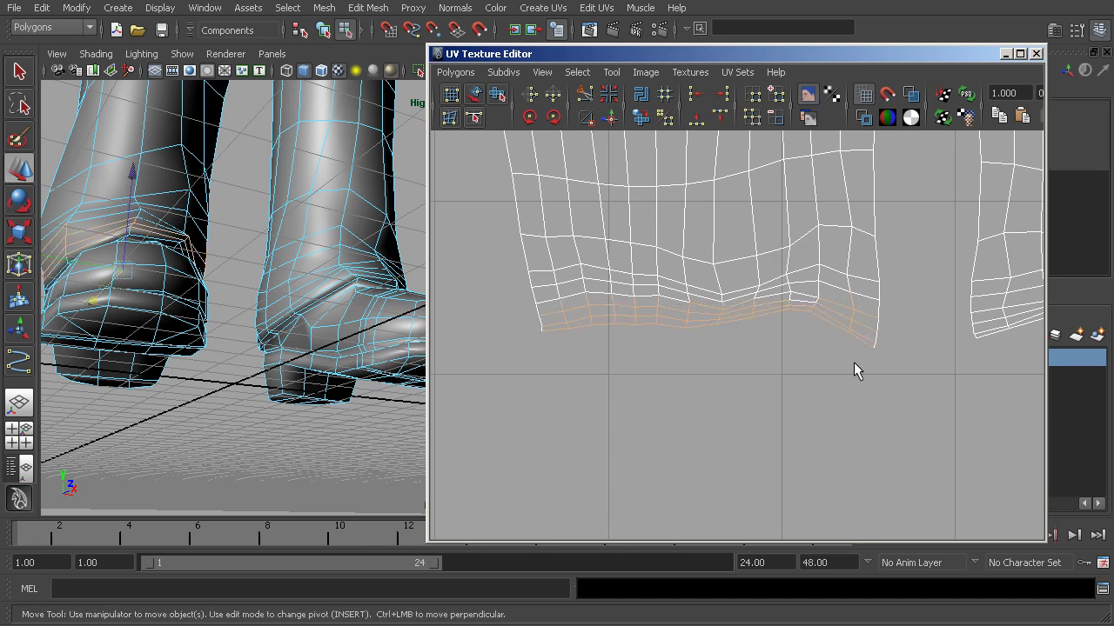
pyautogui.click(610, 117)
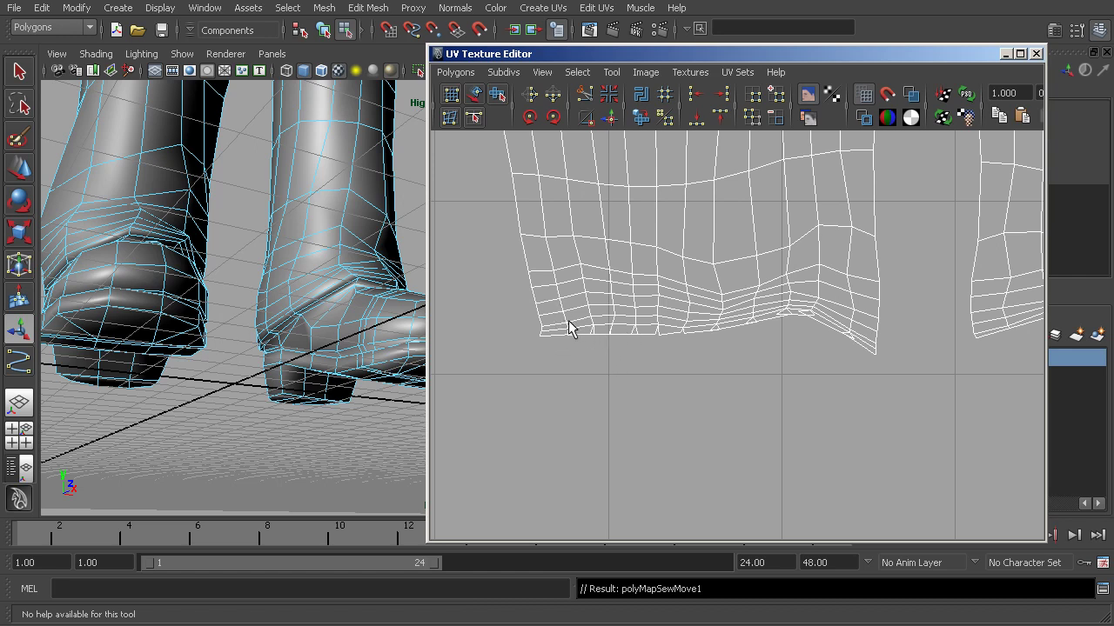
pyautogui.moveTo(554, 300); pyautogui.dragTo(861, 383)
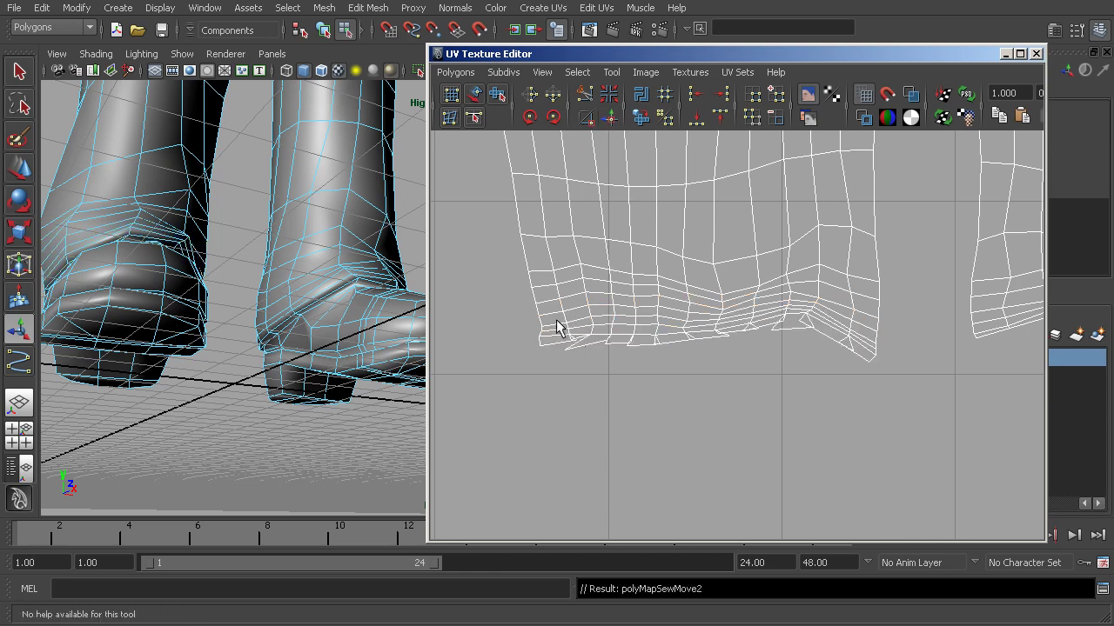
# Try to move and sew another selection of edges along the left trouser-leg shell's extended hem, and undo it.
pyautogui.moveTo(556, 307); pyautogui.dragTo(860, 405)
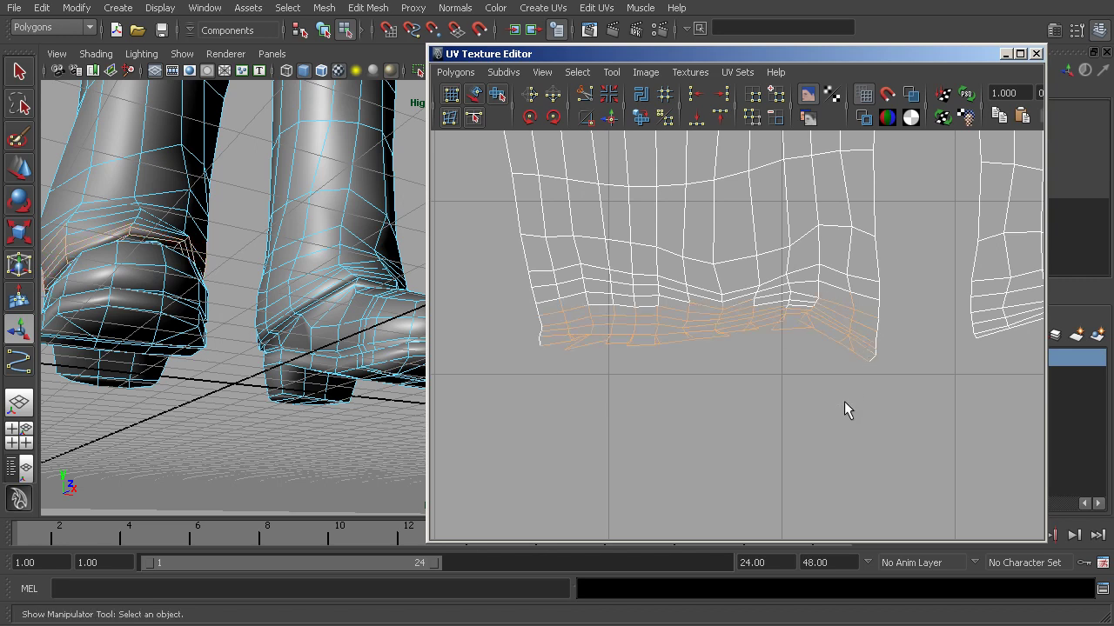
pyautogui.scroll(-6, 798, 324)
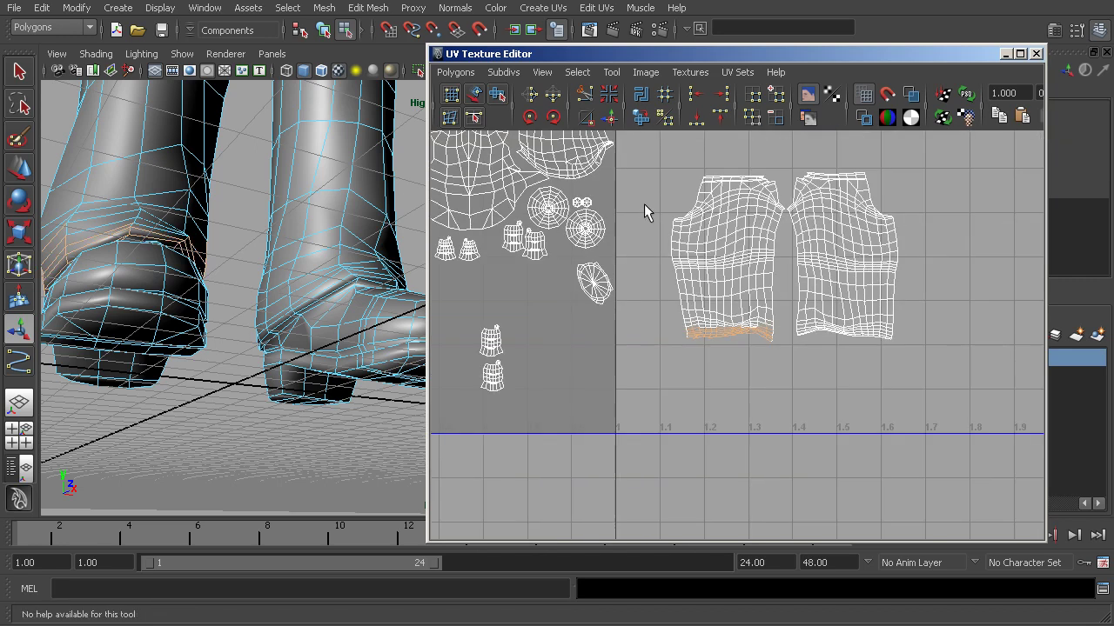
pyautogui.scroll(5, 737, 389)
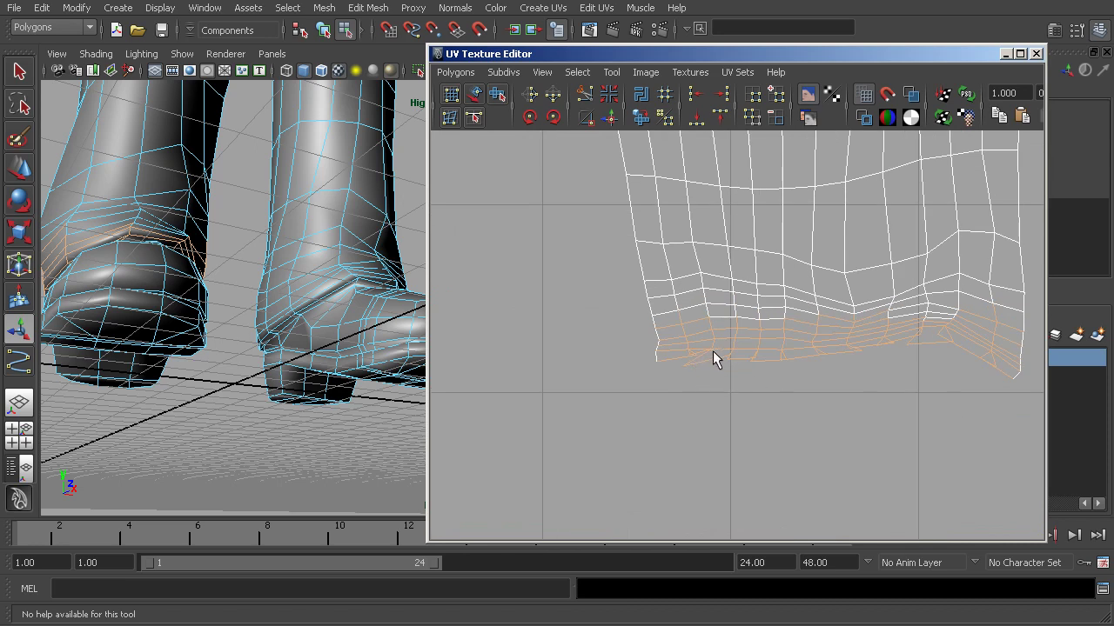
pyautogui.scroll(-5, 739, 322)
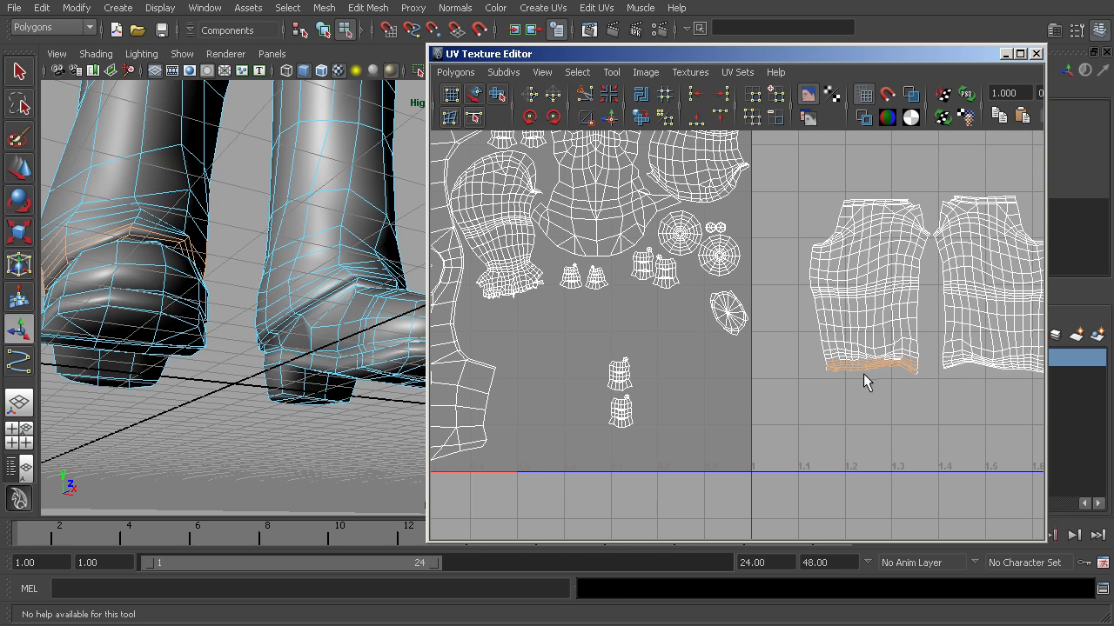
pyautogui.keyDown('alt'); pyautogui.moveTo(814, 374); pyautogui.dragTo(937, 376, button='middle'); pyautogui.keyUp('alt')
pyautogui.moveTo(833, 321)
pyautogui.keyDown('alt'); pyautogui.mouseDown(button='middle')
pyautogui.moveTo(813, 415)
pyautogui.moveTo(826, 390)
pyautogui.moveTo(754, 297)
pyautogui.moveTo(694, 262)
pyautogui.mouseUp(button='middle'); pyautogui.keyUp('alt')
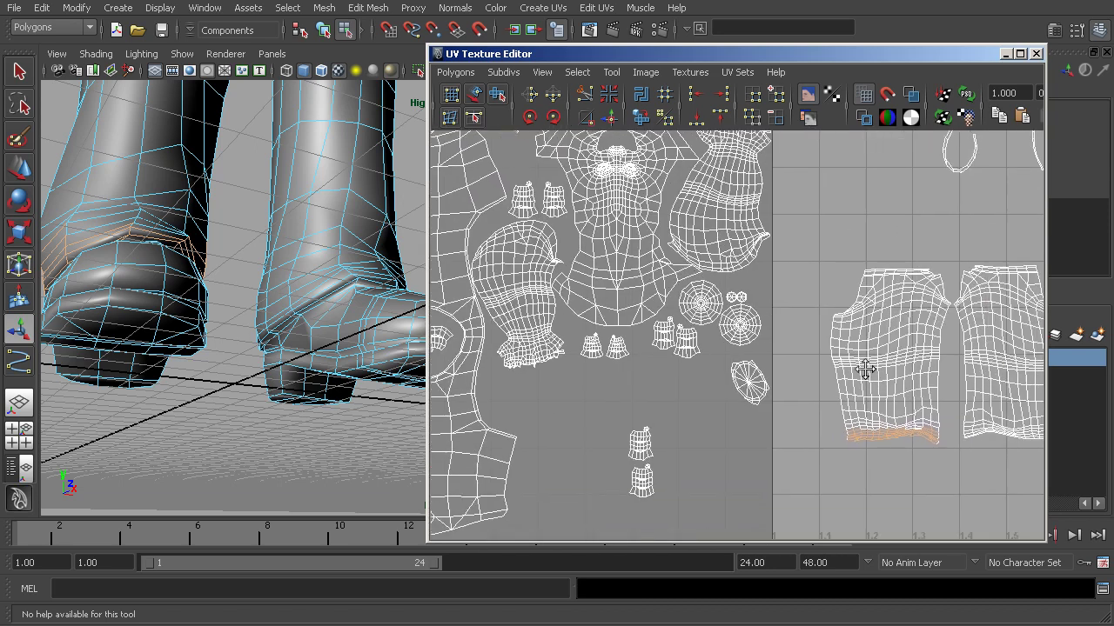
pyautogui.click(611, 117)
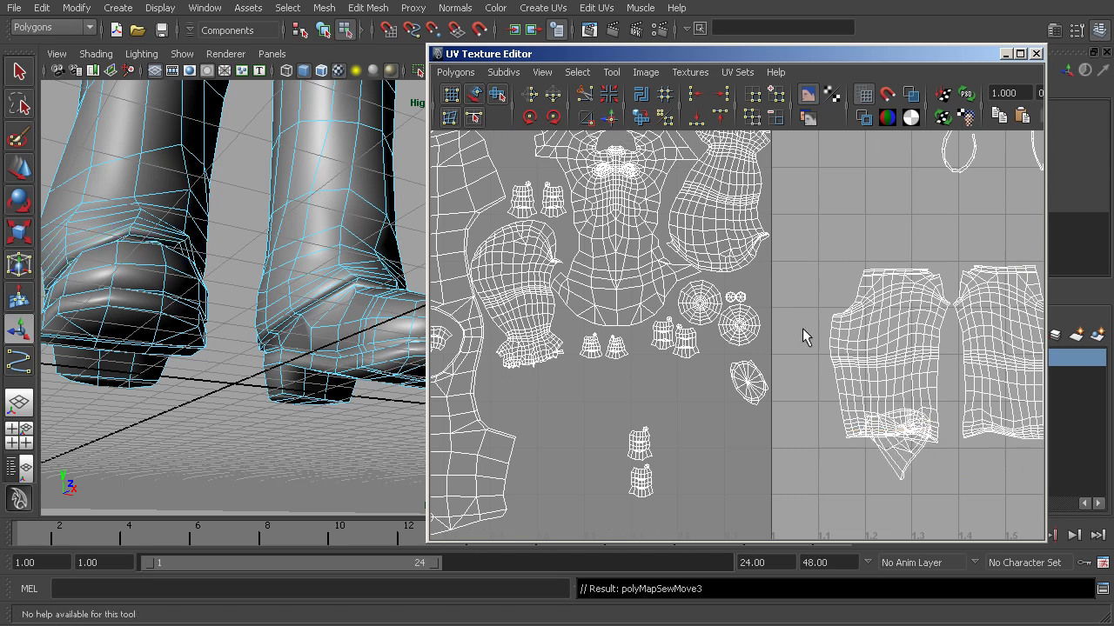
pyautogui.hotkey('ctrl', 'z')
# Select a taller band of edges along the left trouser-leg shell's hem and check which other shells share them.
pyautogui.keyDown('alt'); pyautogui.moveTo(731, 304); pyautogui.dragTo(881, 416, button='middle'); pyautogui.keyUp('alt')
pyautogui.keyDown('alt'); pyautogui.moveTo(860, 356); pyautogui.dragTo(664, 220, button='middle'); pyautogui.keyUp('alt')
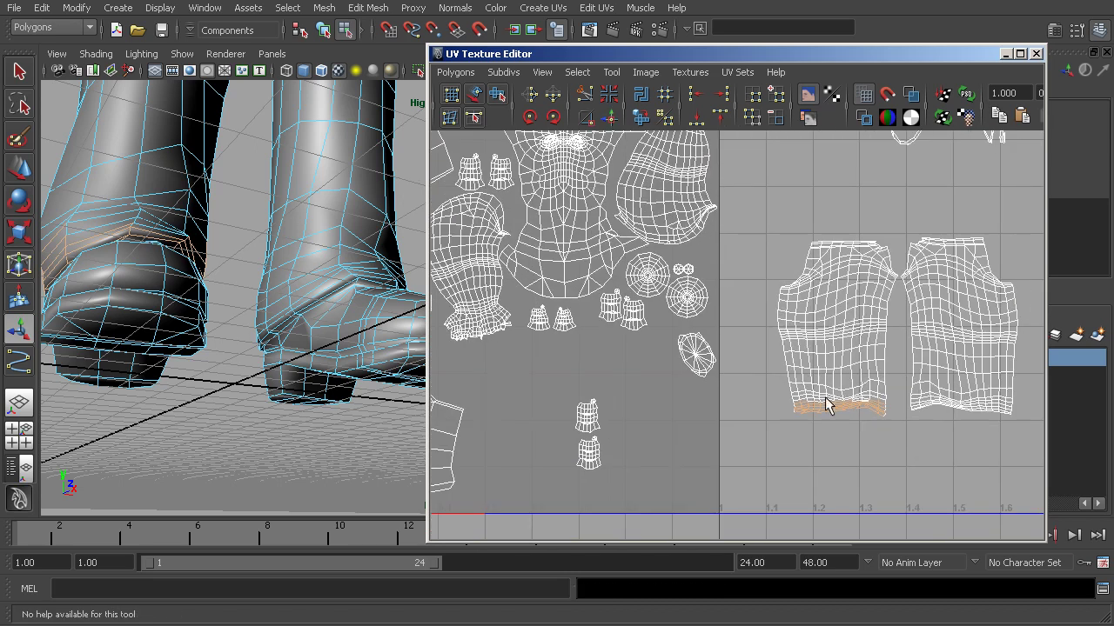
pyautogui.keyDown('alt'); pyautogui.moveTo(825, 397); pyautogui.dragTo(756, 298, button='middle'); pyautogui.keyUp('alt')
pyautogui.keyDown('alt'); pyautogui.moveTo(757, 297); pyautogui.dragTo(1112, 492, button='right'); pyautogui.keyUp('alt')
pyautogui.moveTo(754, 276); pyautogui.dragTo(930, 314)
pyautogui.scroll(-2, 737, 339)
pyautogui.scroll(-5, 683, 295)
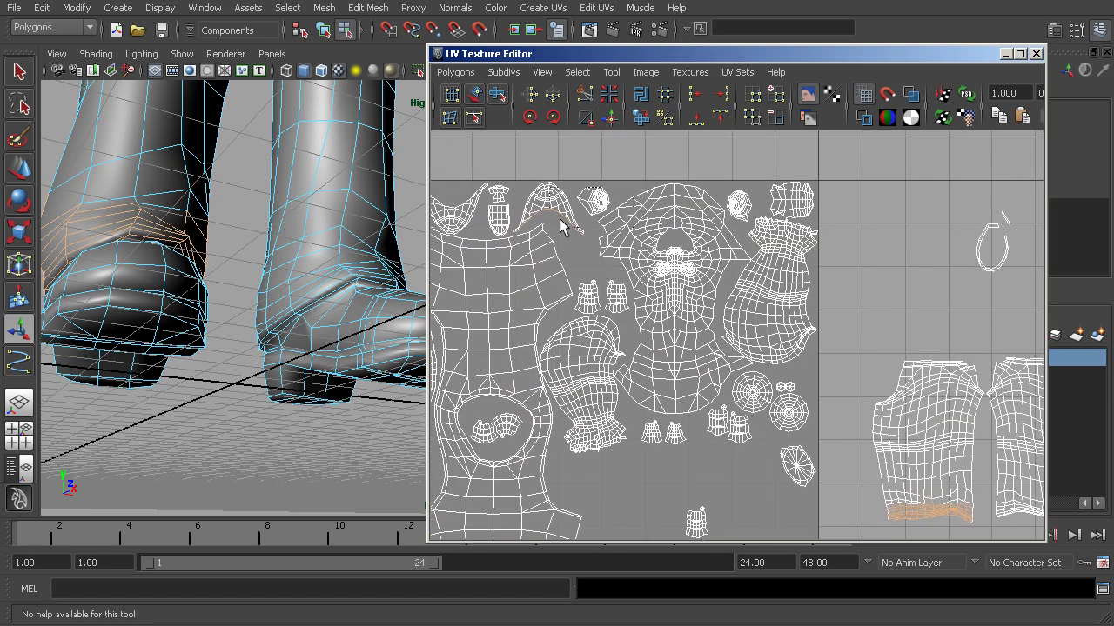
# Deselect the shared edges inside the main UV square and move and sew the left trouser-leg hem edges still selected.
pyautogui.scroll(-4, 688, 288)
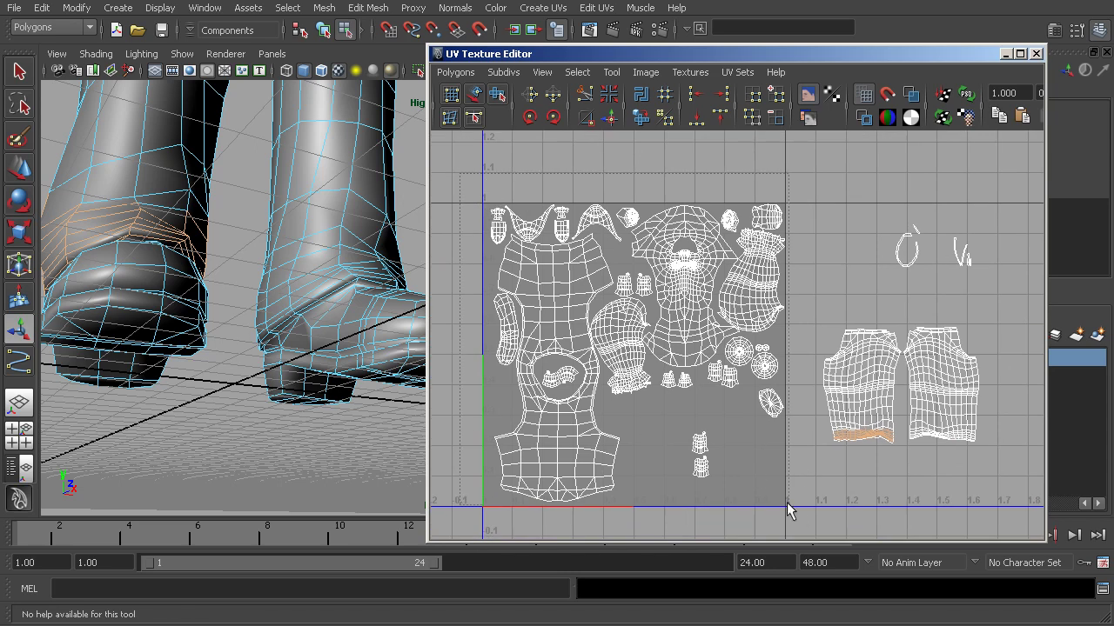
pyautogui.keyDown('alt'); pyautogui.moveTo(792, 409); pyautogui.dragTo(633, 296, button='middle'); pyautogui.keyUp('alt')
pyautogui.keyDown('alt'); pyautogui.moveTo(632, 288); pyautogui.dragTo(718, 432, button='right'); pyautogui.keyUp('alt')
pyautogui.keyDown('alt'); pyautogui.moveTo(718, 431); pyautogui.dragTo(813, 431, button='middle'); pyautogui.keyUp('alt')
pyautogui.keyDown('alt'); pyautogui.moveTo(739, 374); pyautogui.dragTo(784, 404, button='right'); pyautogui.keyUp('alt')
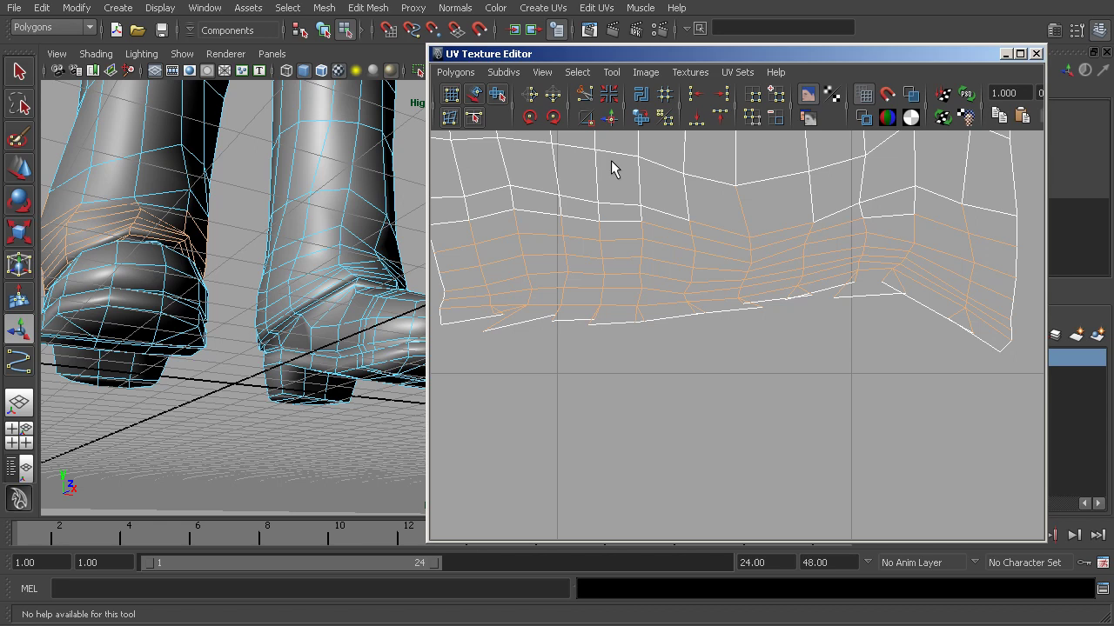
pyautogui.click(608, 116)
pyautogui.keyDown('alt'); pyautogui.moveTo(844, 301); pyautogui.dragTo(741, 302, button='right'); pyautogui.keyUp('alt')
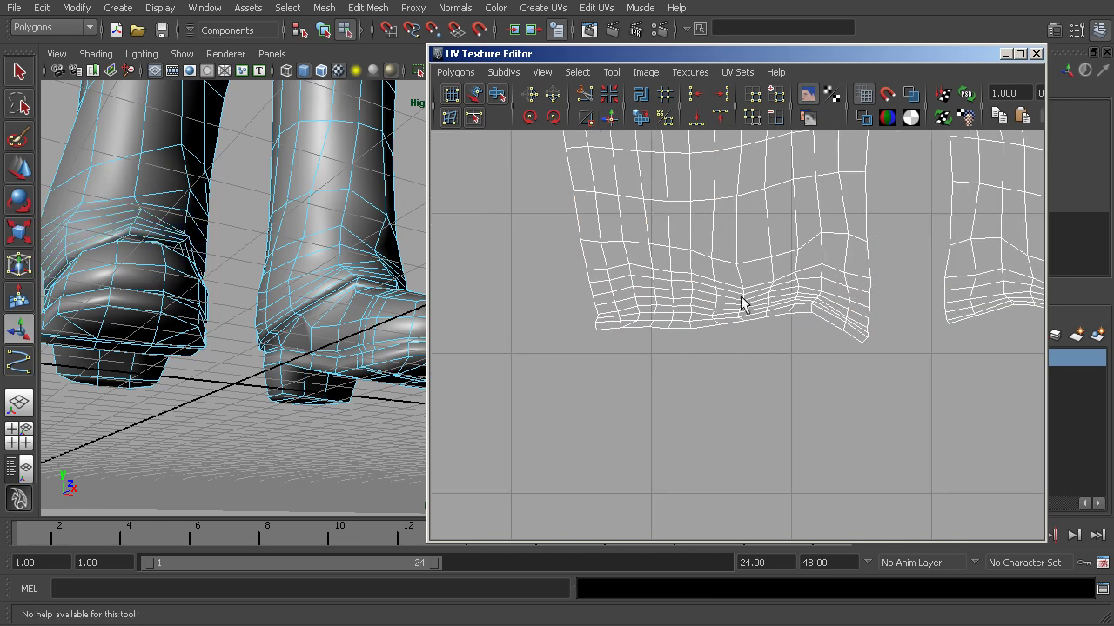
# Select the UVs of the left trouser-leg shell's hem band and unfold them to even out the sewn rows.
pyautogui.keyDown('alt'); pyautogui.moveTo(742, 302); pyautogui.dragTo(686, 317, button='middle'); pyautogui.keyUp('alt')
pyautogui.moveTo(688, 306); pyautogui.dragTo(826, 274, button='right')
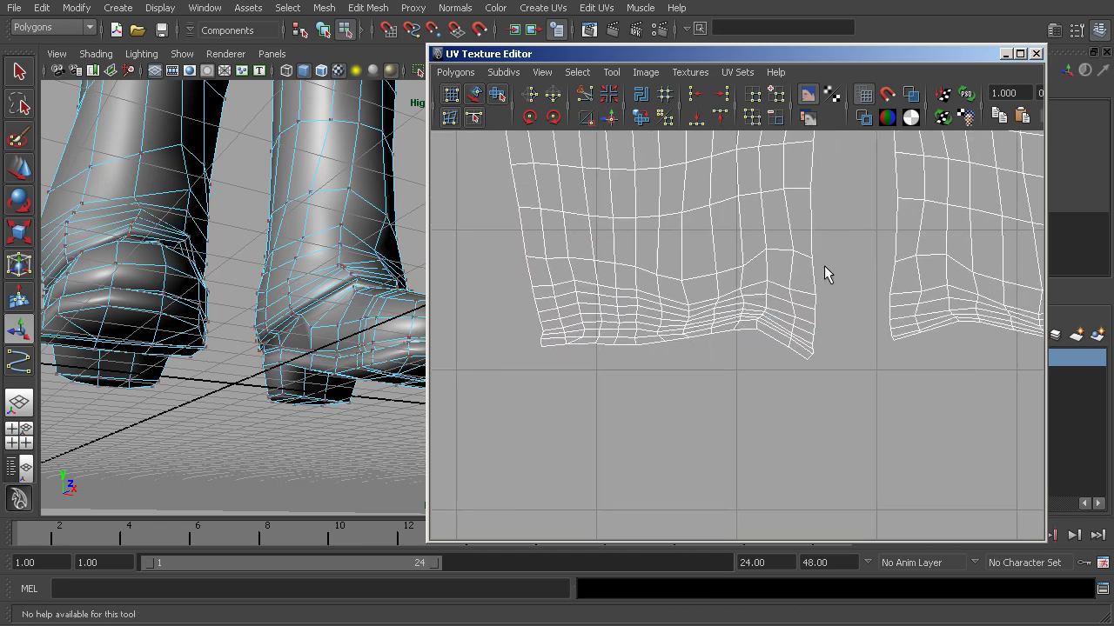
pyautogui.moveTo(824, 274); pyautogui.dragTo(522, 440)
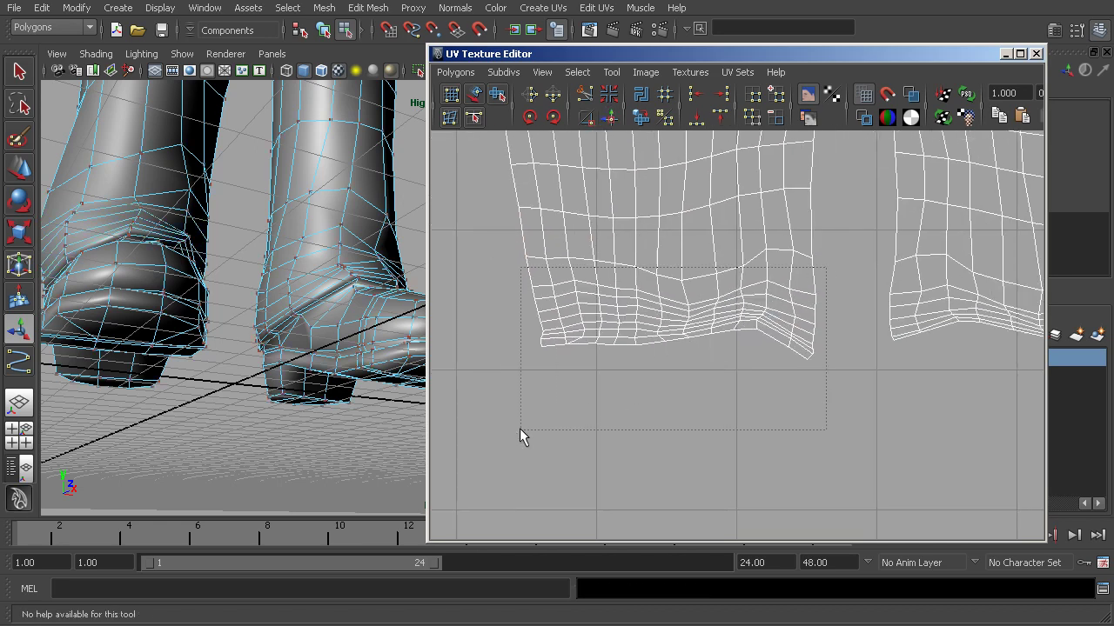
pyautogui.click(641, 116)
pyautogui.click(730, 363)
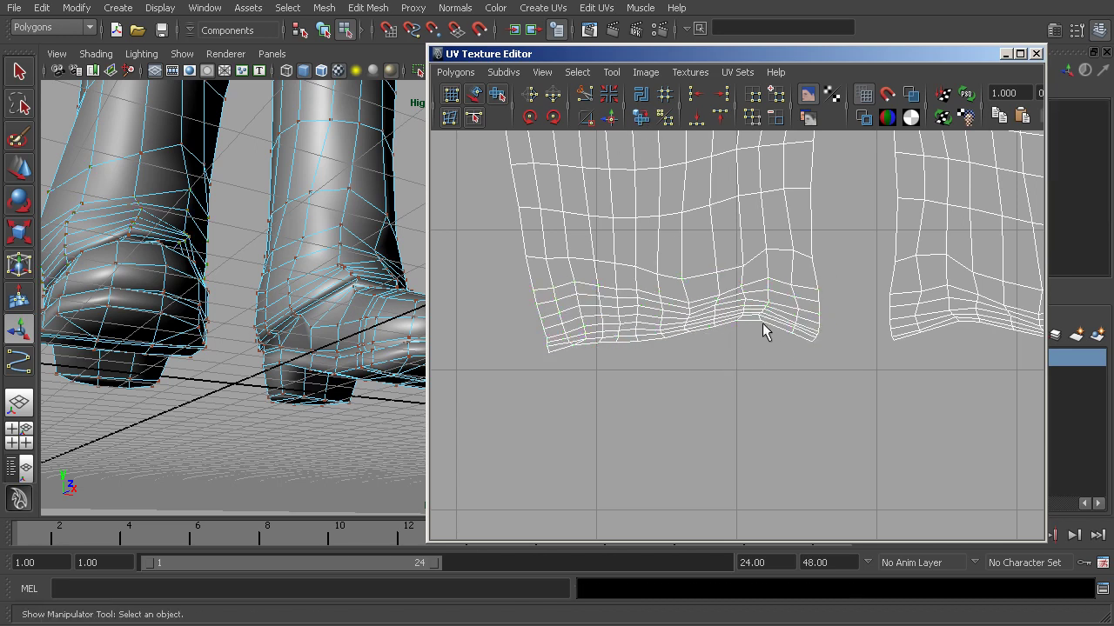
# Select UVs of the remaining loose strips above the trouser shells to locate them on the model.
pyautogui.scroll(-10, 762, 323)
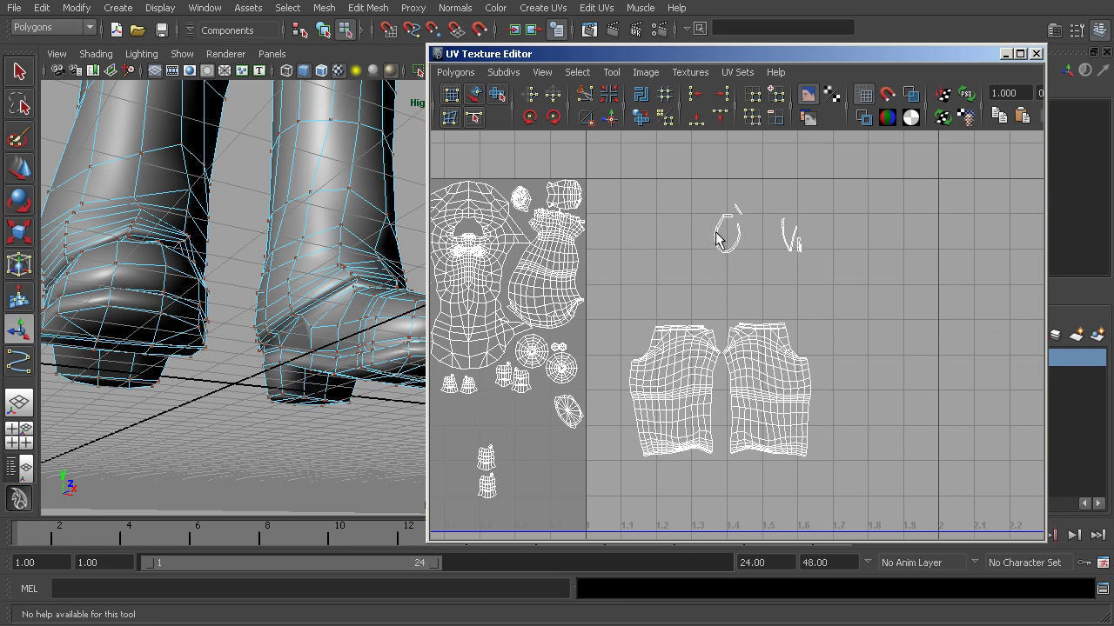
pyautogui.keyDown('alt'); pyautogui.moveTo(750, 452); pyautogui.dragTo(717, 383, button='middle'); pyautogui.keyUp('alt')
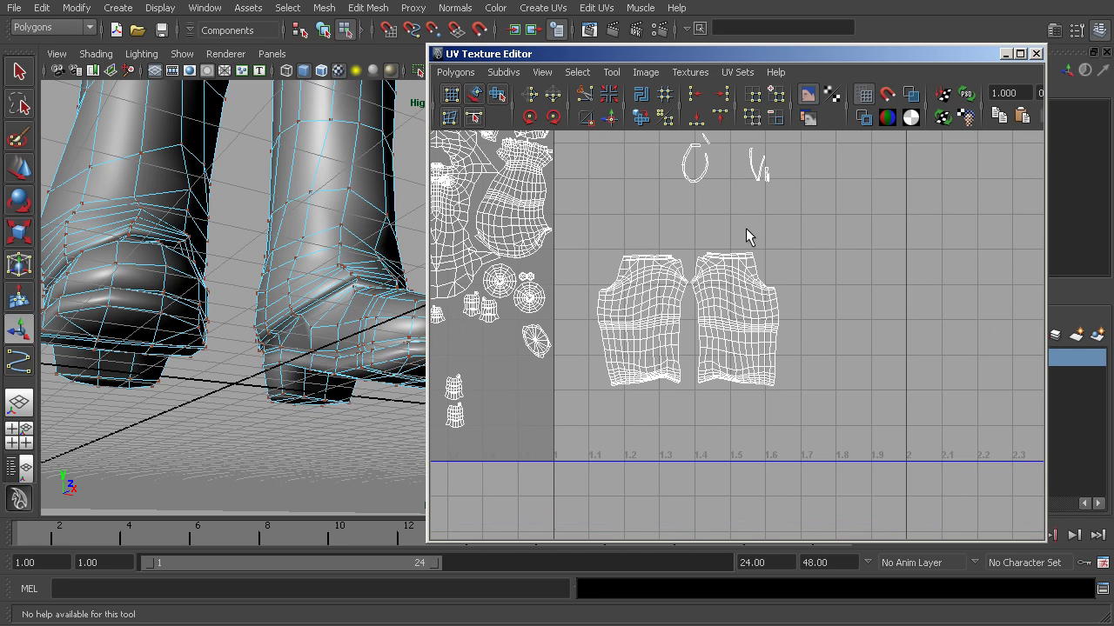
pyautogui.keyDown('alt'); pyautogui.moveTo(737, 210); pyautogui.dragTo(741, 288, button='middle'); pyautogui.keyUp('alt')
pyautogui.moveTo(789, 261); pyautogui.dragTo(834, 277)
# Select the band of edges along the right trouser-leg shell's hem and move and sew them, then repeat on the extended hem.
pyautogui.keyDown('alt'); pyautogui.moveTo(712, 458); pyautogui.dragTo(679, 443, button='middle'); pyautogui.keyUp('alt')
pyautogui.scroll(5, 736, 290)
pyautogui.scroll(3, 716, 368)
pyautogui.moveTo(651, 353); pyautogui.dragTo(651, 321, button='right')
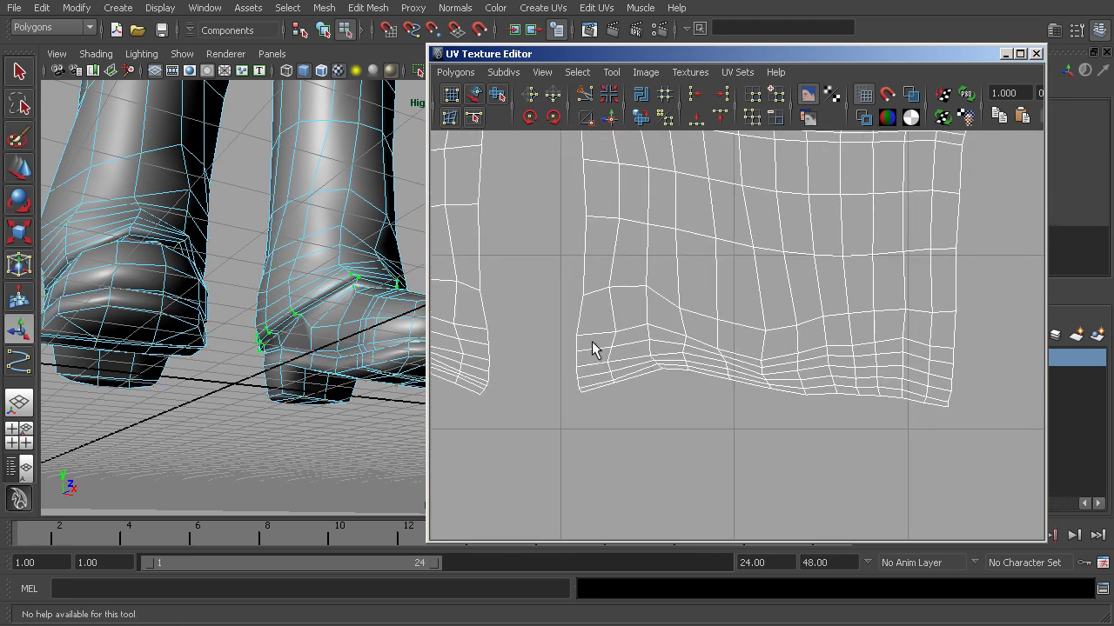
pyautogui.moveTo(593, 342); pyautogui.dragTo(932, 449)
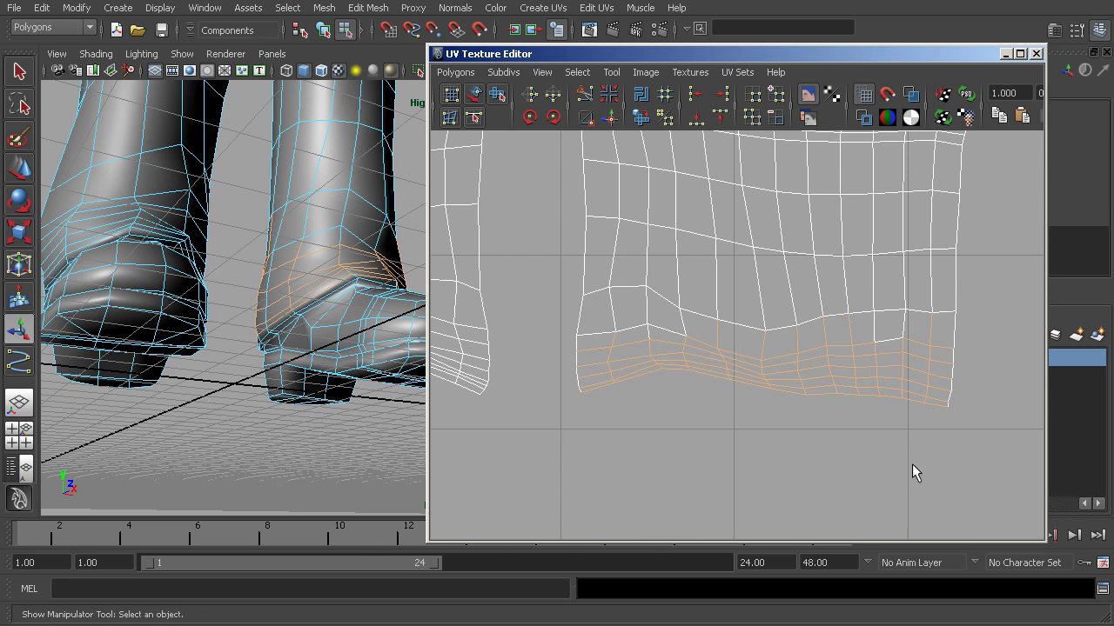
pyautogui.click(608, 116)
pyautogui.moveTo(585, 336); pyautogui.dragTo(945, 472)
pyautogui.click(614, 120)
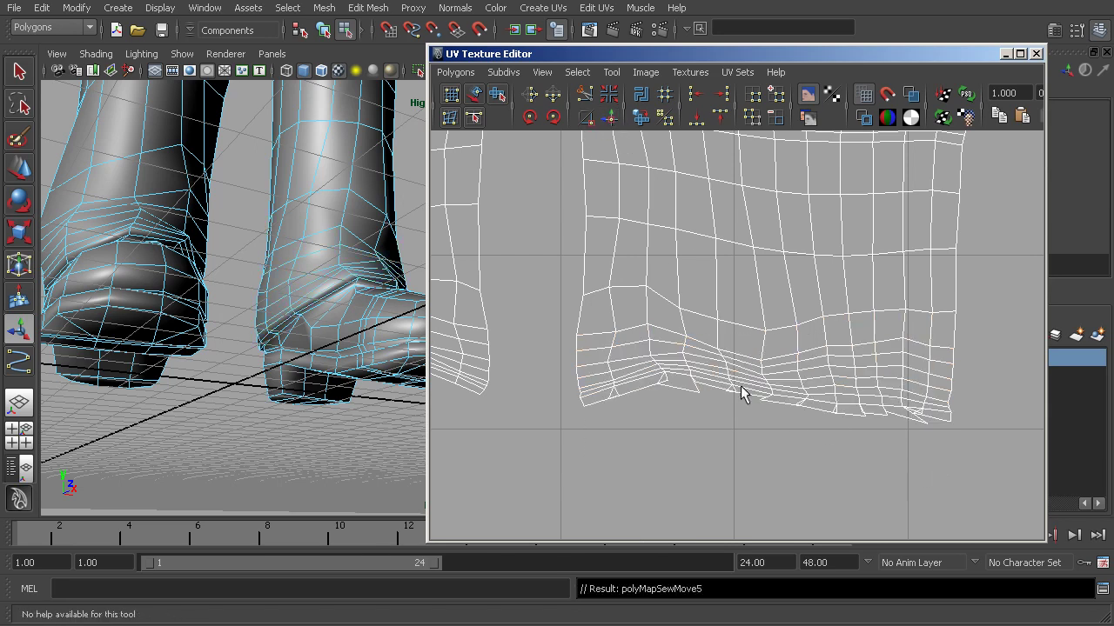
# Select the edges of the right trouser-leg shell's enlarged hem band and move and sew them to close the jagged gaps.
pyautogui.moveTo(596, 351); pyautogui.dragTo(936, 470)
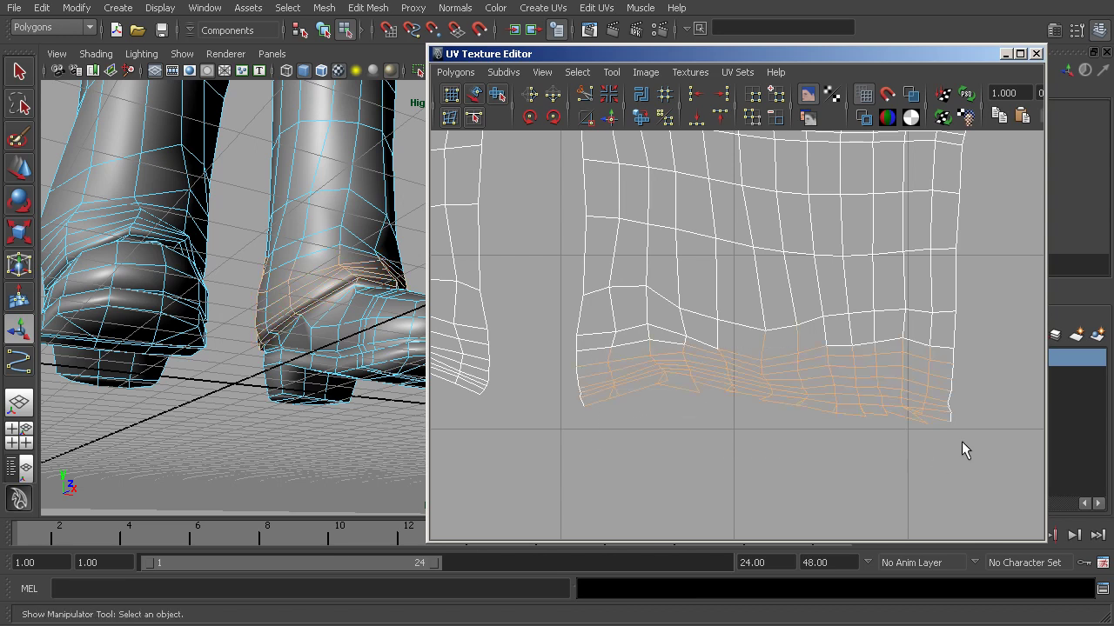
pyautogui.scroll(-6, 961, 444)
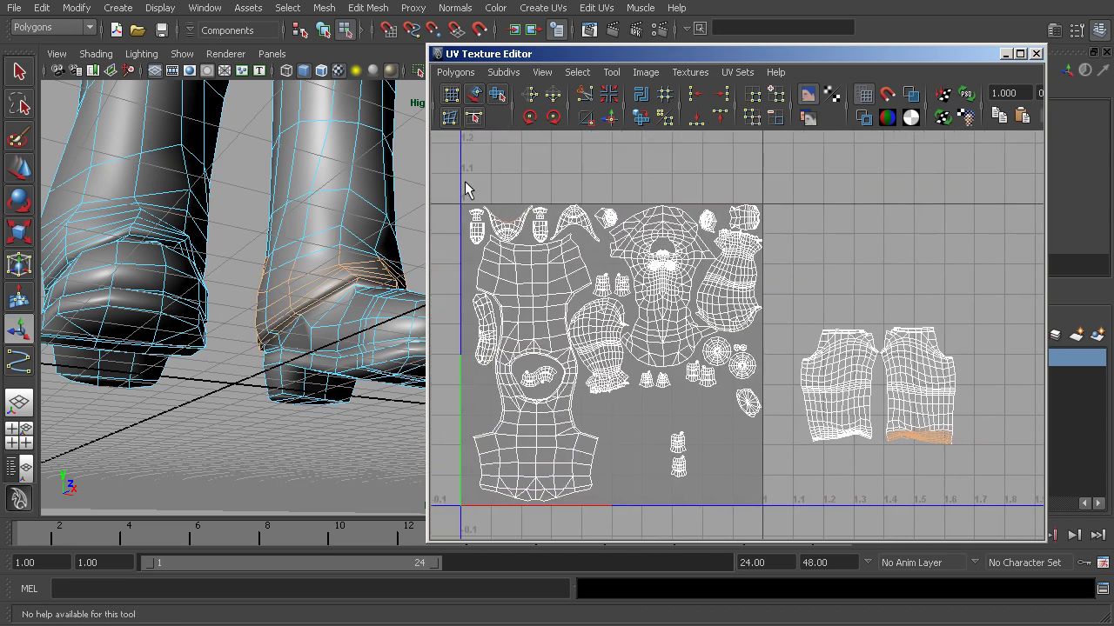
pyautogui.keyDown('alt'); pyautogui.moveTo(920, 397); pyautogui.dragTo(794, 266, button='middle'); pyautogui.keyUp('alt')
pyautogui.keyDown('alt'); pyautogui.moveTo(794, 266); pyautogui.dragTo(1010, 407, button='right'); pyautogui.keyUp('alt')
pyautogui.keyDown('alt'); pyautogui.moveTo(797, 296); pyautogui.dragTo(645, 361, button='middle'); pyautogui.keyUp('alt')
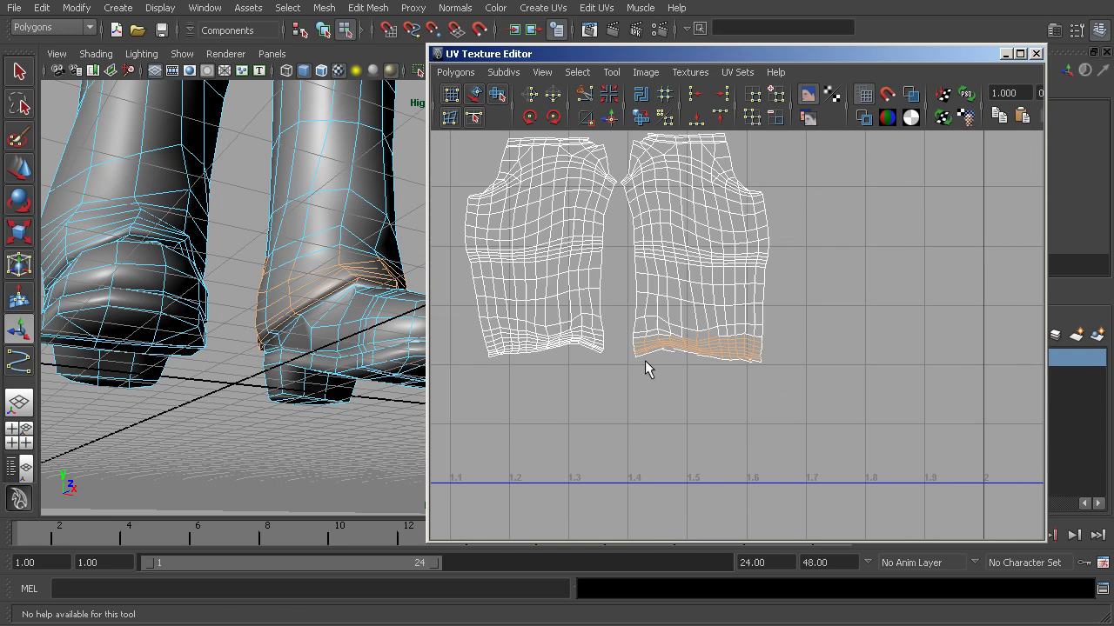
pyautogui.keyDown('alt'); pyautogui.moveTo(646, 369); pyautogui.dragTo(1055, 451, button='right'); pyautogui.keyUp('alt')
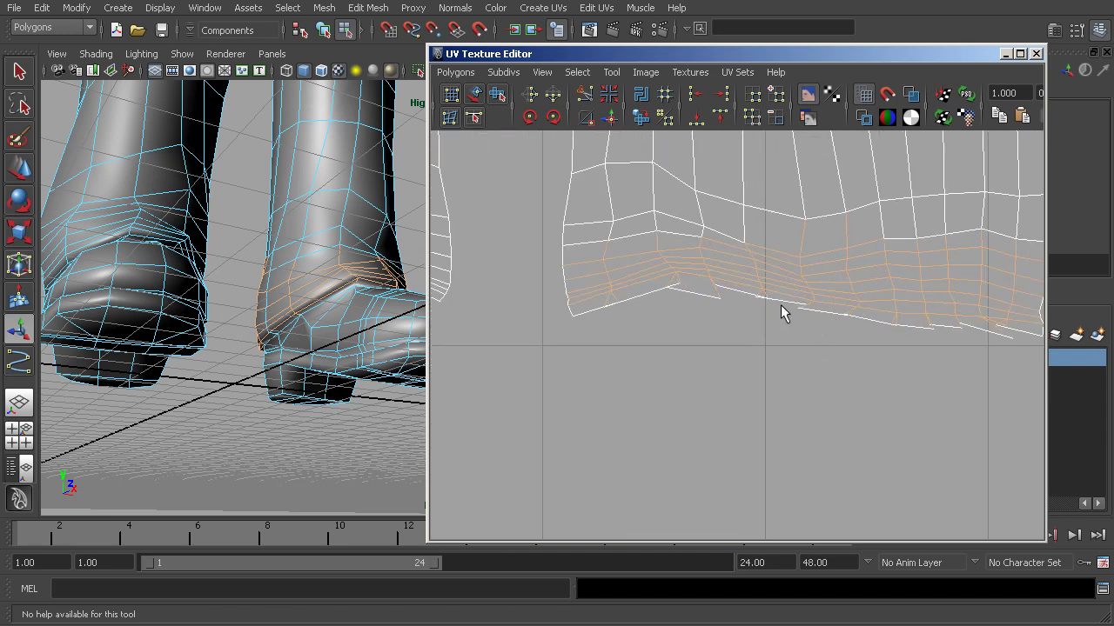
pyautogui.click(609, 119)
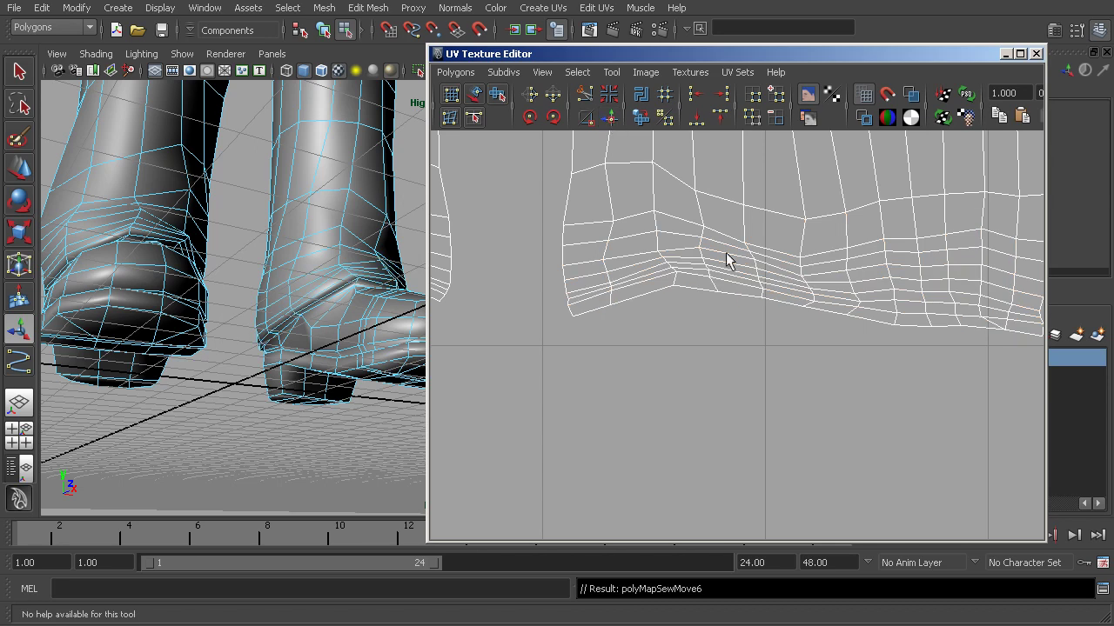
# Select the UVs of the right trouser-leg shell's hem band and unfold them to even out the sewn rows.
pyautogui.keyDown('alt'); pyautogui.moveTo(729, 259); pyautogui.dragTo(609, 249, button='right'); pyautogui.keyUp('alt')
pyautogui.moveTo(783, 293); pyautogui.dragTo(844, 293, button='right')
pyautogui.moveTo(978, 246); pyautogui.dragTo(623, 348)
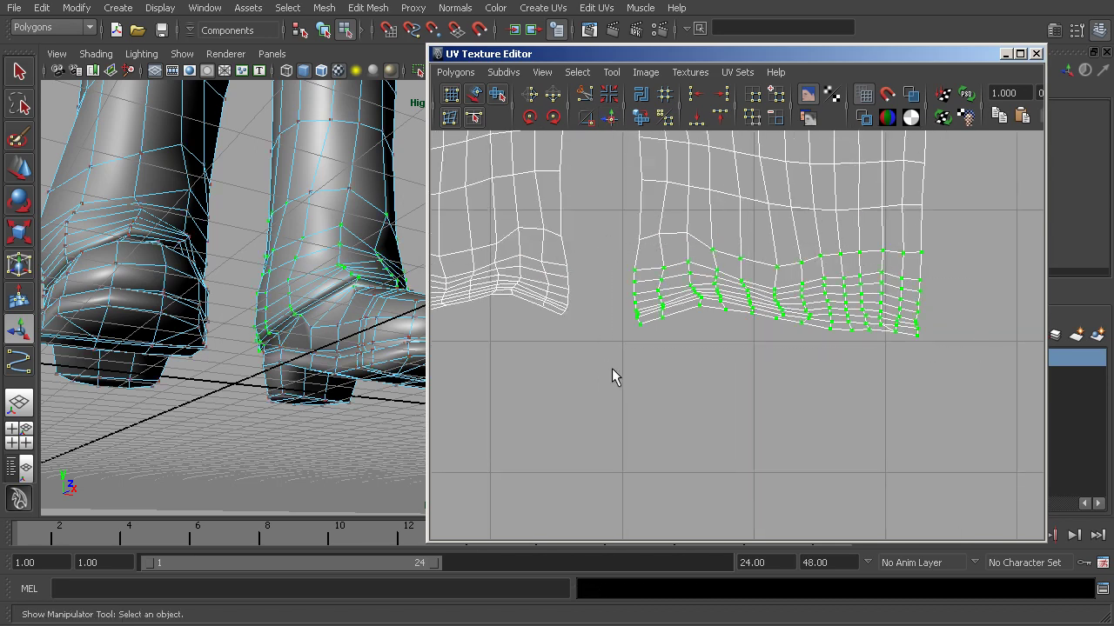
pyautogui.click(641, 119)
pyautogui.click(910, 375)
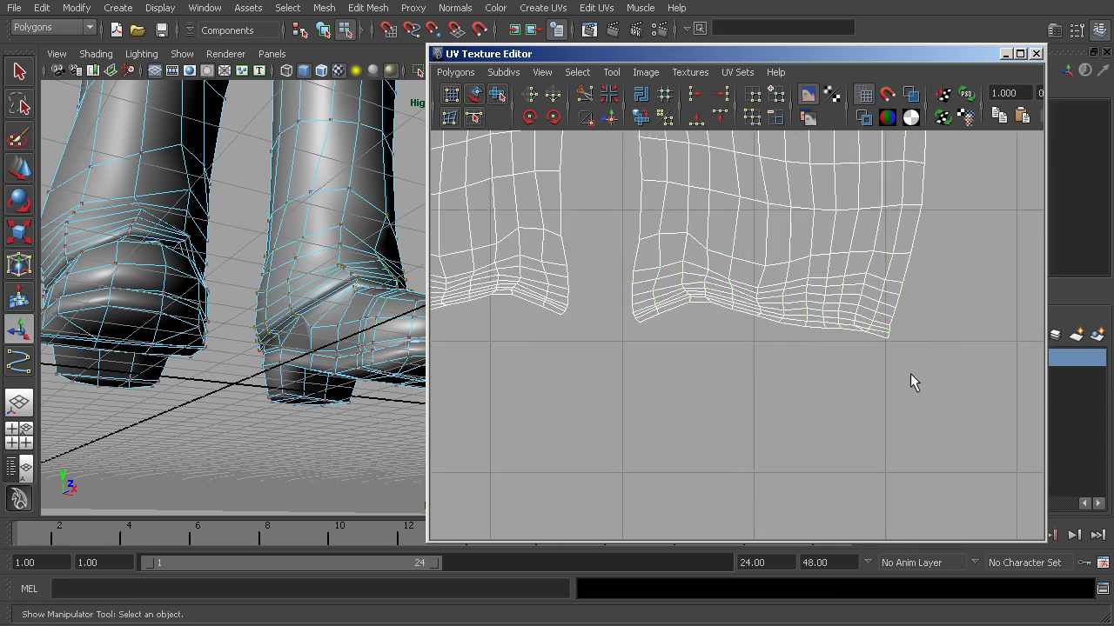
# Examine the trouser-leg, sleeve, torso and smaller shells across the whole UV layout for remaining loose pieces.
pyautogui.keyDown('alt'); pyautogui.moveTo(910, 374); pyautogui.dragTo(641, 256, button='right'); pyautogui.keyUp('alt')
pyautogui.keyDown('alt'); pyautogui.moveTo(641, 256); pyautogui.dragTo(750, 389, button='middle'); pyautogui.keyUp('alt')
pyautogui.keyDown('alt'); pyautogui.moveTo(750, 390); pyautogui.dragTo(610, 297, button='right'); pyautogui.keyUp('alt')
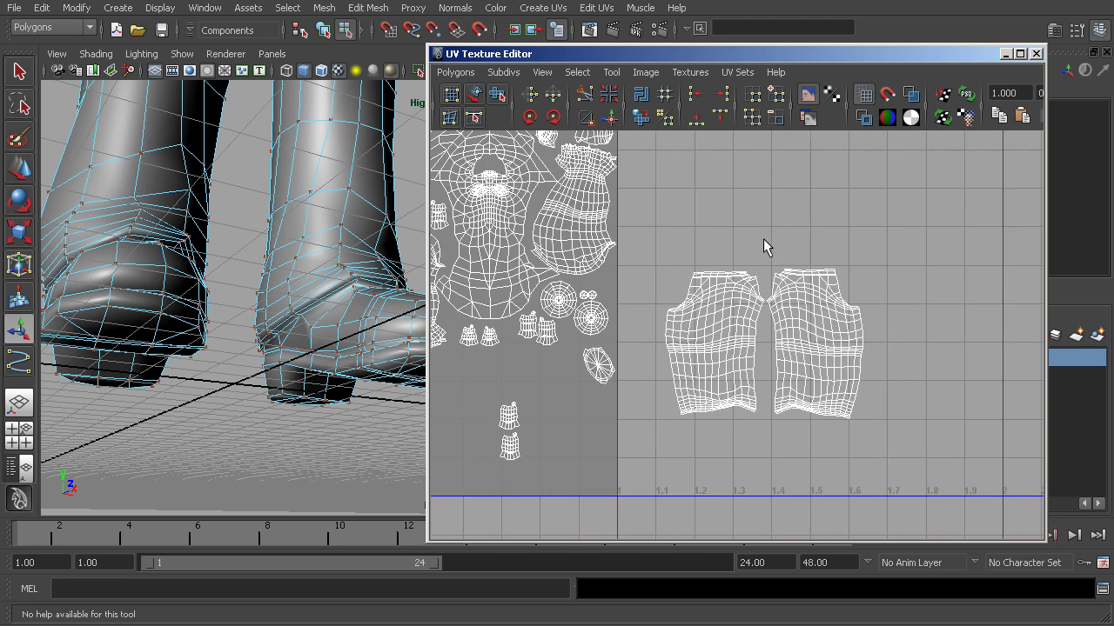
pyautogui.keyDown('alt'); pyautogui.moveTo(725, 234); pyautogui.dragTo(767, 266, button='middle'); pyautogui.keyUp('alt')
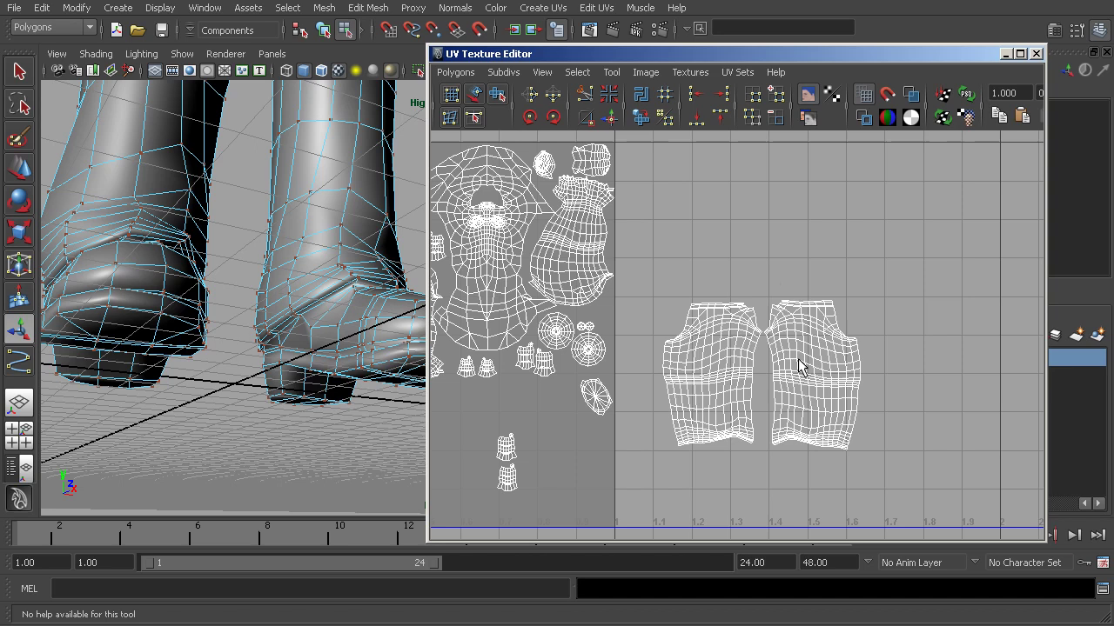
pyautogui.keyDown('alt'); pyautogui.moveTo(725, 368); pyautogui.dragTo(766, 343, button='middle'); pyautogui.keyUp('alt')
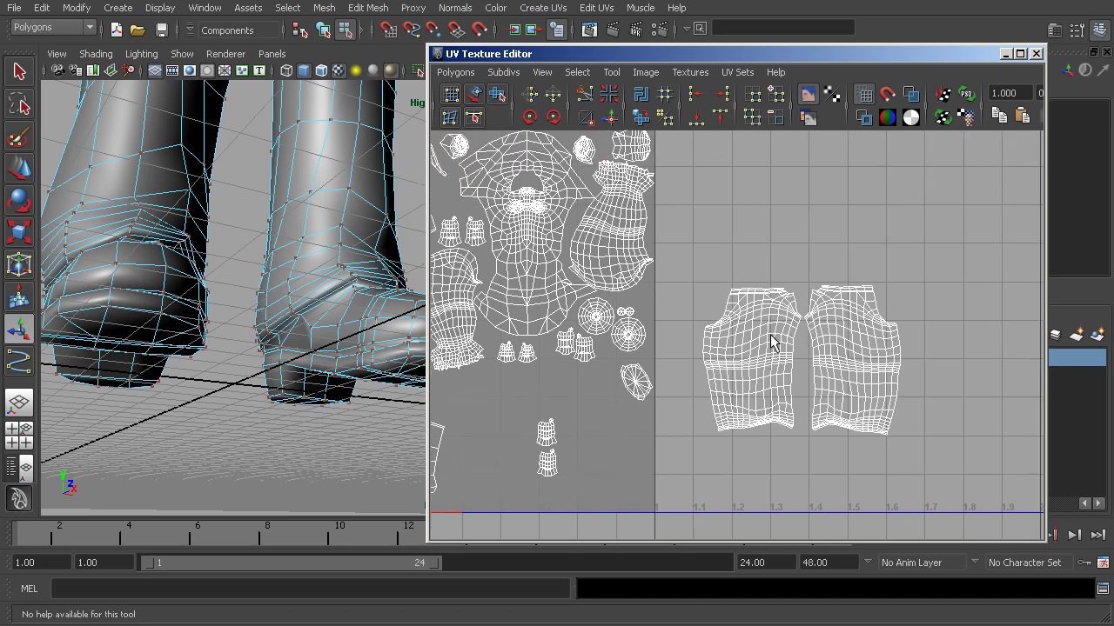
pyautogui.keyDown('alt'); pyautogui.moveTo(767, 343); pyautogui.dragTo(936, 361, button='right'); pyautogui.keyUp('alt')
pyautogui.keyDown('alt'); pyautogui.moveTo(685, 282); pyautogui.dragTo(1063, 300, button='middle'); pyautogui.keyUp('alt')
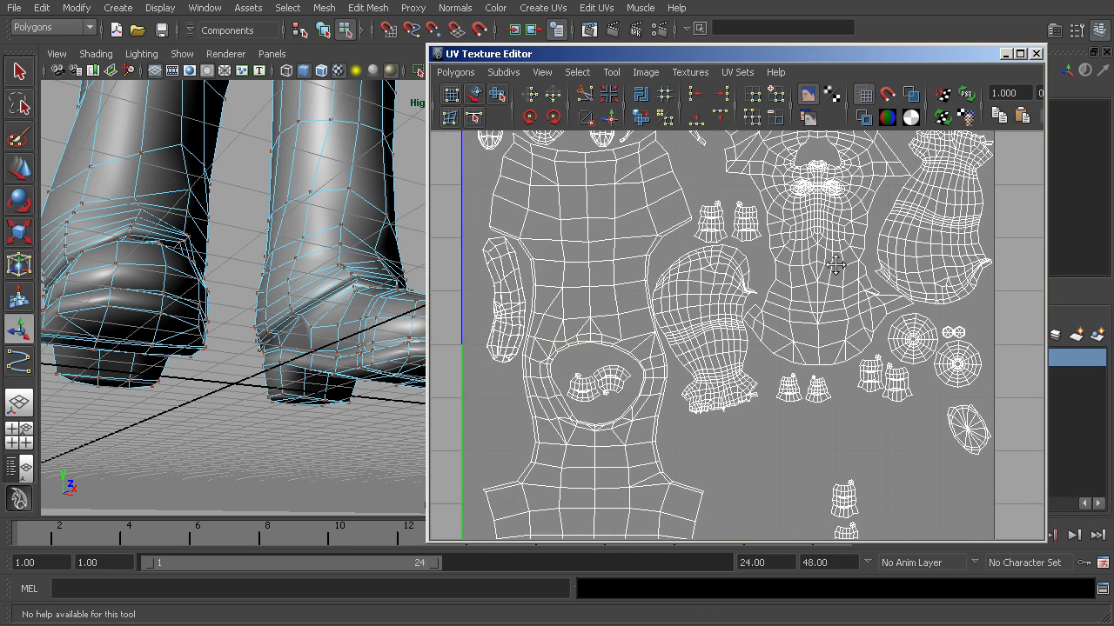
pyautogui.keyDown('alt'); pyautogui.moveTo(649, 308); pyautogui.dragTo(723, 260, button='middle'); pyautogui.keyUp('alt')
pyautogui.keyDown('alt'); pyautogui.moveTo(722, 260); pyautogui.dragTo(852, 380, button='right'); pyautogui.keyUp('alt')
pyautogui.keyDown('alt'); pyautogui.moveTo(662, 191); pyautogui.dragTo(683, 309, button='middle'); pyautogui.keyUp('alt')
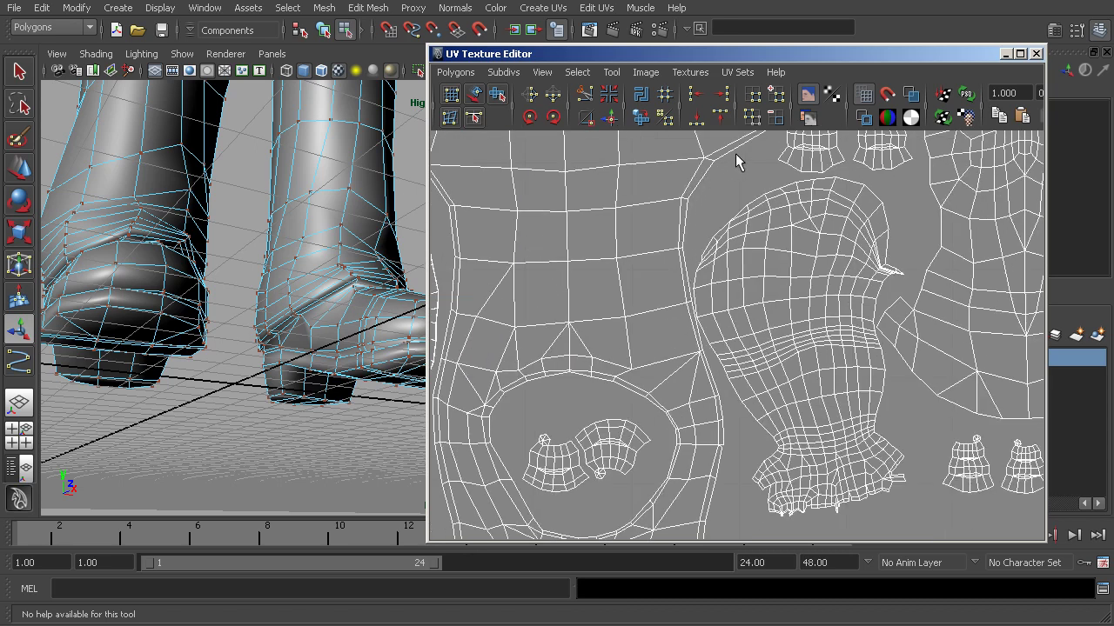
pyautogui.keyDown('alt'); pyautogui.moveTo(736, 413); pyautogui.dragTo(712, 280, button='middle'); pyautogui.keyUp('alt')
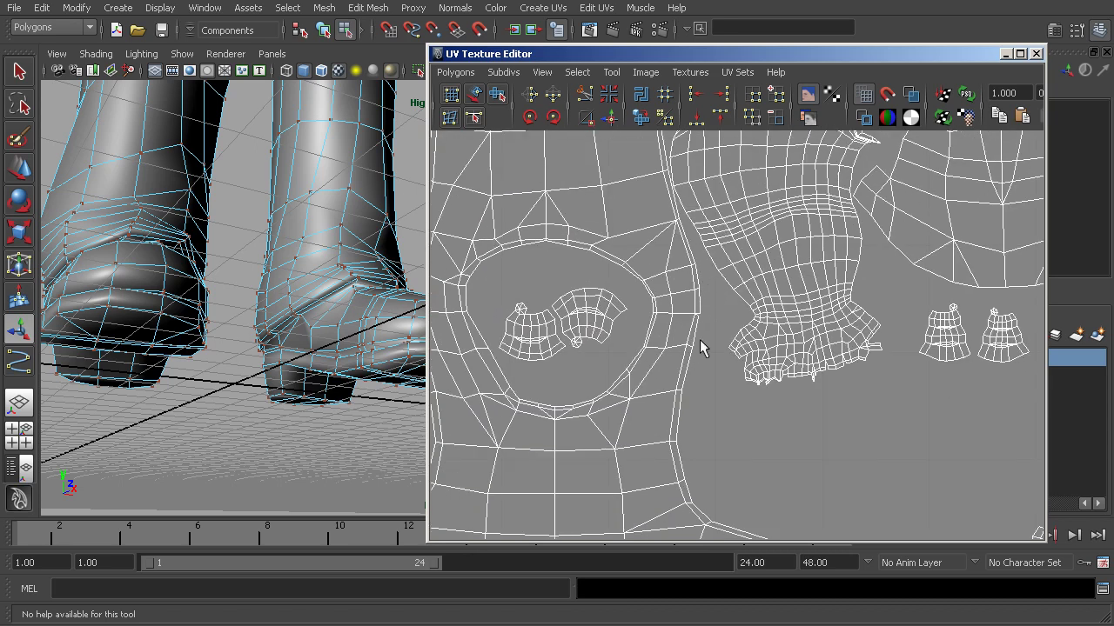
pyautogui.keyDown('alt'); pyautogui.moveTo(749, 483); pyautogui.dragTo(647, 346, button='right'); pyautogui.keyUp('alt')
pyautogui.keyDown('alt'); pyautogui.moveTo(754, 475); pyautogui.dragTo(888, 296, button='right'); pyautogui.keyUp('alt')
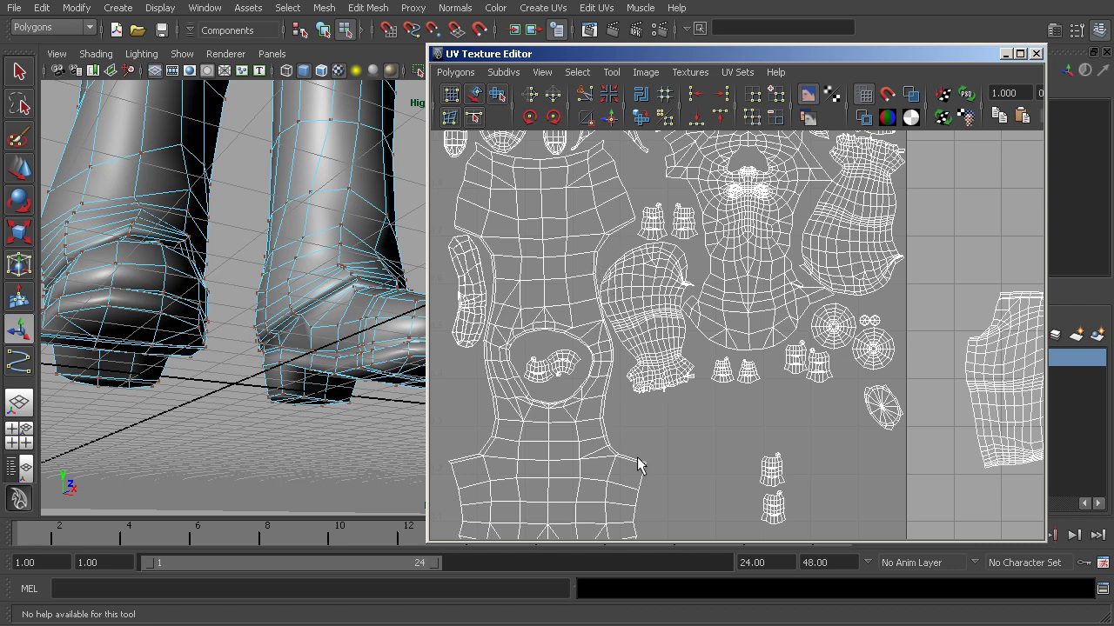
pyautogui.scroll(-2, 714, 388)
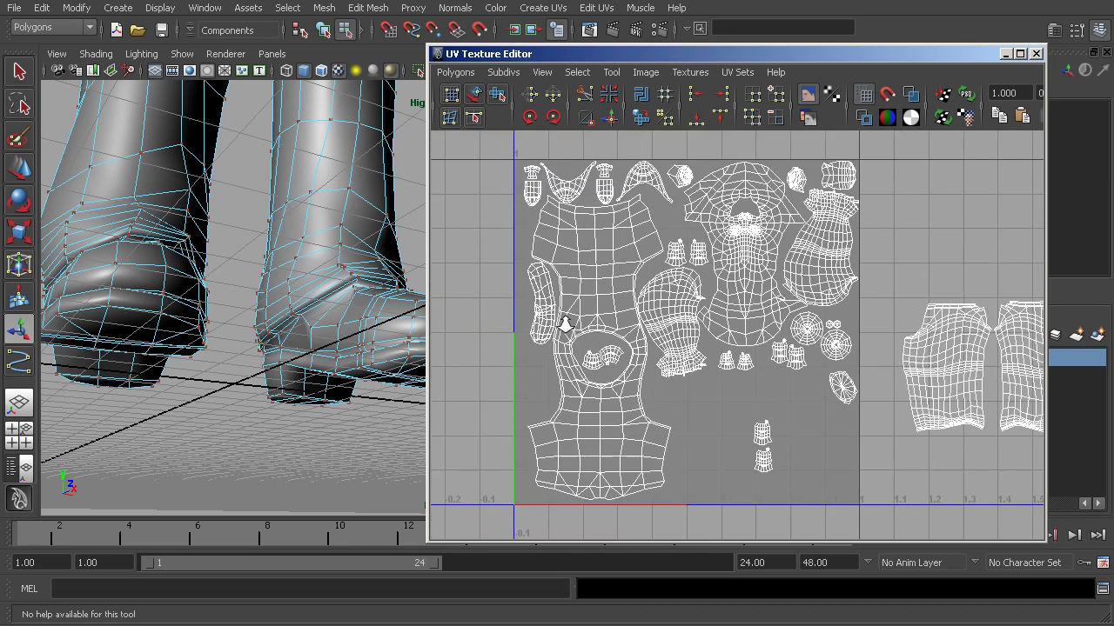
pyautogui.scroll(-2, 727, 305)
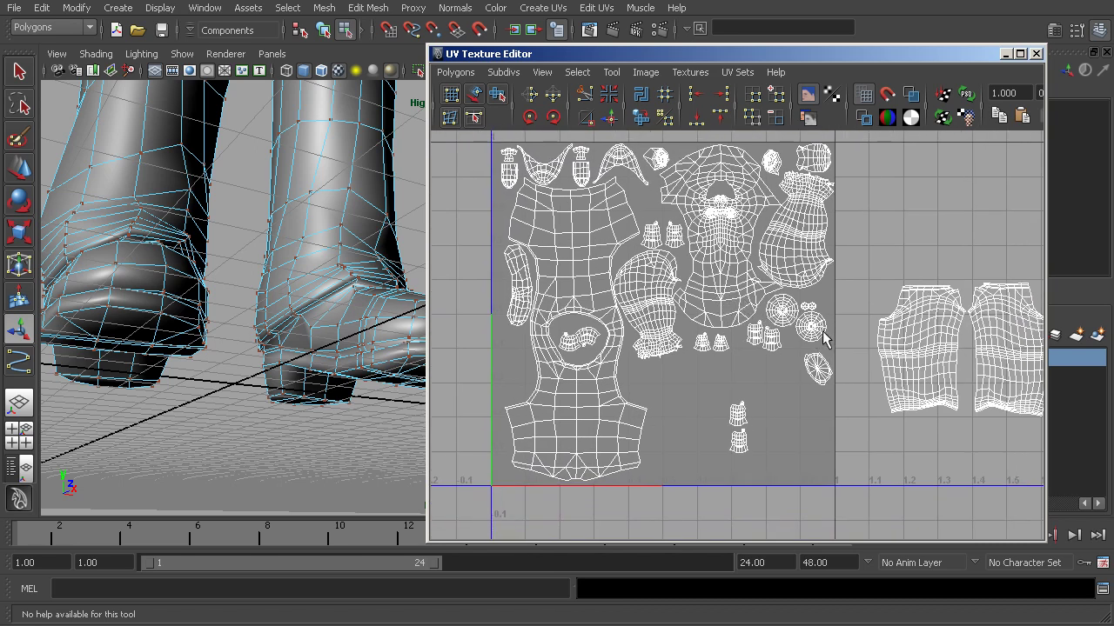
pyautogui.scroll(3, 825, 339)
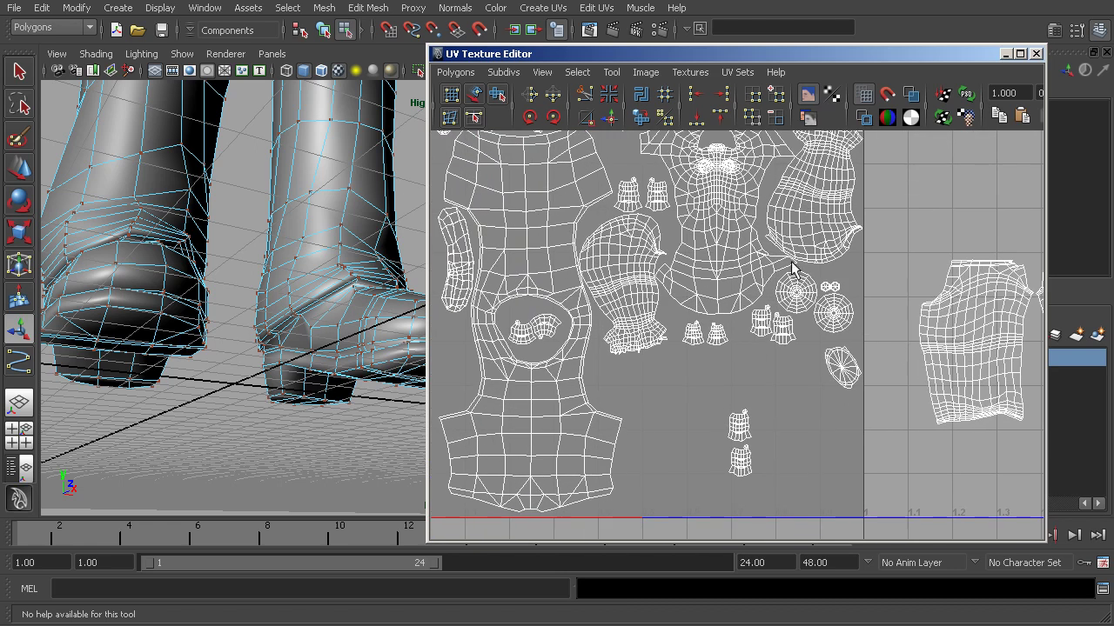
pyautogui.scroll(-3, 790, 296)
pyautogui.keyDown('alt'); pyautogui.moveTo(791, 339); pyautogui.dragTo(795, 324, button='middle'); pyautogui.keyUp('alt')
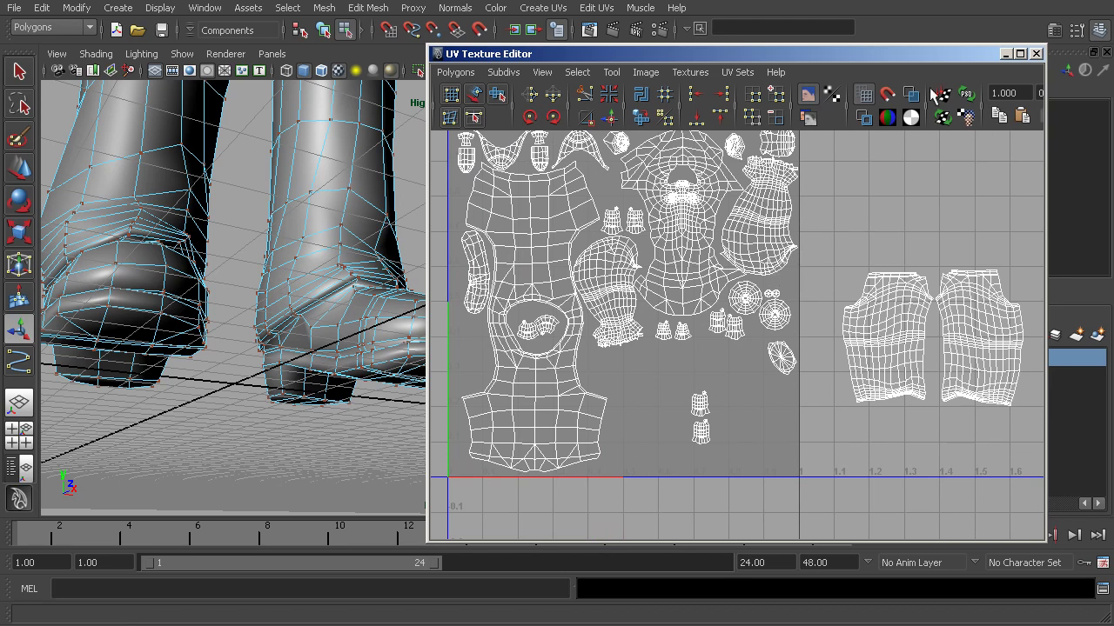
# Turn on shaded UV display and check the colours of the shells across the layout for reversed orientation.
pyautogui.moveTo(933, 60); pyautogui.dragTo(880, 44)
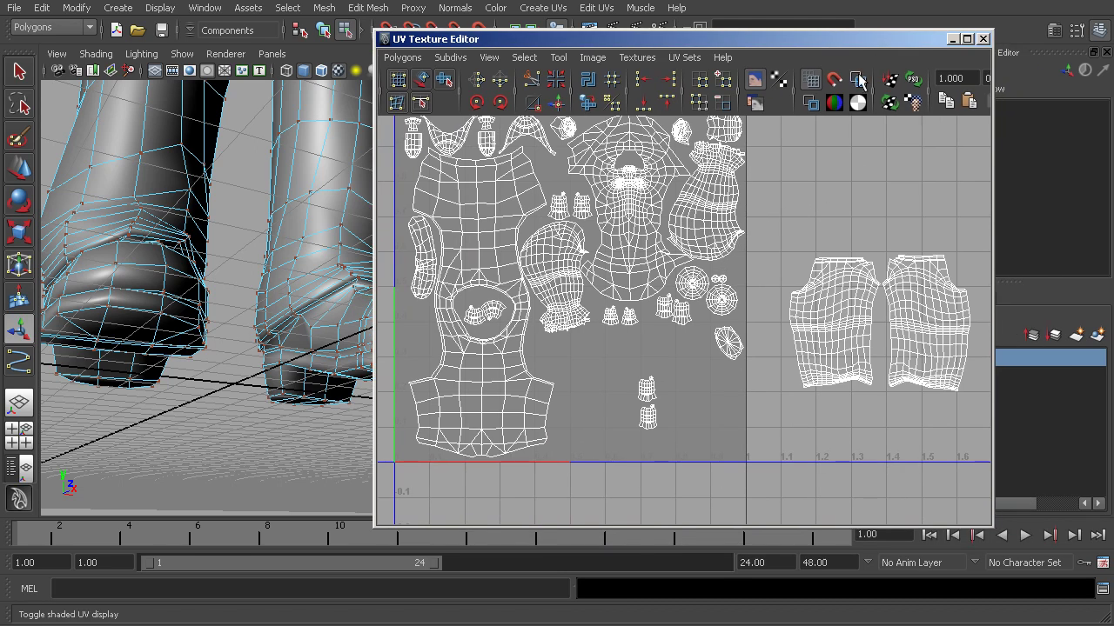
pyautogui.click(858, 80)
pyautogui.keyDown('alt'); pyautogui.moveTo(762, 243); pyautogui.dragTo(793, 313, button='middle'); pyautogui.keyUp('alt')
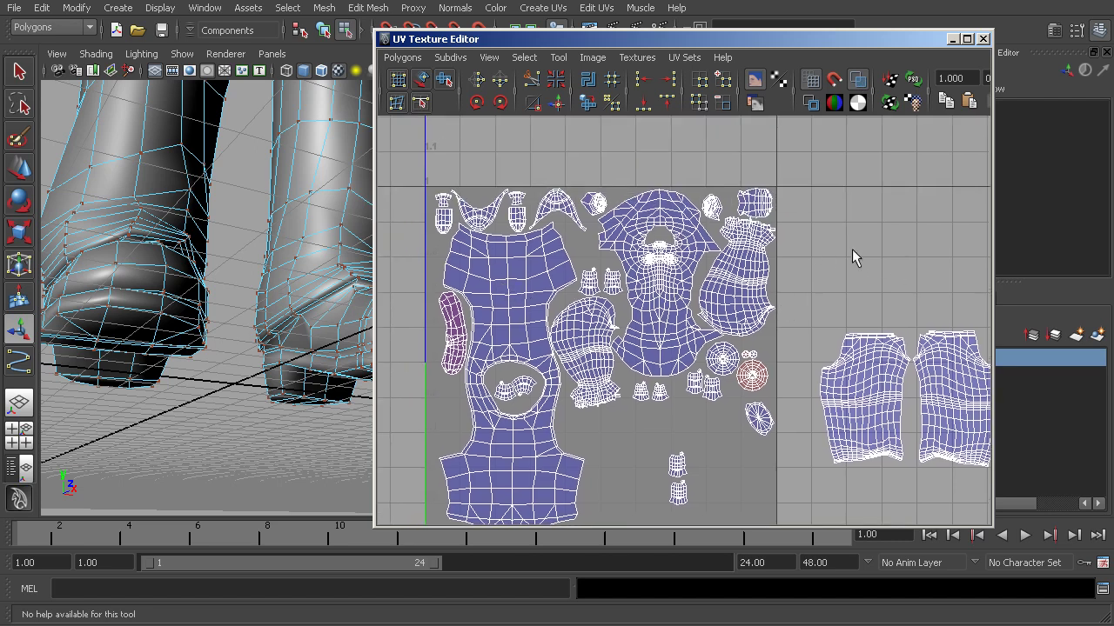
pyautogui.keyDown('alt'); pyautogui.moveTo(839, 301); pyautogui.dragTo(841, 207, button='middle'); pyautogui.keyUp('alt')
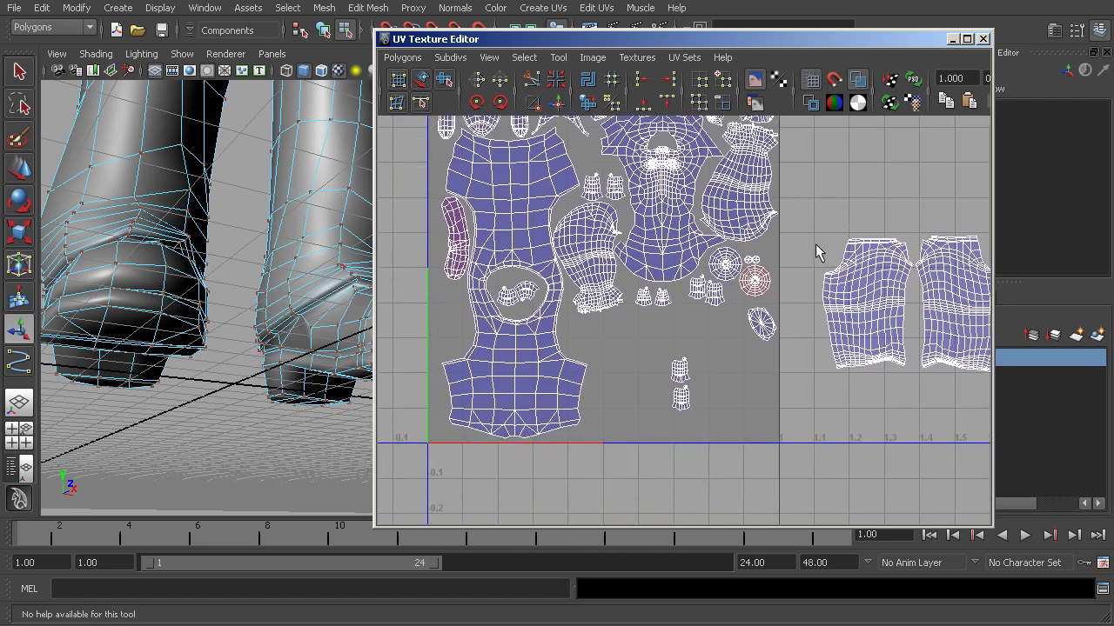
pyautogui.keyDown('alt'); pyautogui.moveTo(792, 251); pyautogui.dragTo(1039, 429, button='right'); pyautogui.keyUp('alt')
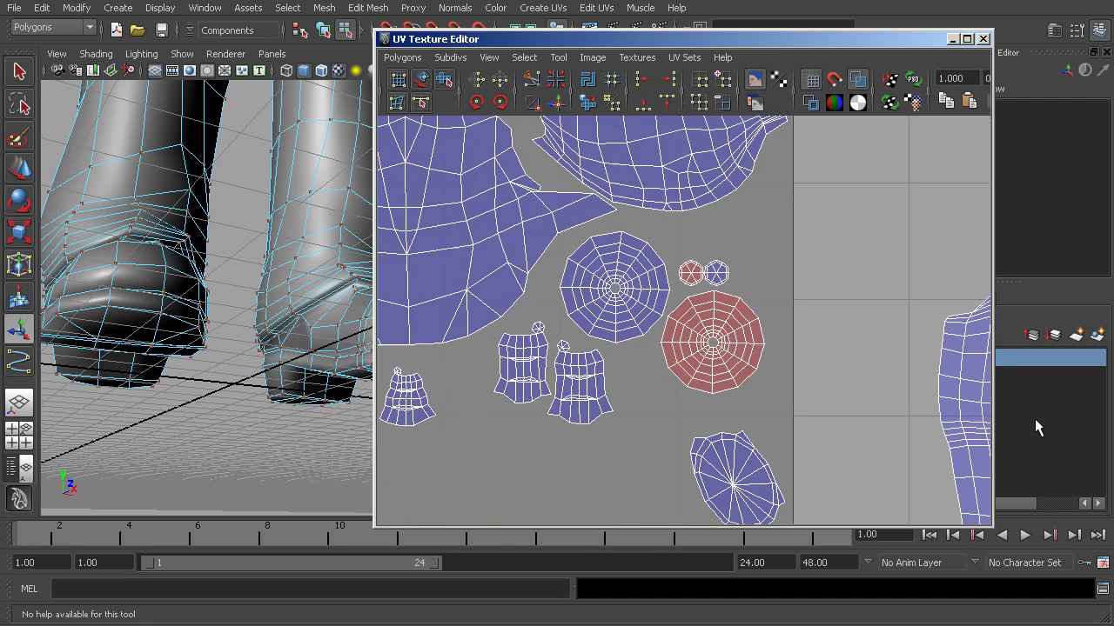
pyautogui.keyDown('alt'); pyautogui.moveTo(623, 320); pyautogui.dragTo(905, 313, button='middle'); pyautogui.keyUp('alt')
pyautogui.keyDown('alt'); pyautogui.moveTo(502, 307); pyautogui.dragTo(875, 353, button='middle'); pyautogui.keyUp('alt')
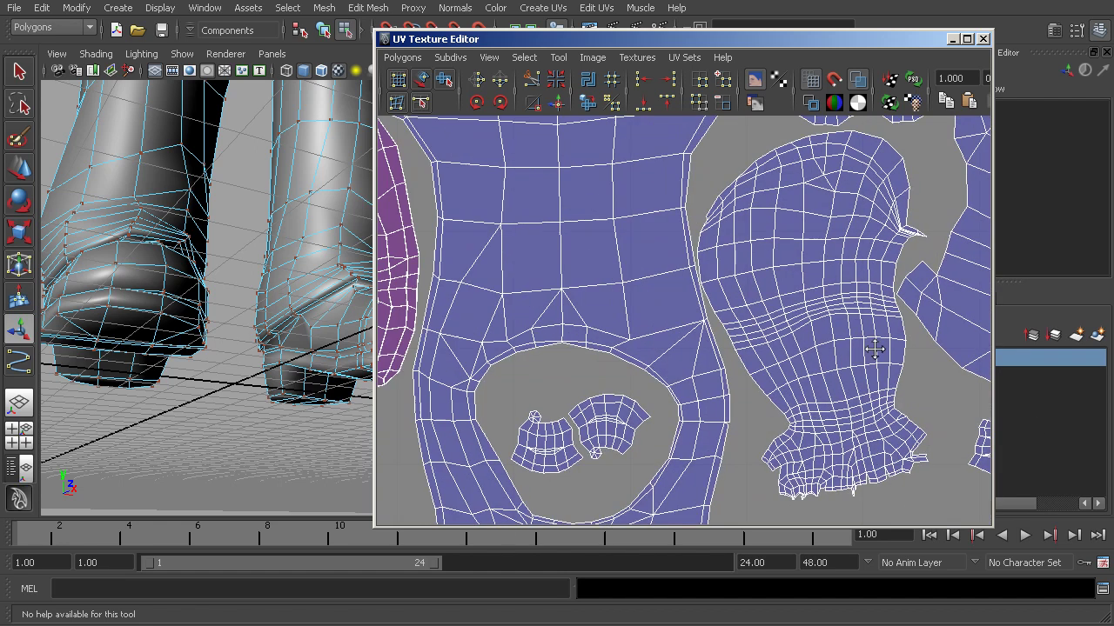
pyautogui.moveTo(682, 334)
pyautogui.keyDown('alt'); pyautogui.mouseDown(button='middle')
pyautogui.moveTo(866, 356)
pyautogui.moveTo(548, 329)
pyautogui.mouseUp(button='middle'); pyautogui.keyUp('alt')
pyautogui.keyDown('alt'); pyautogui.moveTo(809, 357); pyautogui.dragTo(527, 319, button='middle'); pyautogui.keyUp('alt')
pyautogui.keyDown('alt'); pyautogui.moveTo(906, 353); pyautogui.dragTo(663, 306, button='middle'); pyautogui.keyUp('alt')
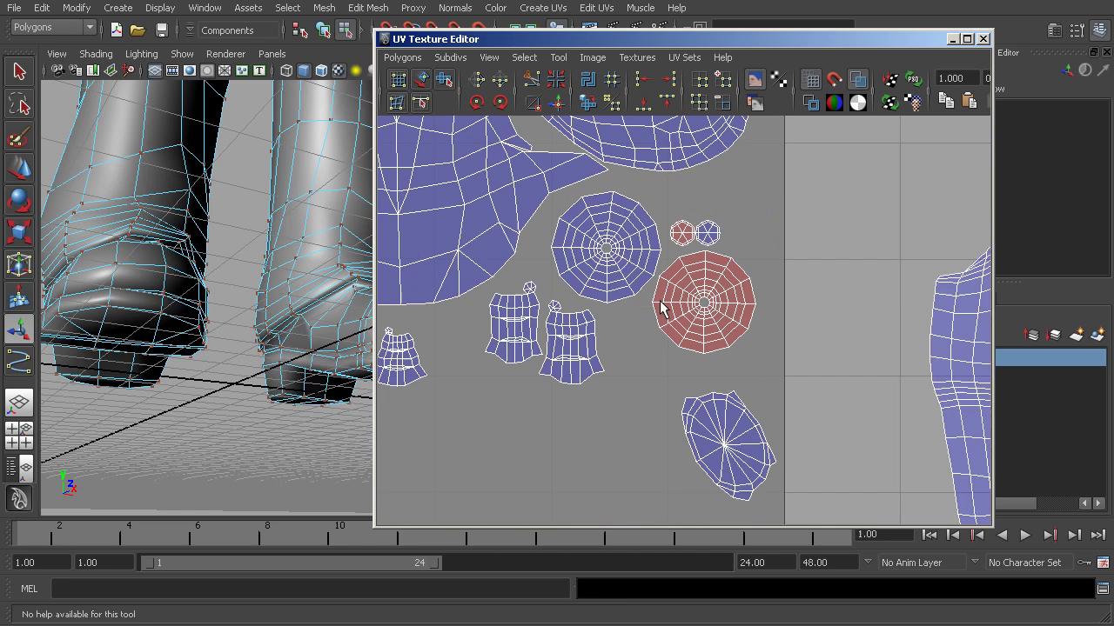
# Select all UVs of the large red-shaded disc shell and flip them in the U direction.
pyautogui.keyDown('alt'); pyautogui.moveTo(607, 262); pyautogui.dragTo(650, 325, button='middle'); pyautogui.keyUp('alt')
pyautogui.keyDown('alt'); pyautogui.moveTo(654, 333); pyautogui.dragTo(876, 374, button='right'); pyautogui.keyUp('alt')
pyautogui.moveTo(714, 325); pyautogui.dragTo(776, 327, button='right')
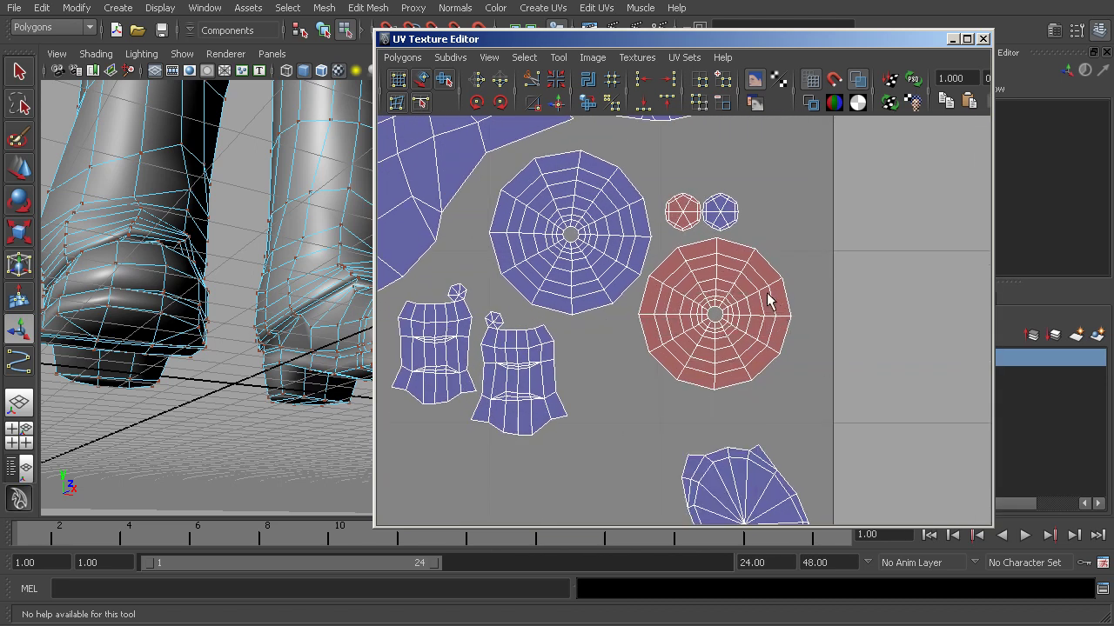
pyautogui.moveTo(768, 301); pyautogui.dragTo(712, 323)
pyautogui.keyDown('ctrl'); pyautogui.moveTo(763, 310); pyautogui.dragTo(816, 296, button='right'); pyautogui.keyUp('ctrl')
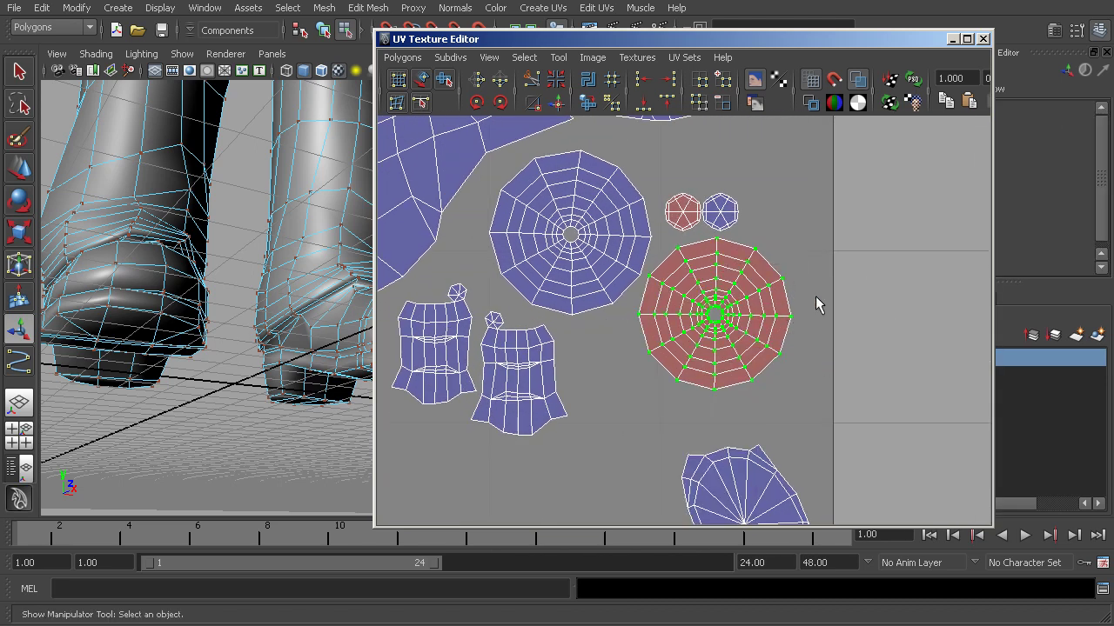
pyautogui.click(478, 81)
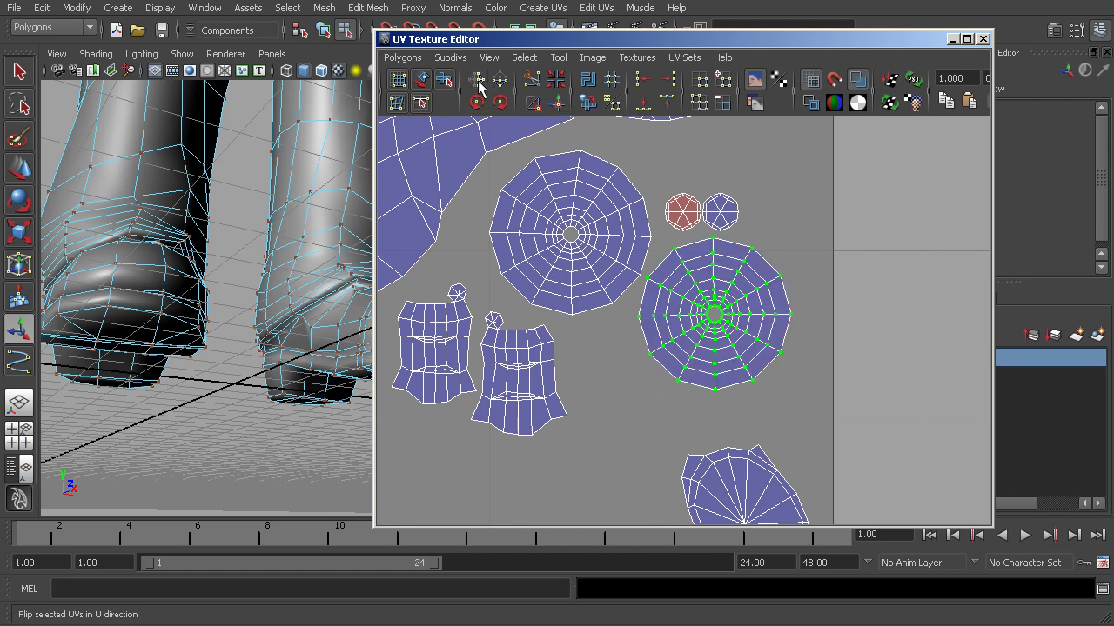
# Select the small red-shaded disc shell's UVs, flip them in the U direction, and clear the selection.
pyautogui.click(661, 217)
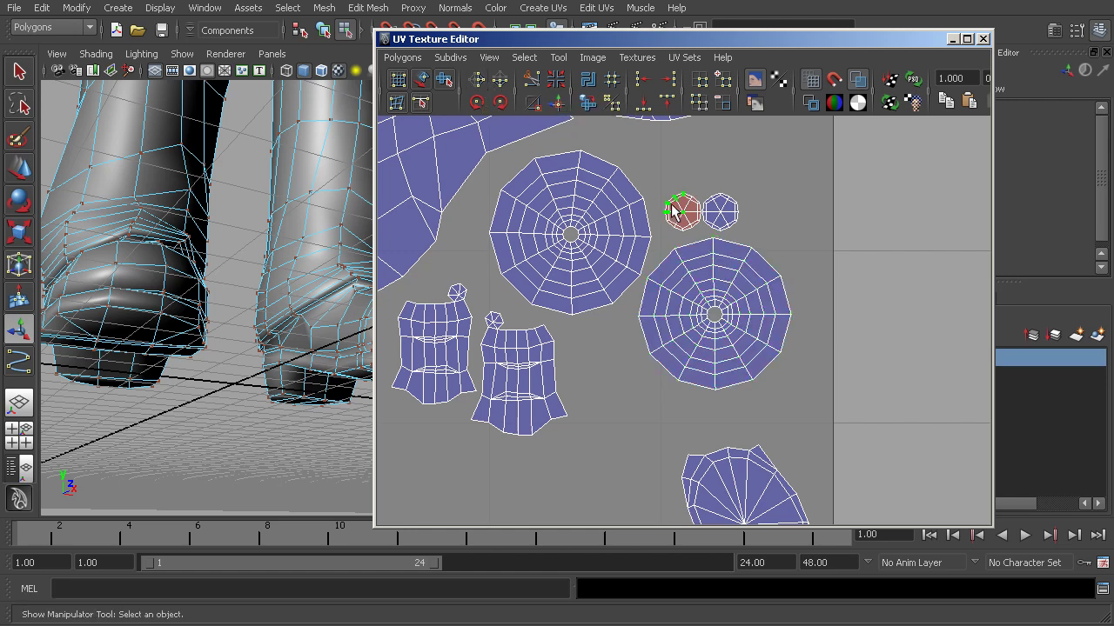
pyautogui.keyDown('ctrl'); pyautogui.rightClick(672, 208); pyautogui.keyUp('ctrl')
pyautogui.click(736, 182)
pyautogui.click(477, 78)
pyautogui.click(831, 207)
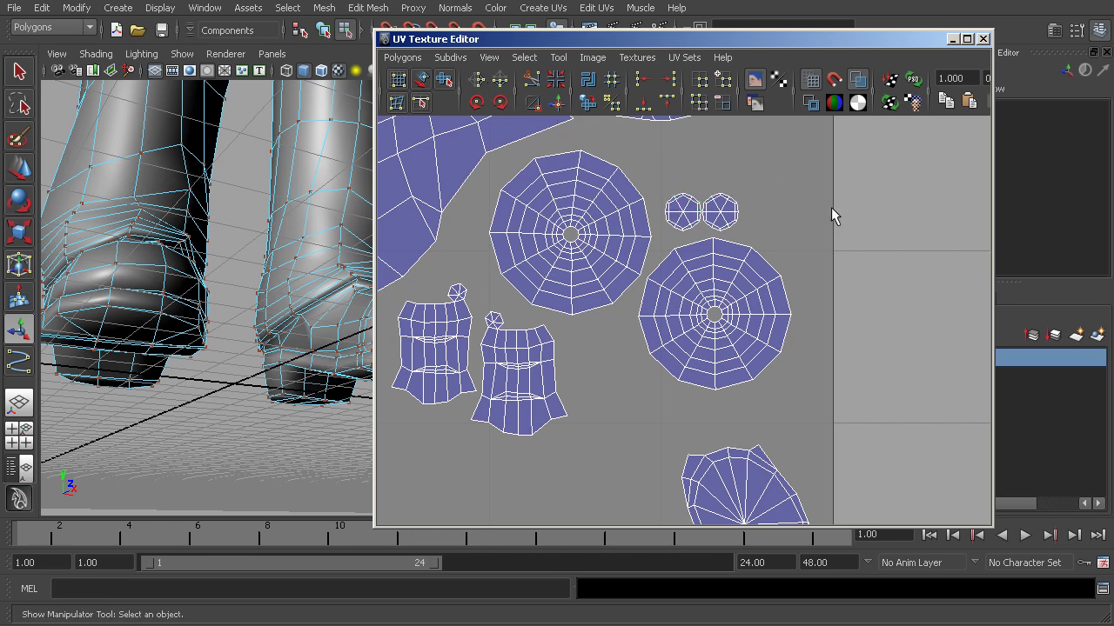
# Select all UVs of one of the overlapping purple strip shells beside the torso and move it sideways off its twin.
pyautogui.keyDown('alt'); pyautogui.moveTo(831, 207); pyautogui.dragTo(621, 174, button='right'); pyautogui.keyUp('alt')
pyautogui.keyDown('alt'); pyautogui.moveTo(718, 258); pyautogui.dragTo(762, 241, button='middle'); pyautogui.keyUp('alt')
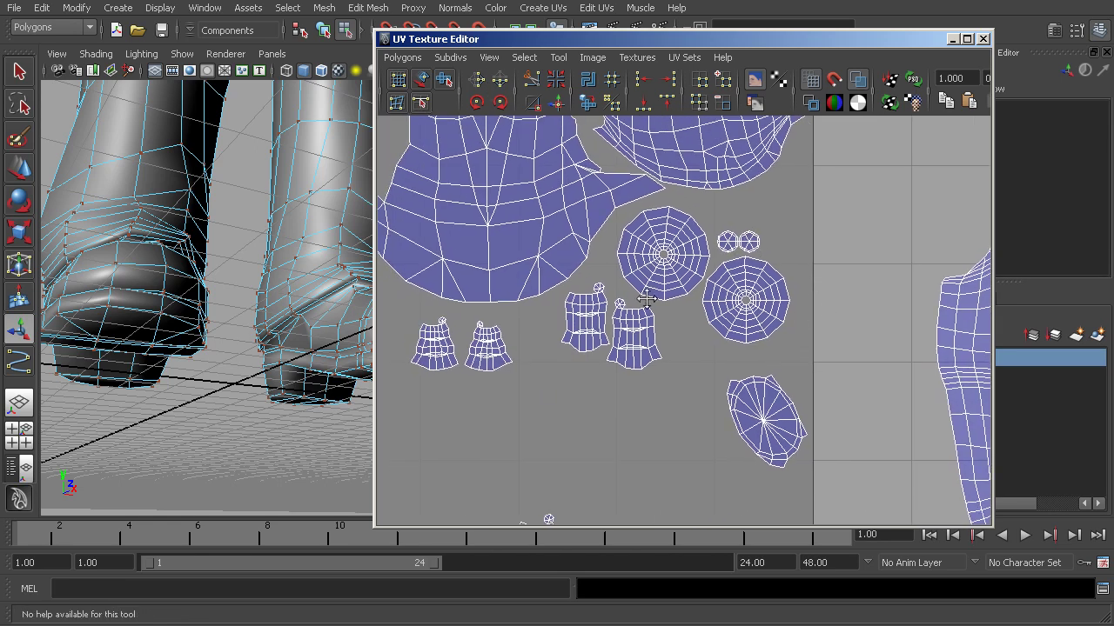
pyautogui.scroll(-6, 711, 316)
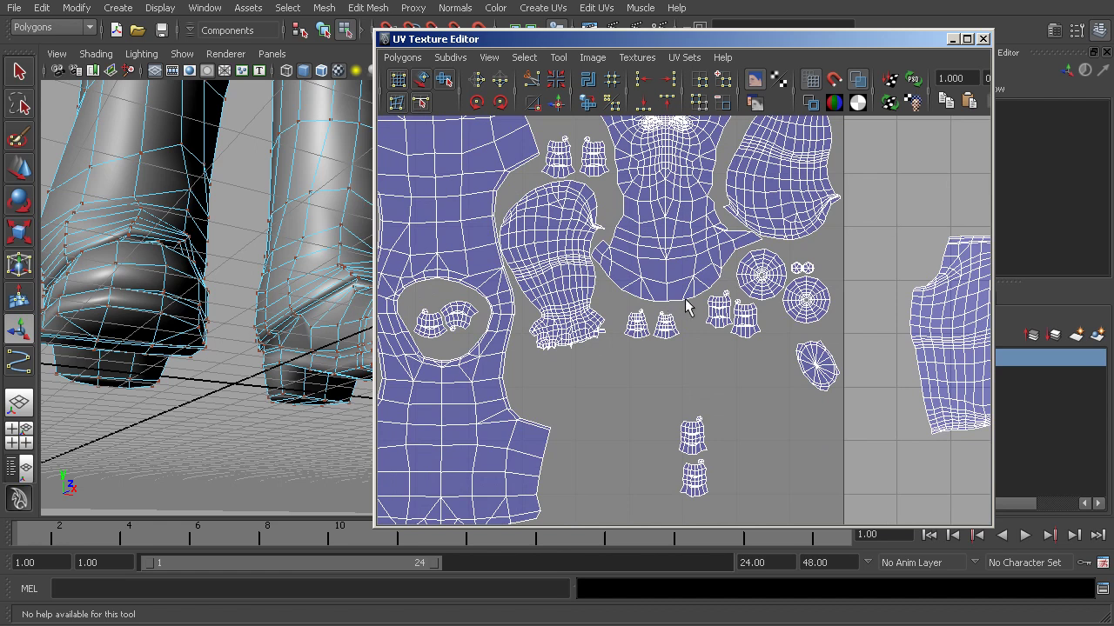
pyautogui.keyDown('alt'); pyautogui.moveTo(687, 307); pyautogui.dragTo(817, 344, button='middle'); pyautogui.keyUp('alt')
pyautogui.scroll(4, 763, 326)
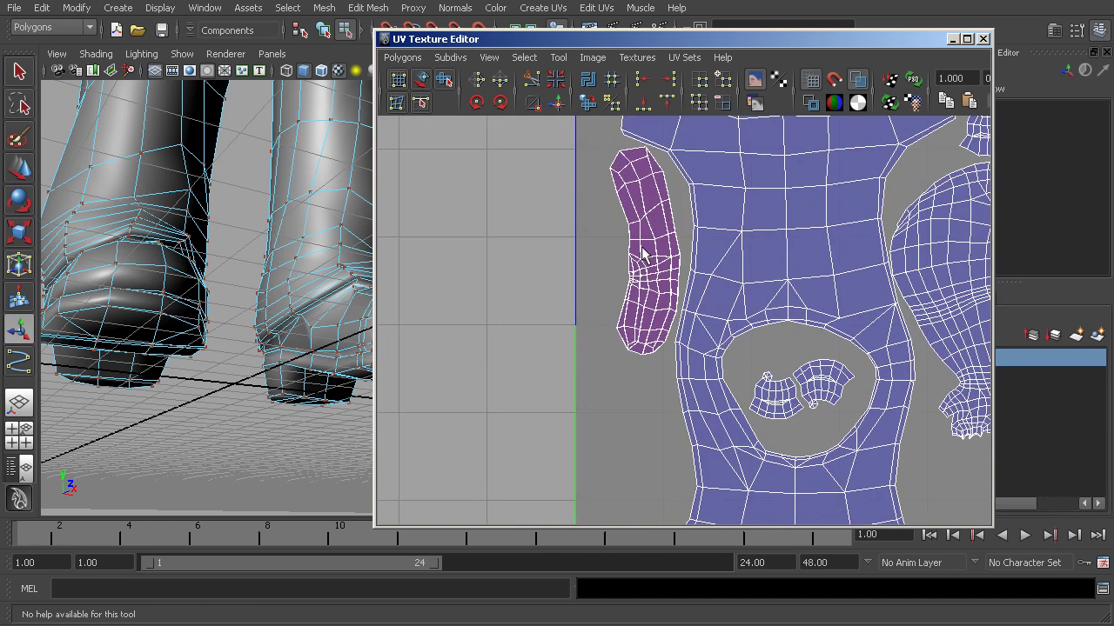
pyautogui.scroll(-2, 687, 301)
pyautogui.scroll(3, 703, 296)
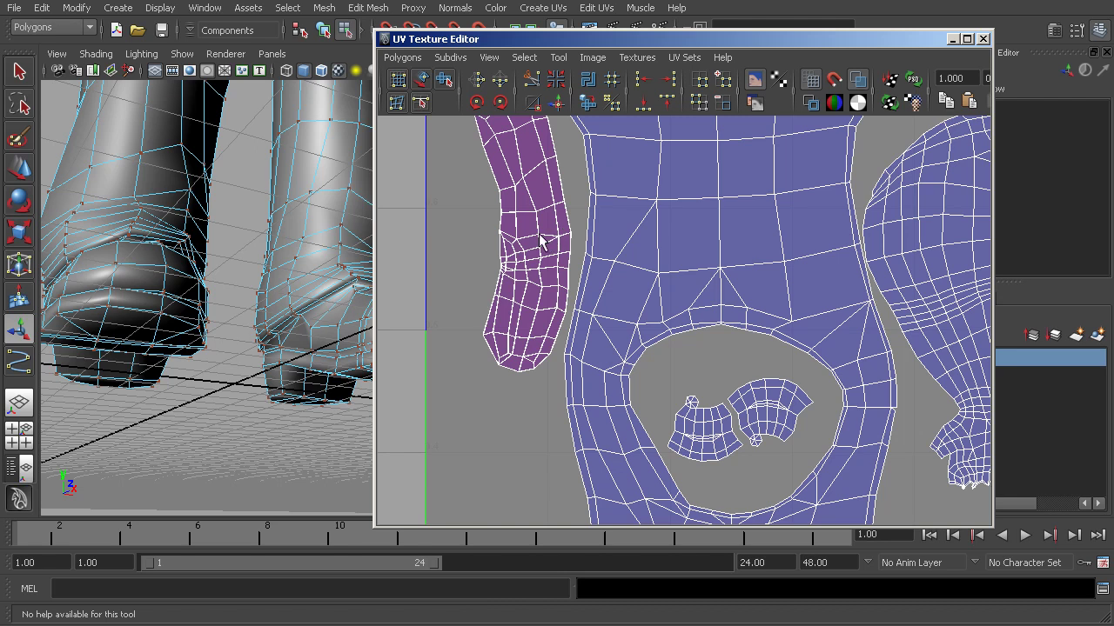
pyautogui.press('t')
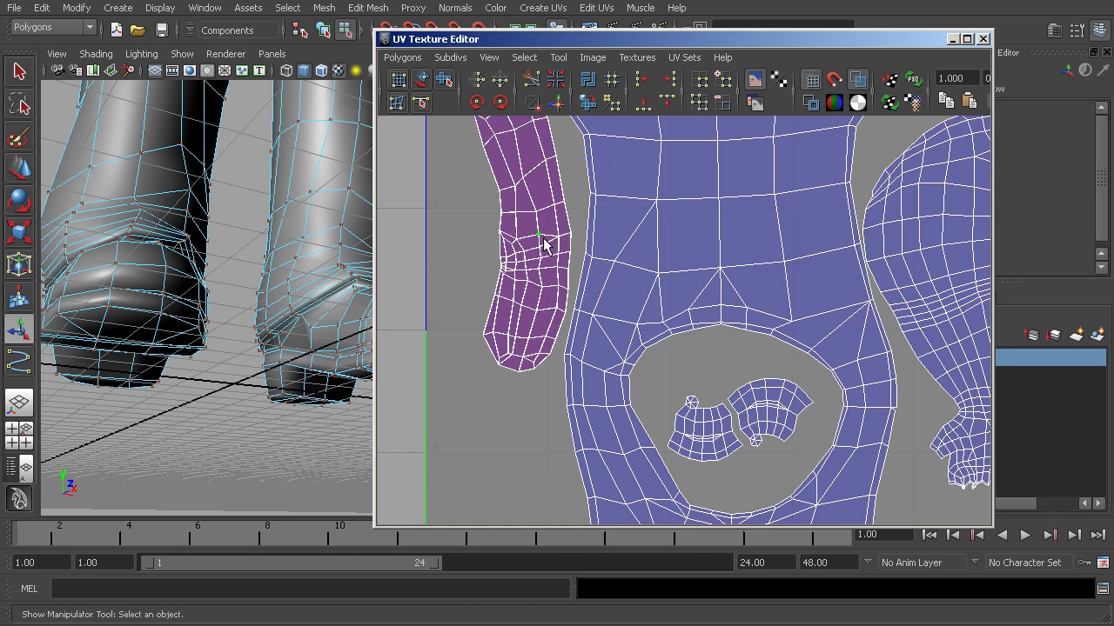
pyautogui.keyDown('ctrl'); pyautogui.moveTo(543, 243); pyautogui.dragTo(565, 209, button='right'); pyautogui.keyUp('ctrl')
pyautogui.keyDown('alt'); pyautogui.moveTo(585, 211); pyautogui.dragTo(636, 244, button='middle'); pyautogui.keyUp('alt')
pyautogui.press('w')
pyautogui.moveTo(701, 285); pyautogui.dragTo(609, 294)
pyautogui.click(569, 376)
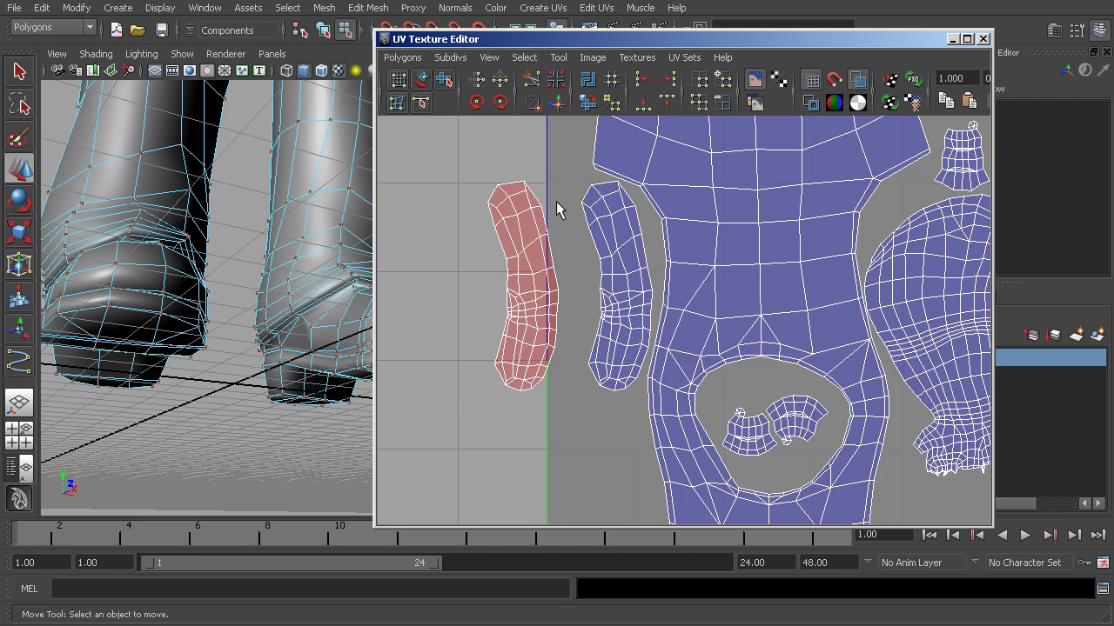
# Flip the separated red-shaded strip shell in the U direction and move it back inside the tile beside its twin.
pyautogui.moveTo(563, 160); pyautogui.dragTo(457, 418)
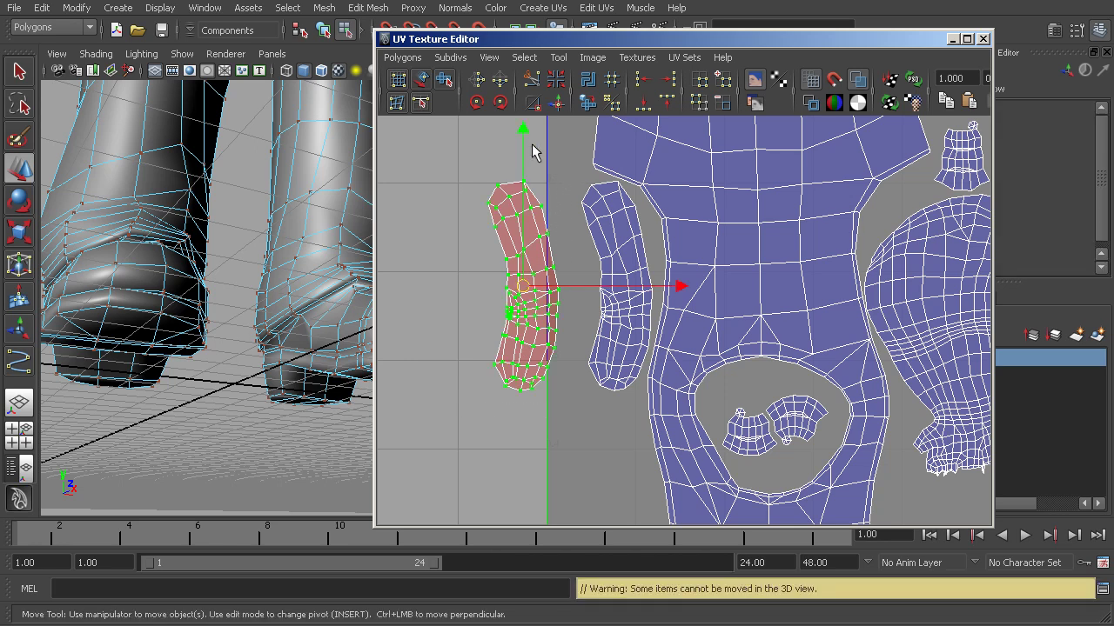
pyautogui.click(476, 79)
pyautogui.moveTo(642, 291); pyautogui.dragTo(706, 289)
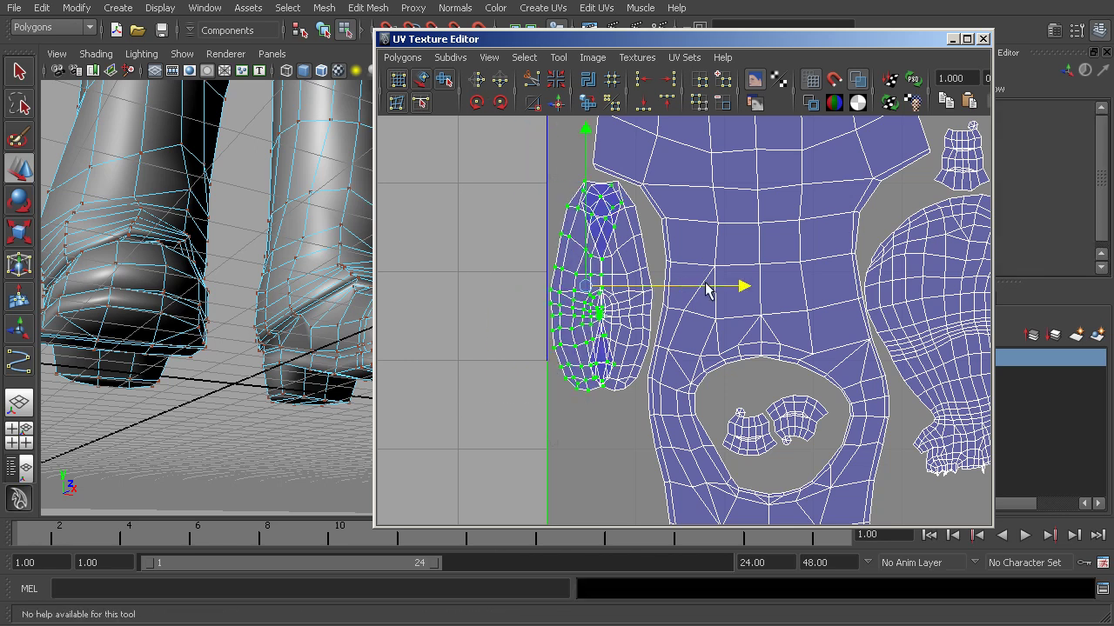
pyautogui.click(522, 251)
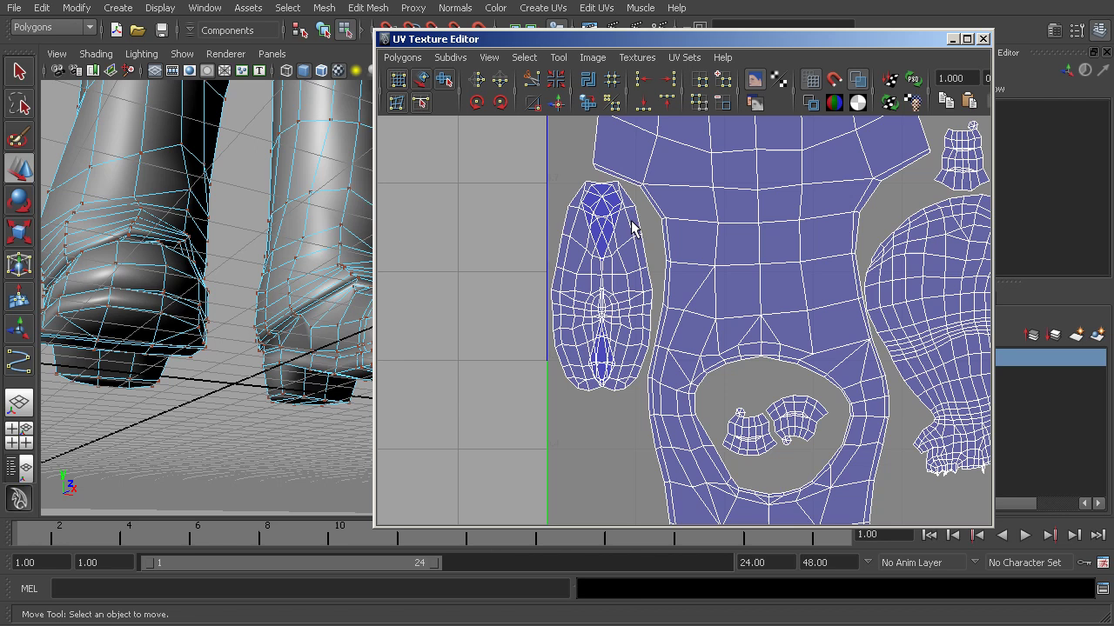
# Move the flipped strip shell below its twin and rotate it to follow the torso shell's edge.
pyautogui.keyDown('alt'); pyautogui.moveTo(629, 226); pyautogui.dragTo(802, 354, button='right'); pyautogui.keyUp('alt')
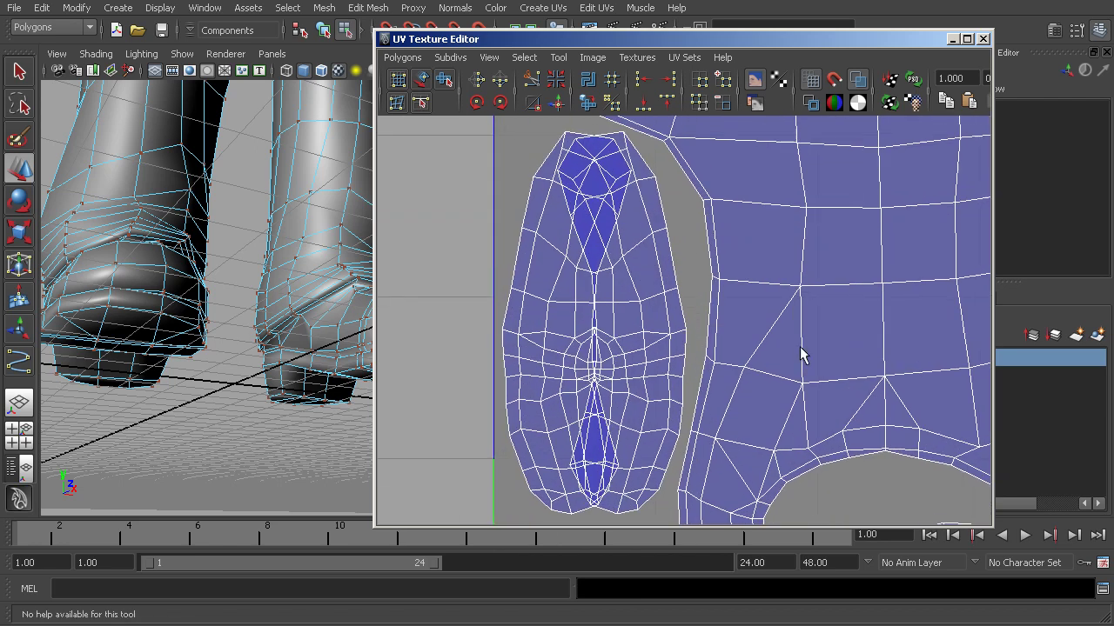
pyautogui.click(541, 230)
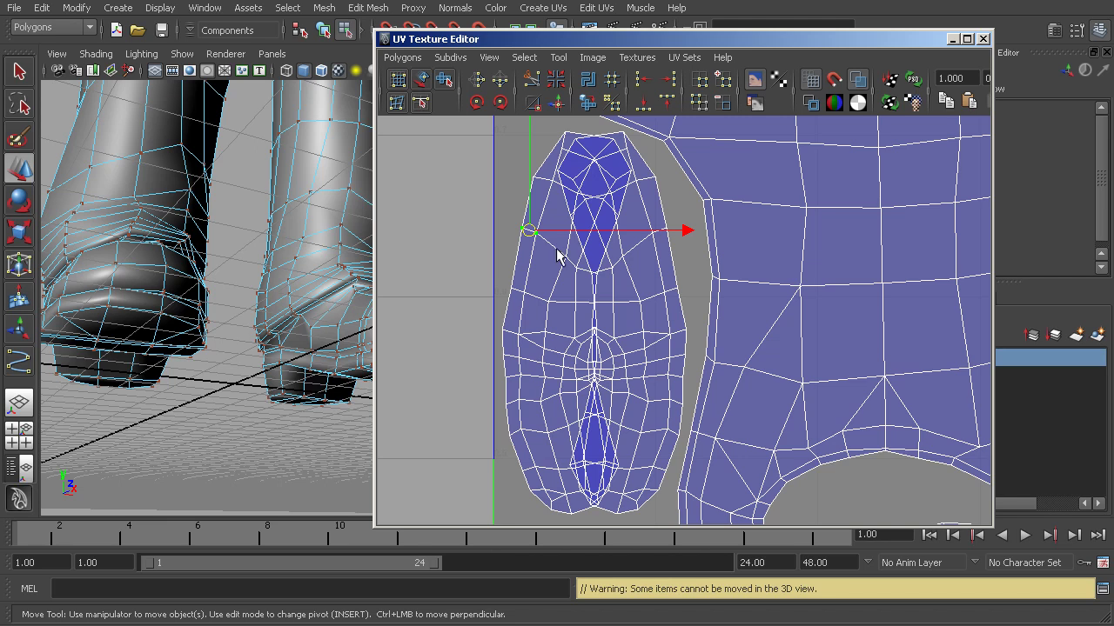
pyautogui.keyDown('ctrl'); pyautogui.moveTo(522, 252); pyautogui.dragTo(581, 238, button='right'); pyautogui.keyUp('ctrl')
pyautogui.keyDown('alt'); pyautogui.moveTo(693, 350); pyautogui.dragTo(576, 297, button='right'); pyautogui.keyUp('alt')
pyautogui.moveTo(604, 319); pyautogui.dragTo(614, 475)
pyautogui.keyDown('alt'); pyautogui.moveTo(652, 452); pyautogui.dragTo(630, 228, button='middle'); pyautogui.keyUp('alt')
pyautogui.moveTo(604, 249); pyautogui.dragTo(597, 368)
pyautogui.press('e')
pyautogui.moveTo(729, 275); pyautogui.dragTo(690, 240)
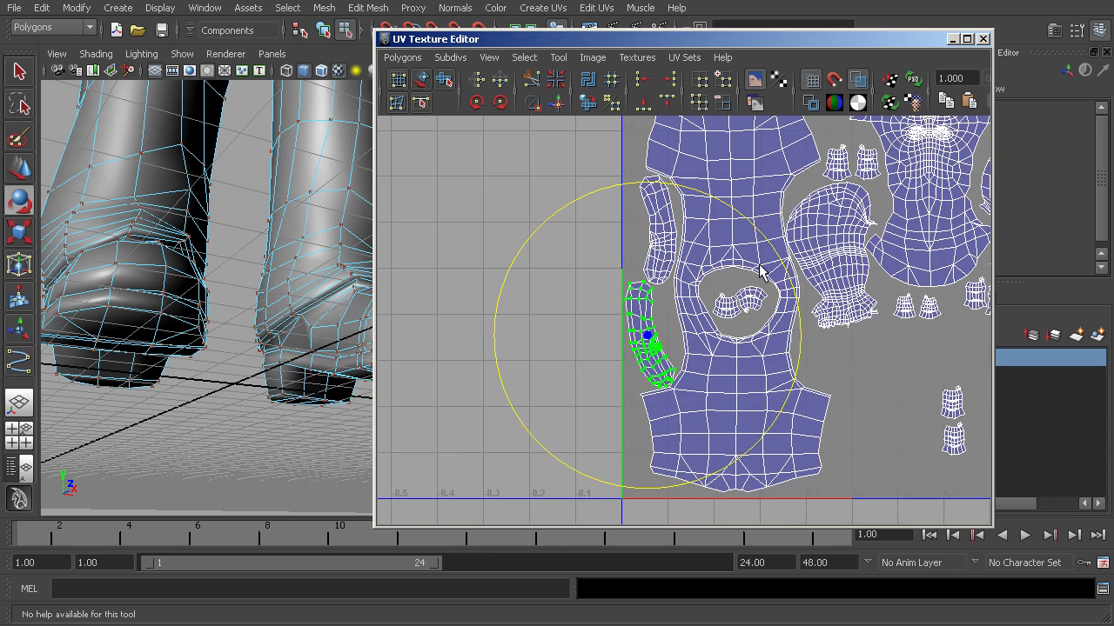
pyautogui.keyDown('alt'); pyautogui.moveTo(759, 271); pyautogui.dragTo(613, 283, button='middle'); pyautogui.keyUp('alt')
pyautogui.click(808, 370)
# Examine the whole UV layout for remaining gaps, overlaps and misplaced shells around the tile and its disc shells.
pyautogui.keyDown('alt'); pyautogui.moveTo(918, 366); pyautogui.dragTo(807, 371, button='middle'); pyautogui.keyUp('alt')
pyautogui.keyDown('alt'); pyautogui.moveTo(807, 370); pyautogui.dragTo(706, 299, button='right'); pyautogui.keyUp('alt')
pyautogui.keyDown('alt'); pyautogui.moveTo(706, 298); pyautogui.dragTo(619, 346, button='middle'); pyautogui.keyUp('alt')
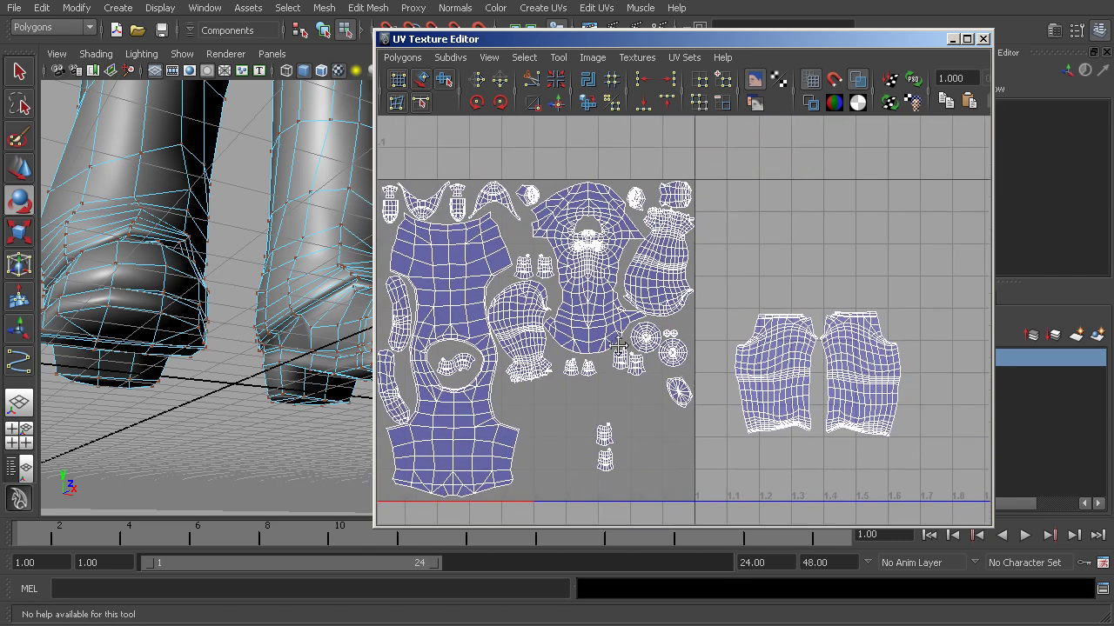
pyautogui.keyDown('alt'); pyautogui.moveTo(529, 375); pyautogui.dragTo(522, 299, button='middle'); pyautogui.keyUp('alt')
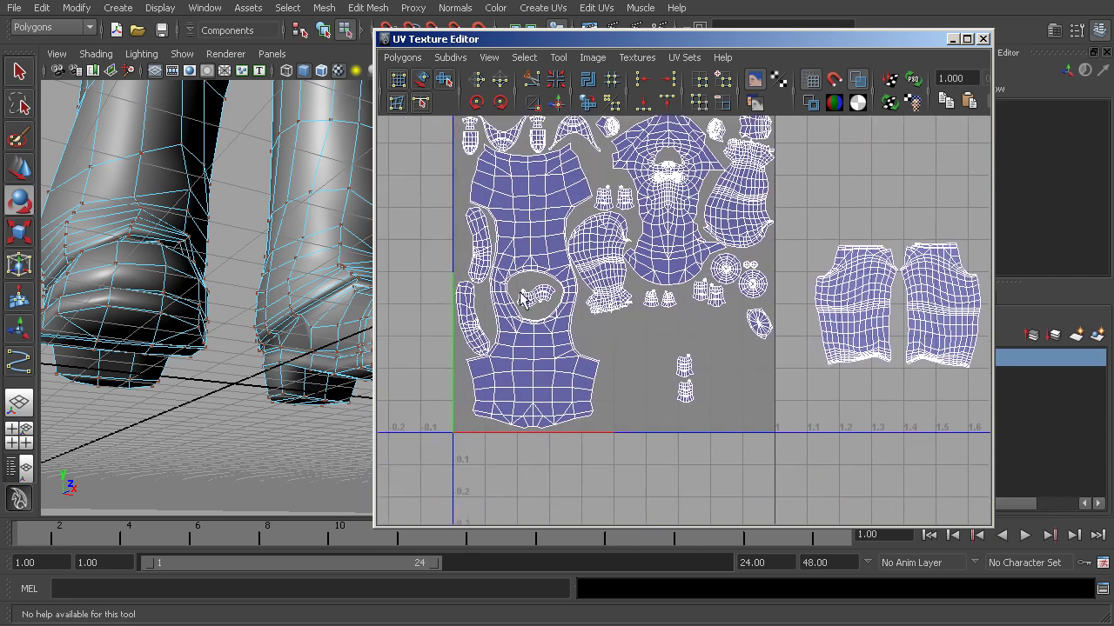
pyautogui.keyDown('alt'); pyautogui.moveTo(694, 283); pyautogui.dragTo(630, 333, button='middle'); pyautogui.keyUp('alt')
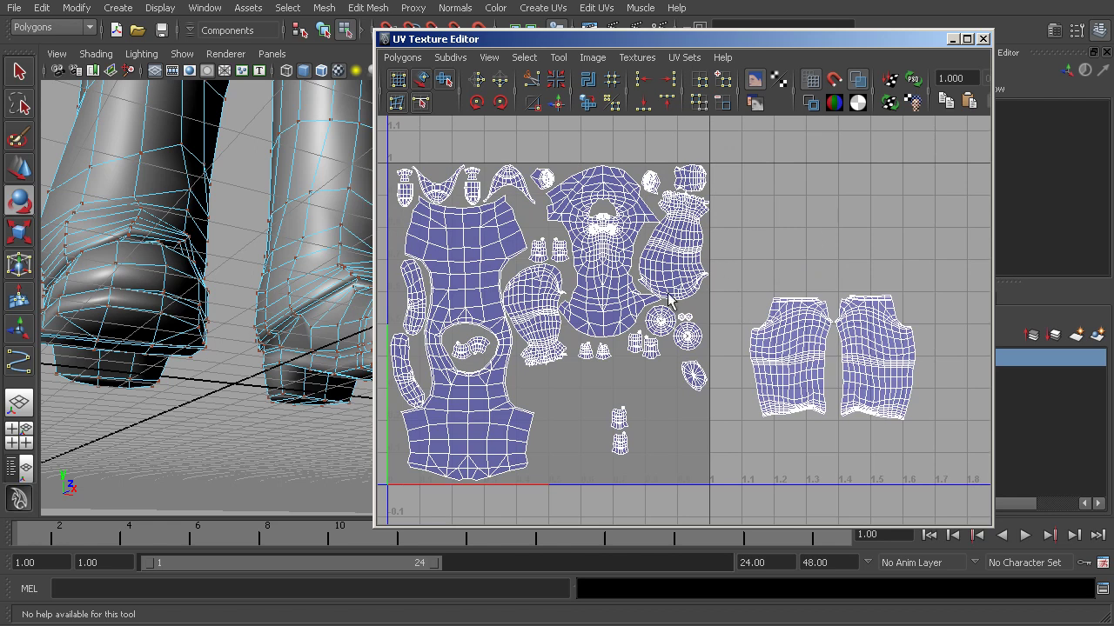
pyautogui.keyDown('alt'); pyautogui.moveTo(669, 301); pyautogui.dragTo(702, 308, button='middle'); pyautogui.keyUp('alt')
pyautogui.keyDown('alt'); pyautogui.moveTo(702, 308); pyautogui.dragTo(996, 402, button='right'); pyautogui.keyUp('alt')
pyautogui.keyDown('alt'); pyautogui.moveTo(816, 334); pyautogui.dragTo(809, 338, button='middle'); pyautogui.keyUp('alt')
pyautogui.keyDown('alt'); pyautogui.moveTo(808, 338); pyautogui.dragTo(965, 374, button='right'); pyautogui.keyUp('alt')
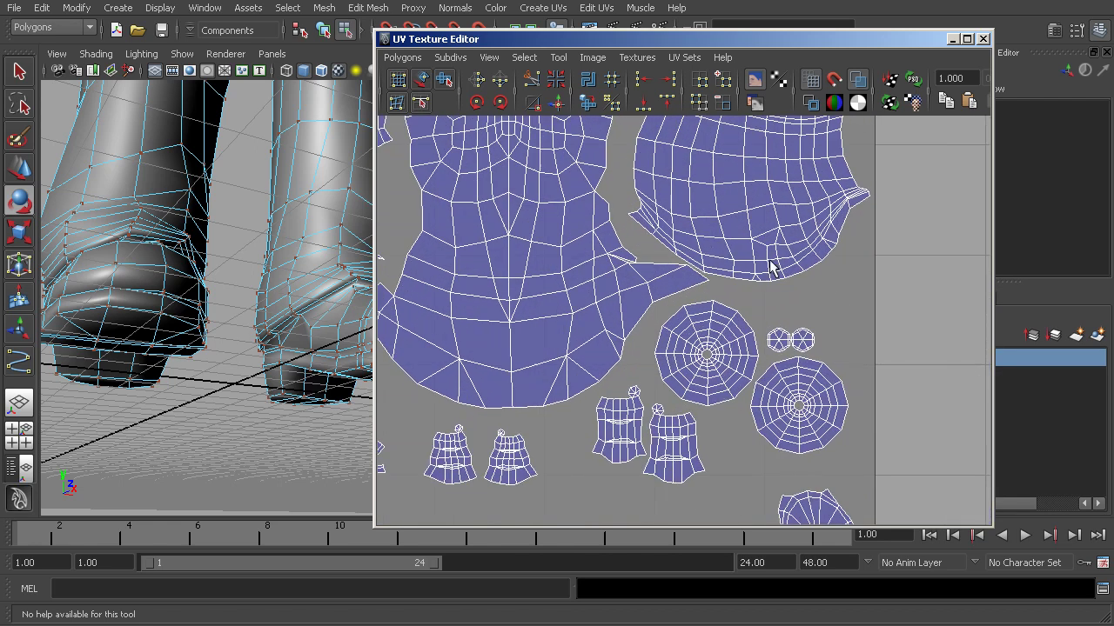
# Select all UVs of the sleeve shell at the tile's edge above the discs and nudge it slightly down.
pyautogui.keyDown('alt'); pyautogui.moveTo(769, 260); pyautogui.dragTo(775, 363, button='middle'); pyautogui.keyUp('alt')
pyautogui.moveTo(772, 291); pyautogui.dragTo(714, 315)
pyautogui.keyDown('ctrl'); pyautogui.moveTo(756, 285); pyautogui.dragTo(804, 266, button='right'); pyautogui.keyUp('ctrl')
pyautogui.press('w')
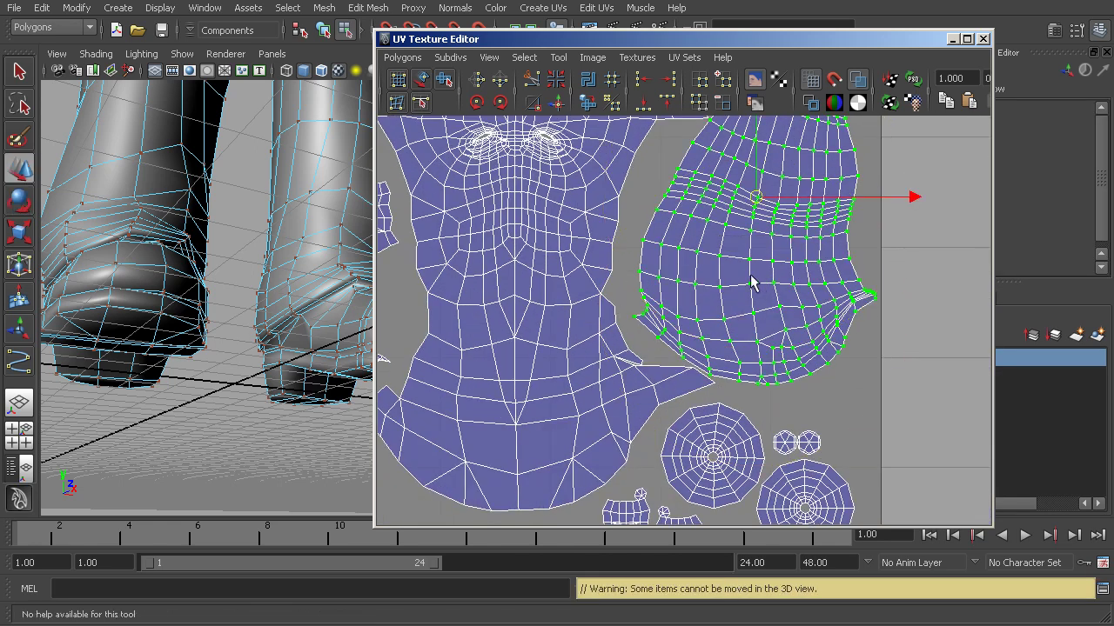
pyautogui.moveTo(756, 195); pyautogui.dragTo(757, 198)
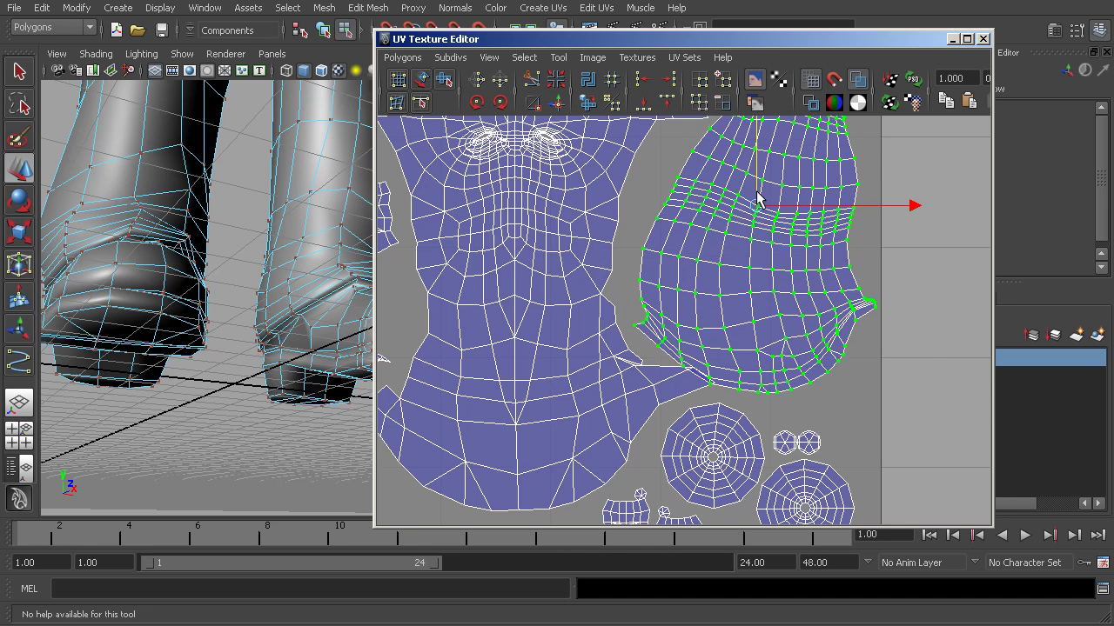
pyautogui.click(889, 277)
# Check the sleeve shell's edge against the pointed corner of the central shell and undo the sleeve move.
pyautogui.keyDown('alt'); pyautogui.moveTo(837, 333); pyautogui.dragTo(835, 257, button='middle'); pyautogui.keyUp('alt')
pyautogui.keyDown('alt'); pyautogui.moveTo(857, 294); pyautogui.dragTo(1012, 369, button='right'); pyautogui.keyUp('alt')
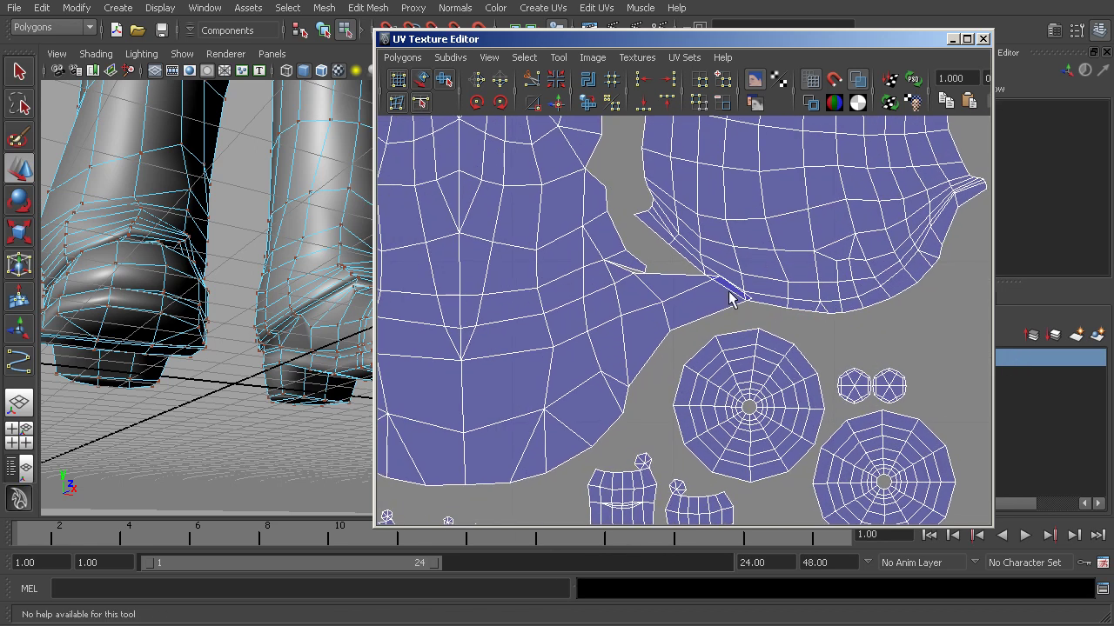
pyautogui.keyDown('alt'); pyautogui.moveTo(776, 290); pyautogui.dragTo(655, 257, button='right'); pyautogui.keyUp('alt')
pyautogui.keyDown('alt'); pyautogui.moveTo(736, 296); pyautogui.dragTo(737, 391, button='middle'); pyautogui.keyUp('alt')
pyautogui.keyDown('alt'); pyautogui.moveTo(837, 290); pyautogui.dragTo(821, 397, button='middle'); pyautogui.keyUp('alt')
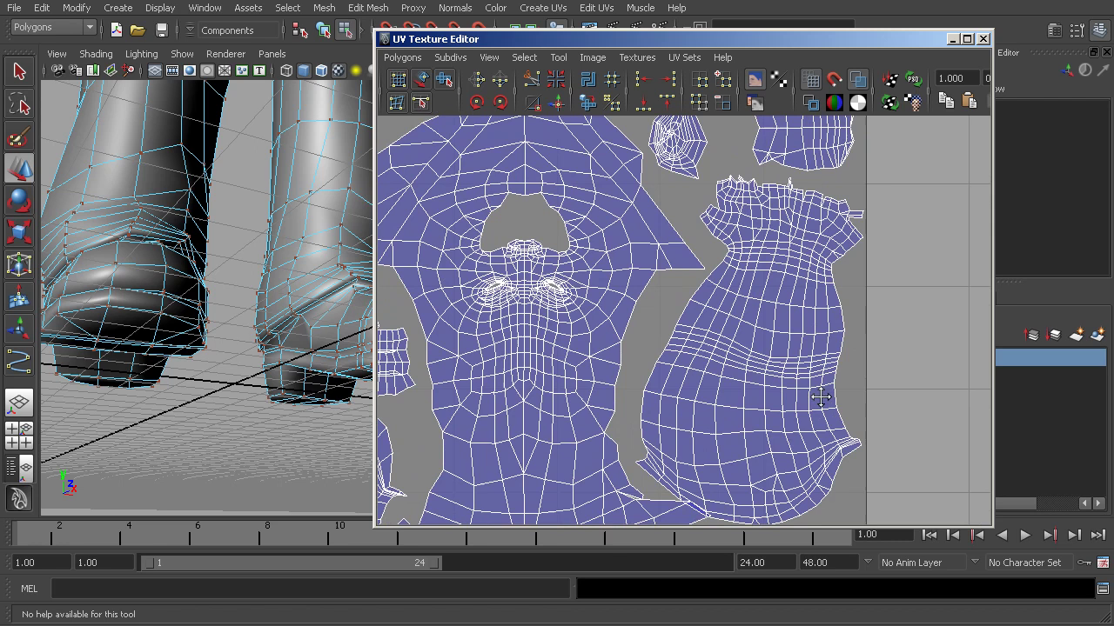
pyautogui.keyDown('alt'); pyautogui.moveTo(820, 397); pyautogui.dragTo(770, 374, button='right'); pyautogui.keyUp('alt')
pyautogui.hotkey('ctrl', 'z')
pyautogui.hotkey('ctrl', 'z')
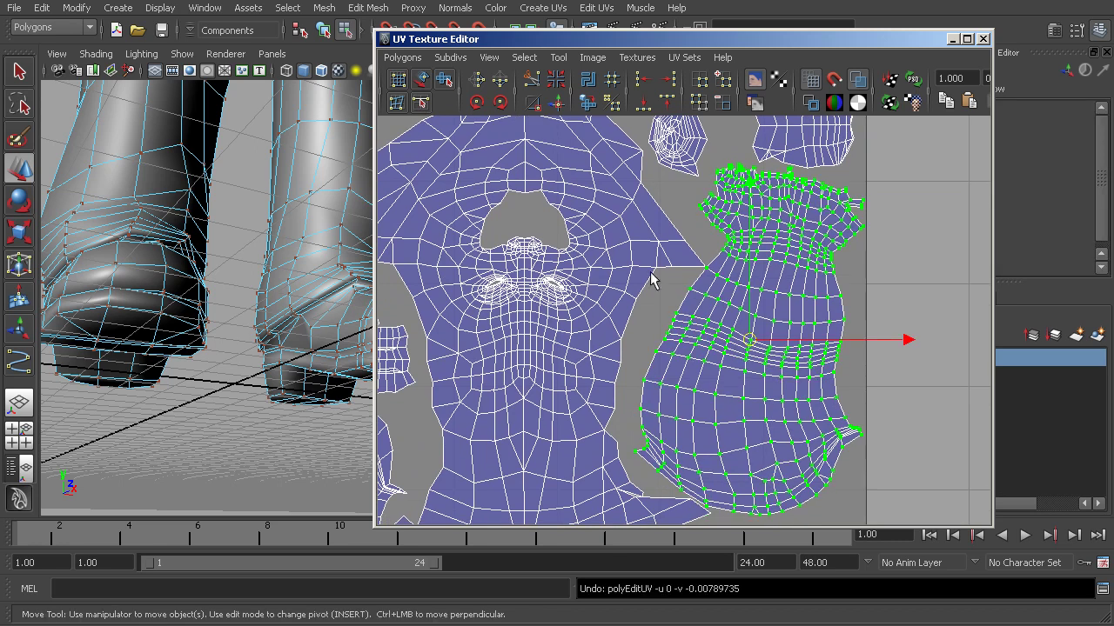
# Review how the shells fill the 0–1 tile and how much space is left for the trouser-leg shells outside it.
pyautogui.moveTo(708, 302)
pyautogui.keyDown('alt'); pyautogui.mouseDown(button='middle')
pyautogui.moveTo(757, 261)
pyautogui.moveTo(716, 317)
pyautogui.mouseUp(button='middle'); pyautogui.keyUp('alt')
pyautogui.keyDown('alt'); pyautogui.moveTo(755, 353); pyautogui.dragTo(674, 340, button='right'); pyautogui.keyUp('alt')
pyautogui.keyDown('alt'); pyautogui.moveTo(697, 399); pyautogui.dragTo(749, 304, button='middle'); pyautogui.keyUp('alt')
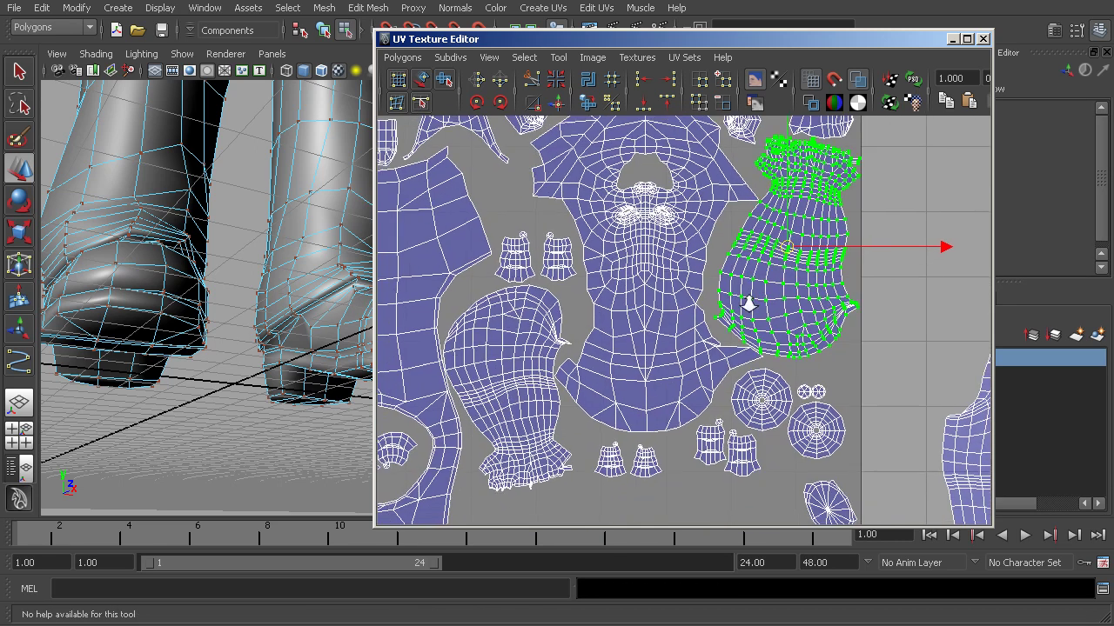
pyautogui.keyDown('alt'); pyautogui.moveTo(749, 304); pyautogui.dragTo(729, 334, button='right'); pyautogui.keyUp('alt')
pyautogui.keyDown('alt'); pyautogui.moveTo(737, 333); pyautogui.dragTo(833, 273, button='middle'); pyautogui.keyUp('alt')
pyautogui.keyDown('alt'); pyautogui.moveTo(844, 301); pyautogui.dragTo(693, 285, button='right'); pyautogui.keyUp('alt')
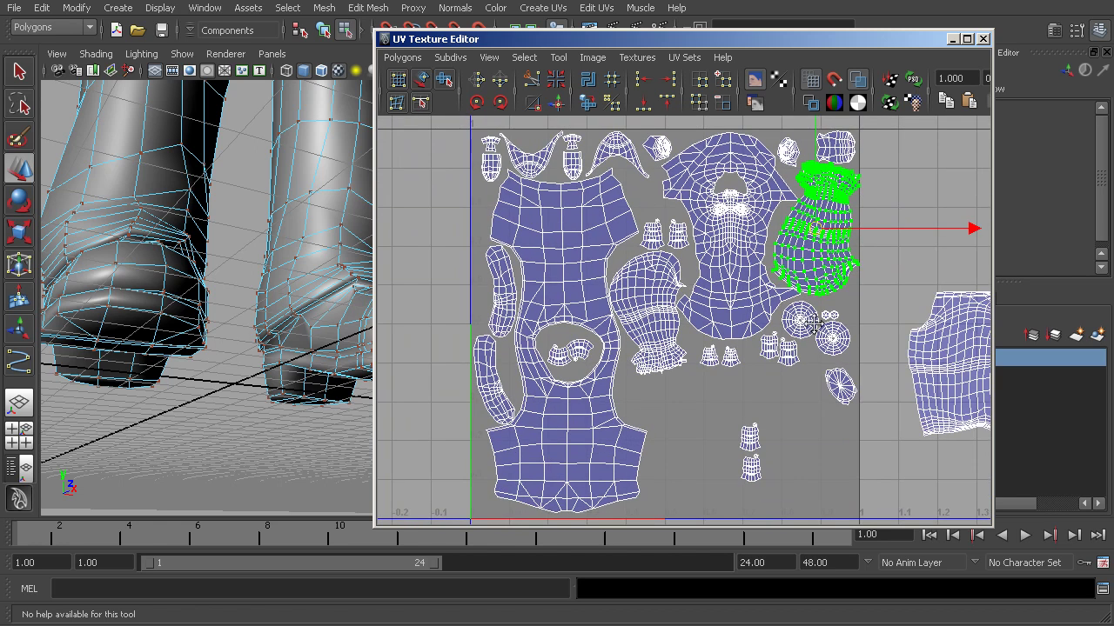
pyautogui.keyDown('alt'); pyautogui.moveTo(813, 324); pyautogui.dragTo(758, 290, button='middle'); pyautogui.keyUp('alt')
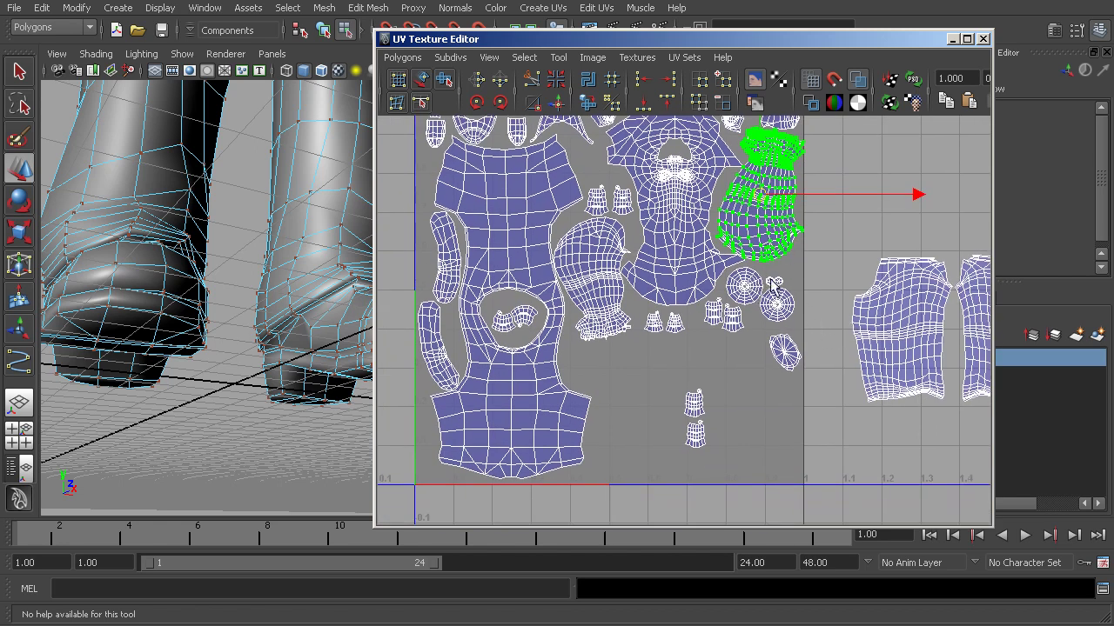
pyautogui.keyDown('alt'); pyautogui.moveTo(780, 287); pyautogui.dragTo(600, 301, button='middle'); pyautogui.keyUp('alt')
pyautogui.keyDown('alt'); pyautogui.moveTo(768, 311); pyautogui.dragTo(655, 305, button='right'); pyautogui.keyUp('alt')
pyautogui.keyDown('alt'); pyautogui.moveTo(655, 304); pyautogui.dragTo(676, 272, button='middle'); pyautogui.keyUp('alt')
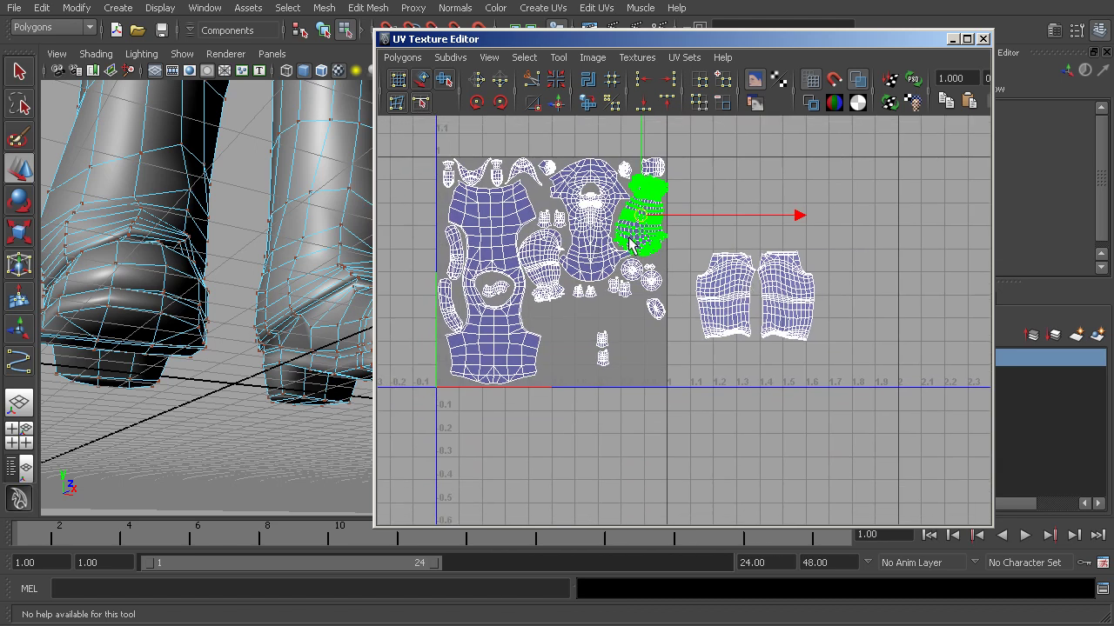
# Select both trouser-leg shells outside the tile and inspect the matching area on the character's lower legs and shoes.
pyautogui.moveTo(857, 185); pyautogui.dragTo(693, 390)
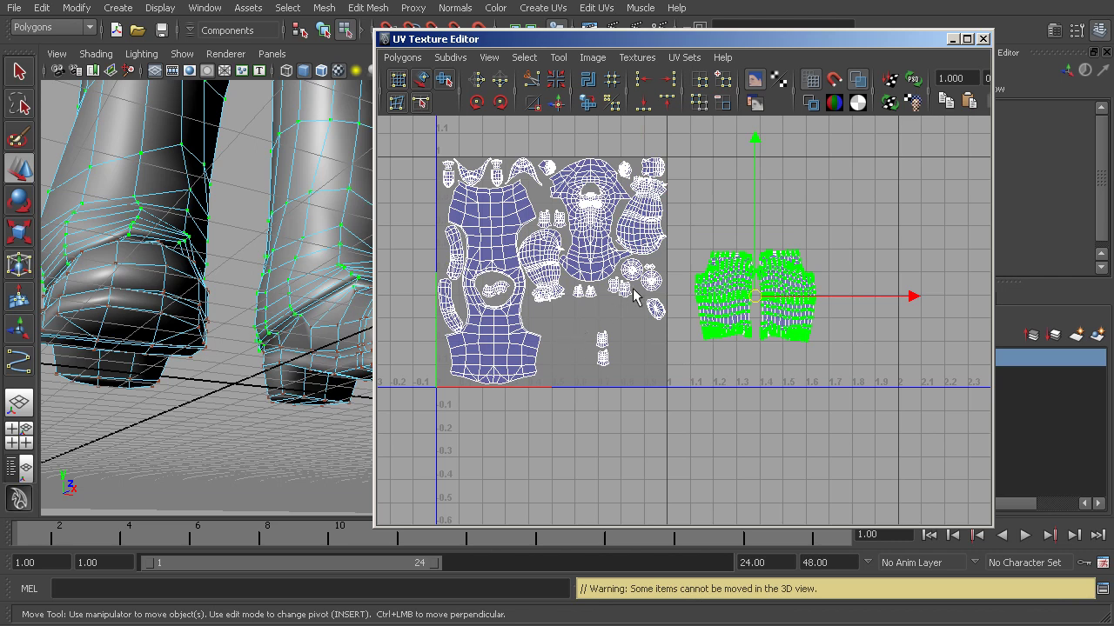
pyautogui.keyDown('alt'); pyautogui.moveTo(633, 290); pyautogui.dragTo(694, 330, button='middle'); pyautogui.keyUp('alt')
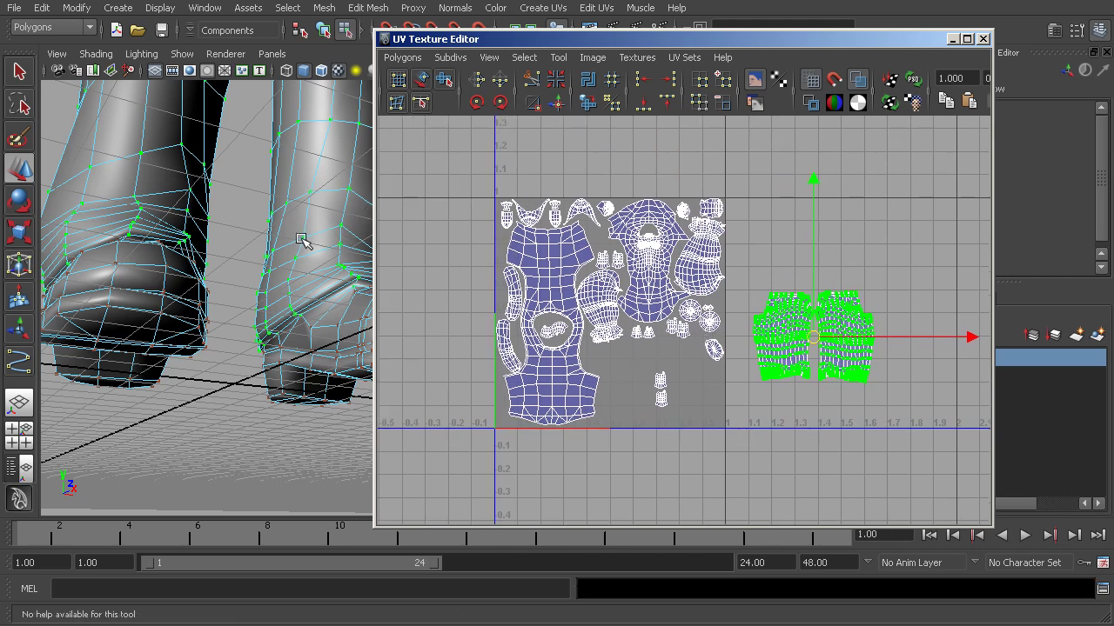
pyautogui.keyDown('alt'); pyautogui.moveTo(335, 247); pyautogui.dragTo(327, 261, button='middle'); pyautogui.keyUp('alt')
pyautogui.keyDown('alt'); pyautogui.moveTo(327, 261); pyautogui.dragTo(273, 316, button='right'); pyautogui.keyUp('alt')
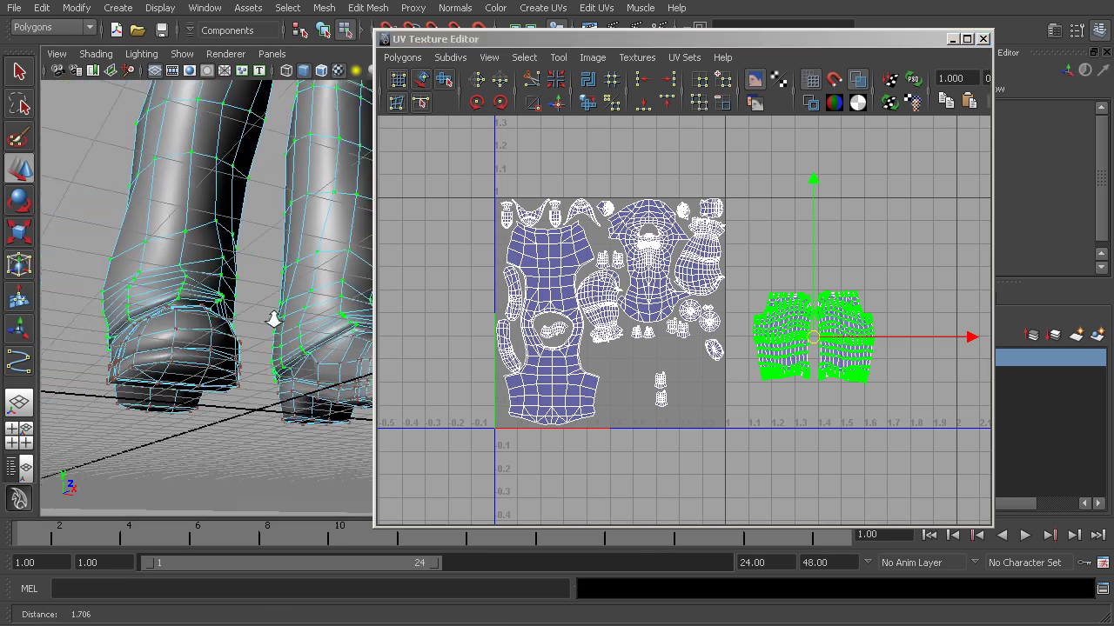
pyautogui.keyDown('alt'); pyautogui.moveTo(273, 316); pyautogui.dragTo(300, 311); pyautogui.keyUp('alt')
pyautogui.keyDown('alt'); pyautogui.moveTo(301, 311); pyautogui.dragTo(275, 324, button='middle'); pyautogui.keyUp('alt')
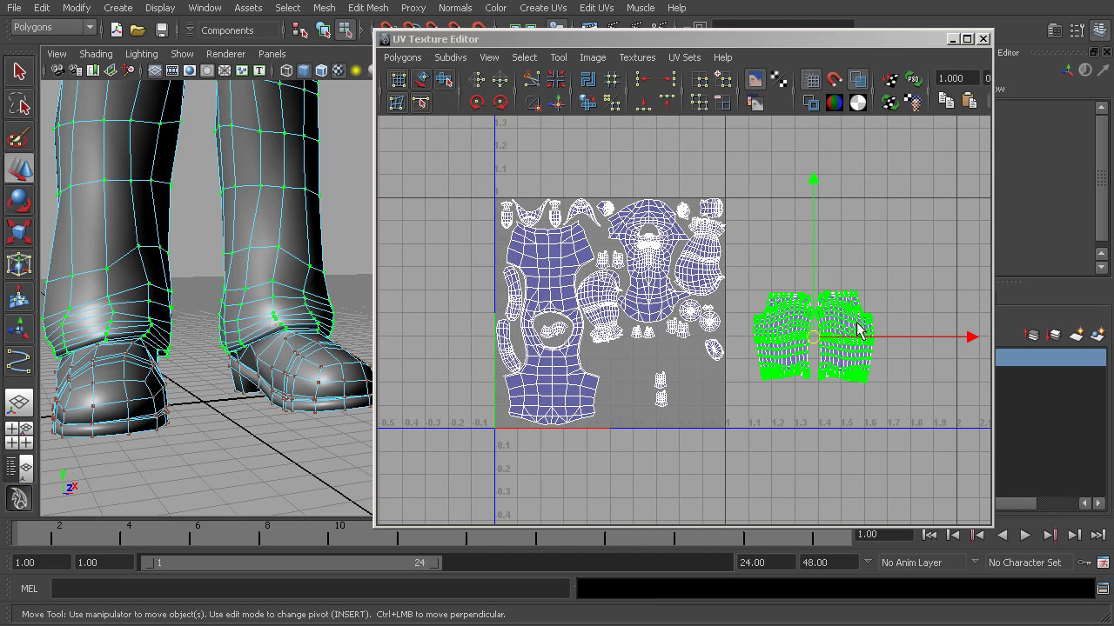
# Compare the shells inside the tile and move the two selected trouser-leg shells below it.
pyautogui.keyDown('alt'); pyautogui.moveTo(665, 308); pyautogui.dragTo(845, 318, button='right'); pyautogui.keyUp('alt')
pyautogui.keyDown('alt'); pyautogui.moveTo(602, 244); pyautogui.dragTo(670, 368, button='middle'); pyautogui.keyUp('alt')
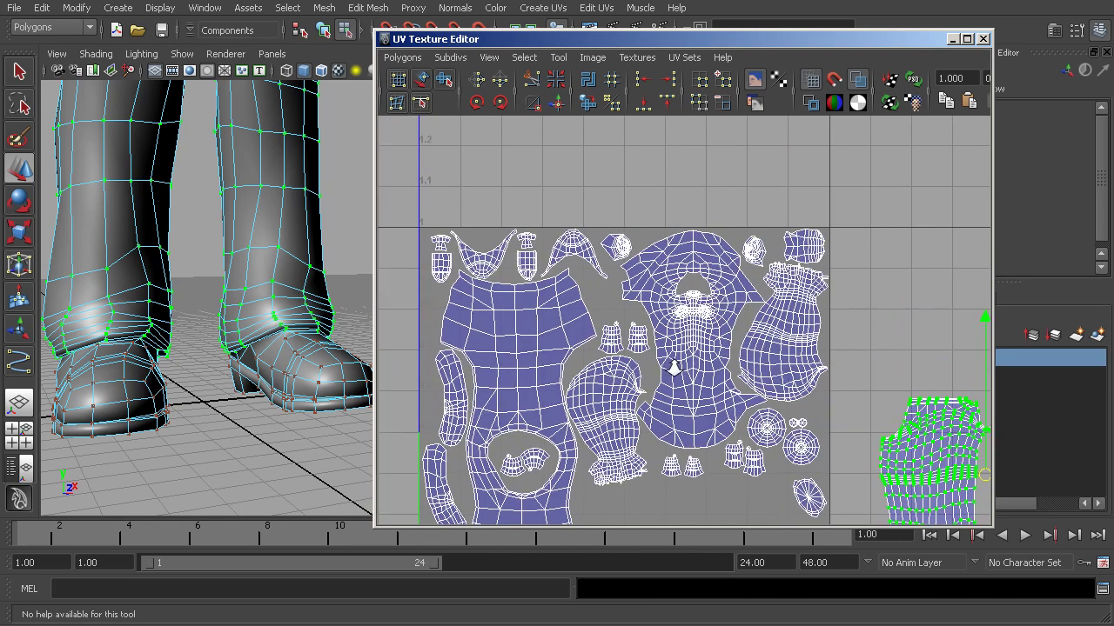
pyautogui.keyDown('alt'); pyautogui.moveTo(670, 368); pyautogui.dragTo(938, 390, button='right'); pyautogui.keyUp('alt')
pyautogui.keyDown('alt'); pyautogui.moveTo(692, 276); pyautogui.dragTo(733, 328, button='middle'); pyautogui.keyUp('alt')
pyautogui.keyDown('alt'); pyautogui.moveTo(626, 276); pyautogui.dragTo(752, 273, button='middle'); pyautogui.keyUp('alt')
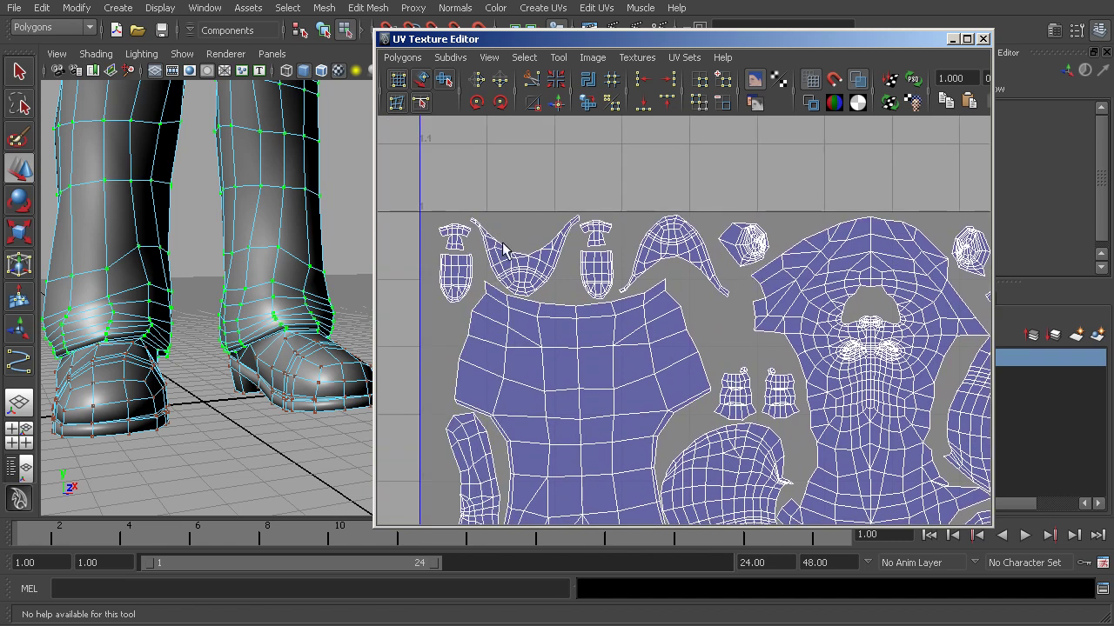
pyautogui.keyDown('alt'); pyautogui.moveTo(901, 323); pyautogui.dragTo(732, 277, button='middle'); pyautogui.keyUp('alt')
pyautogui.keyDown('alt'); pyautogui.moveTo(733, 276); pyautogui.dragTo(828, 289, button='right'); pyautogui.keyUp('alt')
pyautogui.scroll(1, 687, 278)
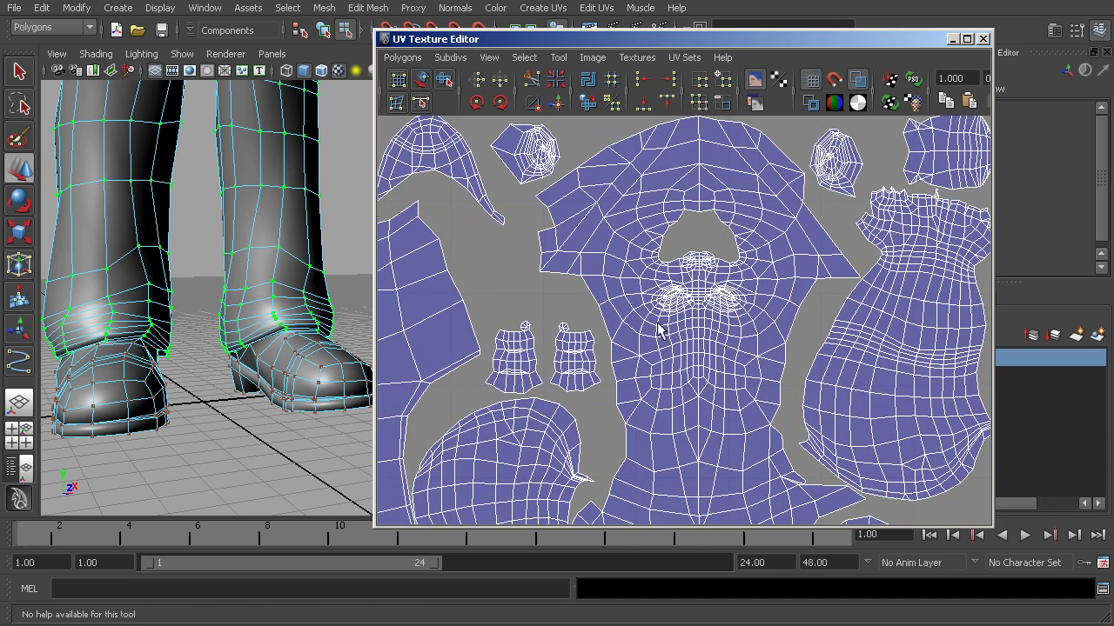
pyautogui.scroll(-6, 815, 313)
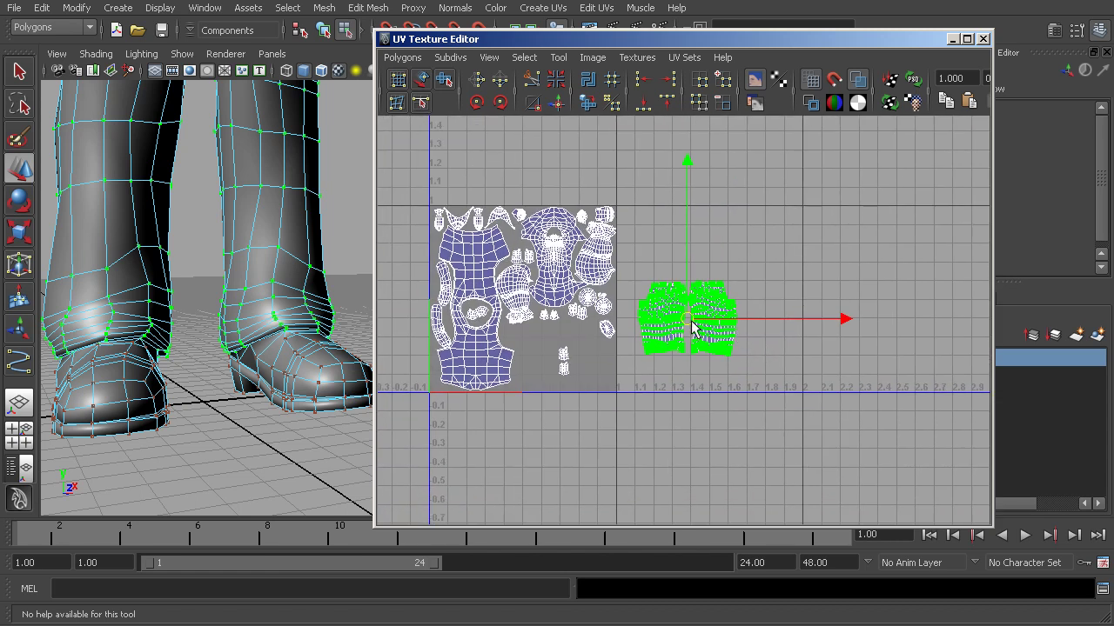
pyautogui.moveTo(691, 320); pyautogui.dragTo(550, 456)
# Select the whole central shell with the arched opening, move it right of the tile, and scale it up to nearly the tile's height.
pyautogui.click(561, 235)
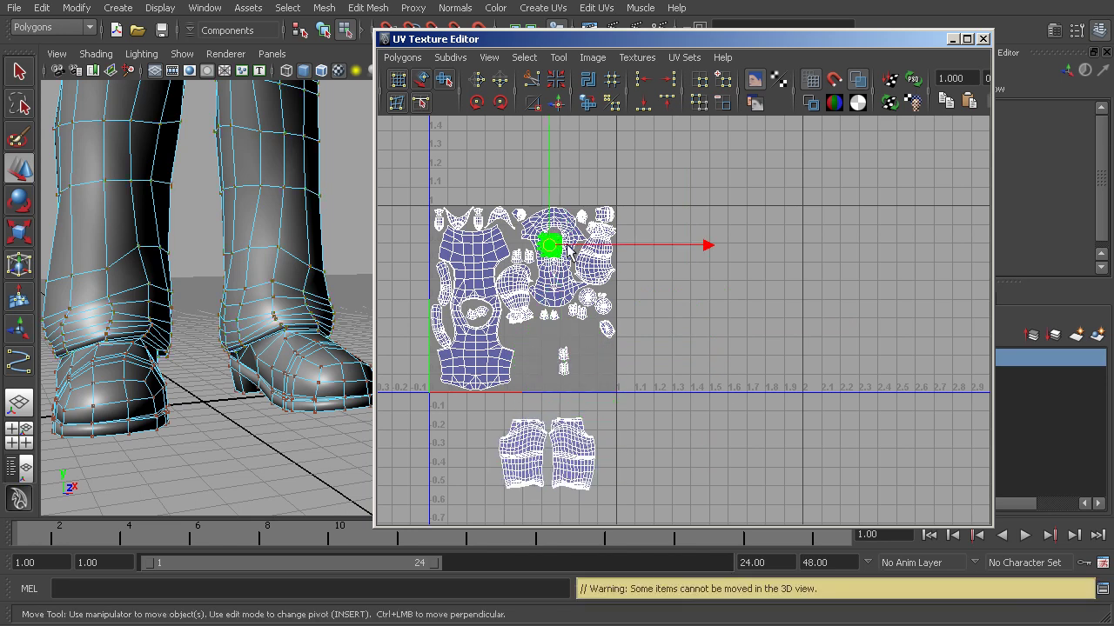
pyautogui.keyDown('shift'); pyautogui.click(555, 254); pyautogui.keyUp('shift')
pyautogui.moveTo(557, 250); pyautogui.dragTo(813, 316)
pyautogui.press('r')
pyautogui.press('w')
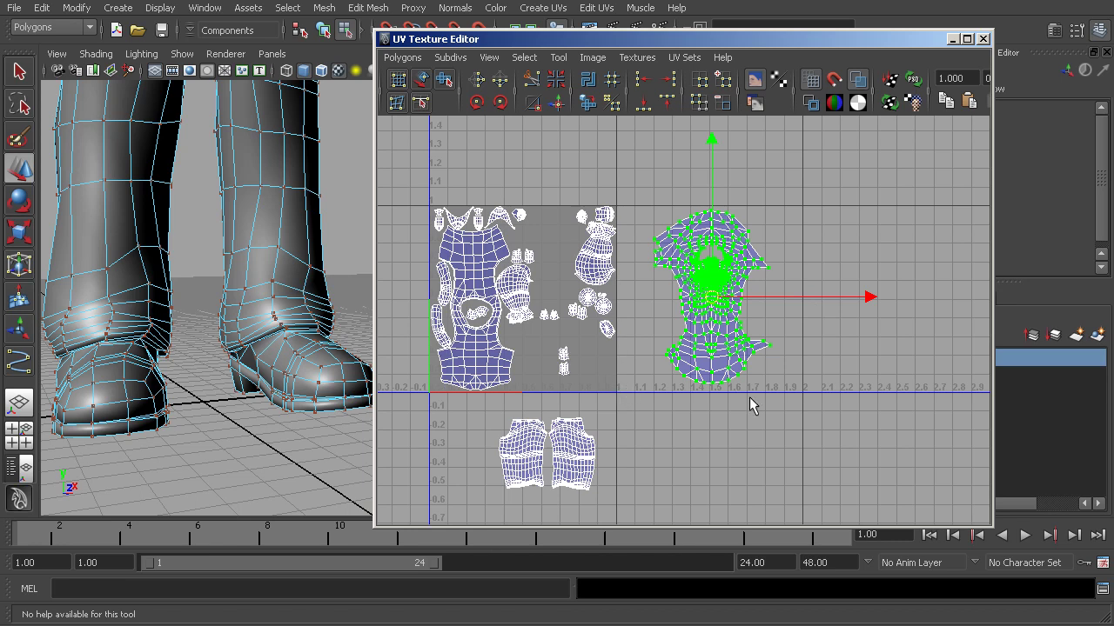
# Select the whole shell with the round hole and move it out of the 0–1 tile into the third tile (U 2–3).
pyautogui.keyDown('alt'); pyautogui.moveTo(730, 275); pyautogui.dragTo(748, 255, button='middle'); pyautogui.keyUp('alt')
pyautogui.keyDown('alt'); pyautogui.moveTo(805, 303); pyautogui.dragTo(786, 304, button='right'); pyautogui.keyUp('alt')
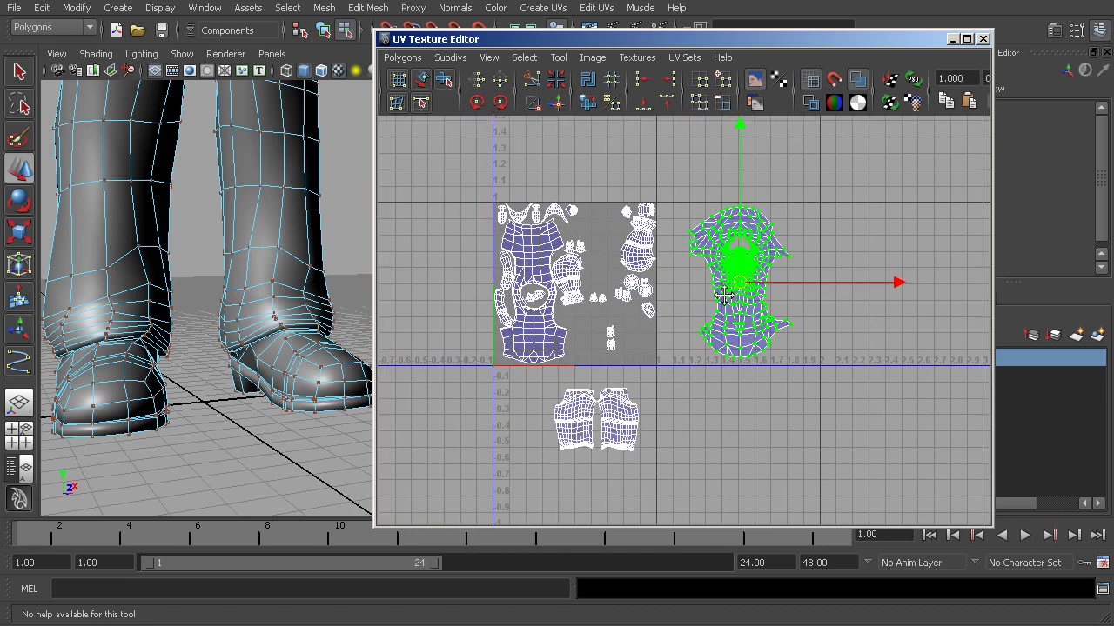
pyautogui.keyDown('alt'); pyautogui.moveTo(786, 305); pyautogui.dragTo(768, 311, button='middle'); pyautogui.keyUp('alt')
pyautogui.keyDown('alt'); pyautogui.moveTo(768, 311); pyautogui.dragTo(850, 321, button='right'); pyautogui.keyUp('alt')
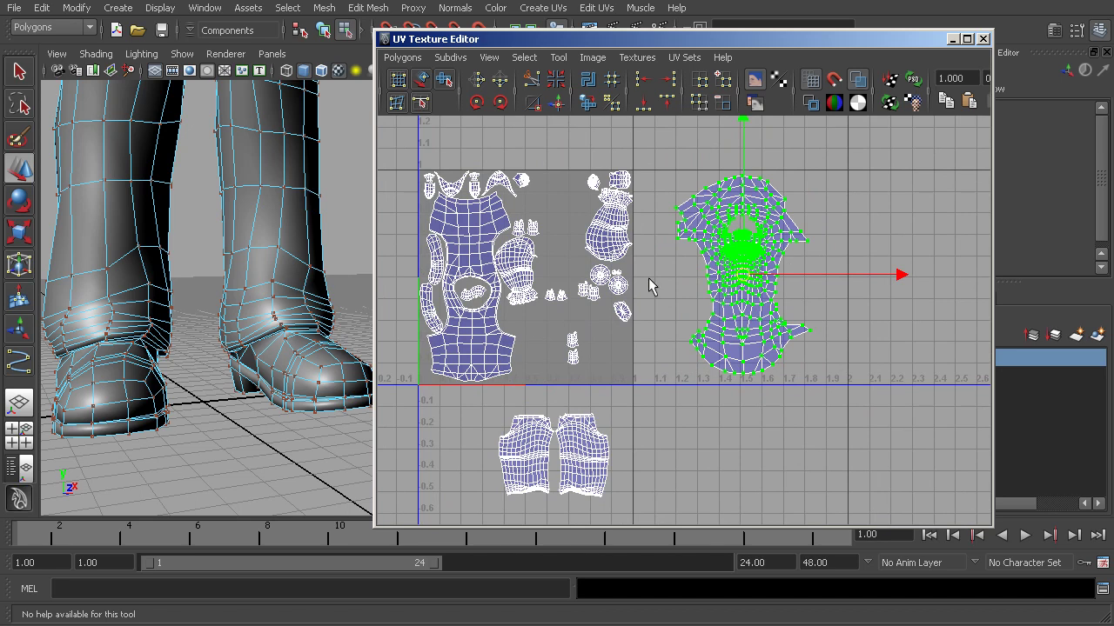
pyautogui.keyDown('alt'); pyautogui.moveTo(592, 321); pyautogui.dragTo(616, 257, button='middle'); pyautogui.keyUp('alt')
pyautogui.moveTo(554, 259); pyautogui.dragTo(520, 281)
pyautogui.keyDown('ctrl'); pyautogui.rightClick(537, 274); pyautogui.keyUp('ctrl')
pyautogui.keyDown('ctrl'); pyautogui.moveTo(537, 275); pyautogui.dragTo(603, 253, button='right'); pyautogui.keyUp('ctrl')
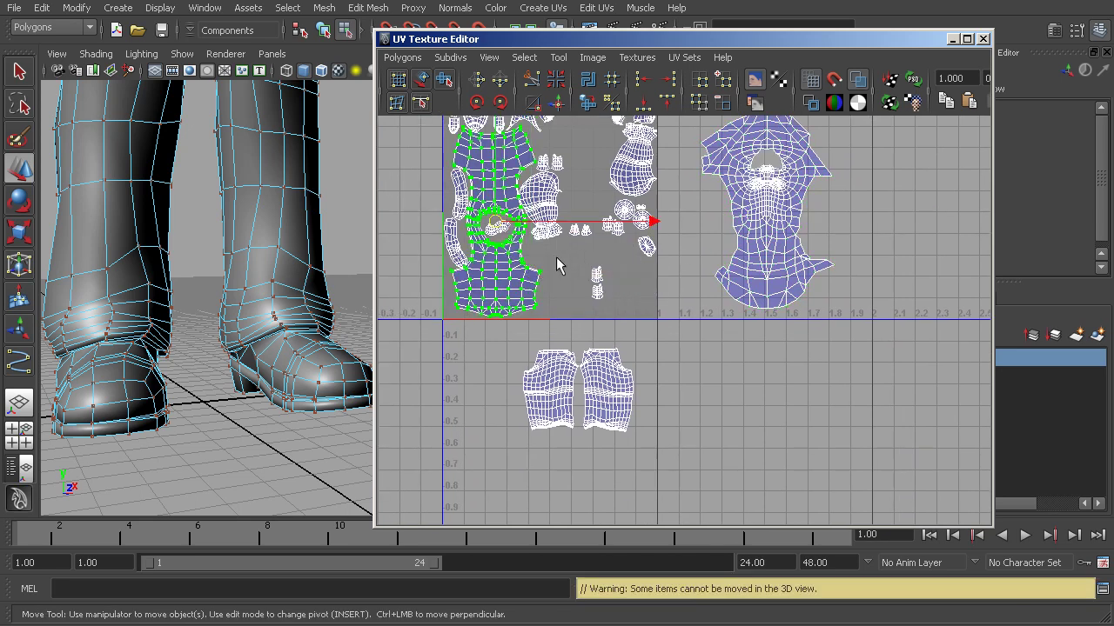
pyautogui.scroll(-4, 609, 261)
pyautogui.moveTo(647, 246); pyautogui.dragTo(997, 246)
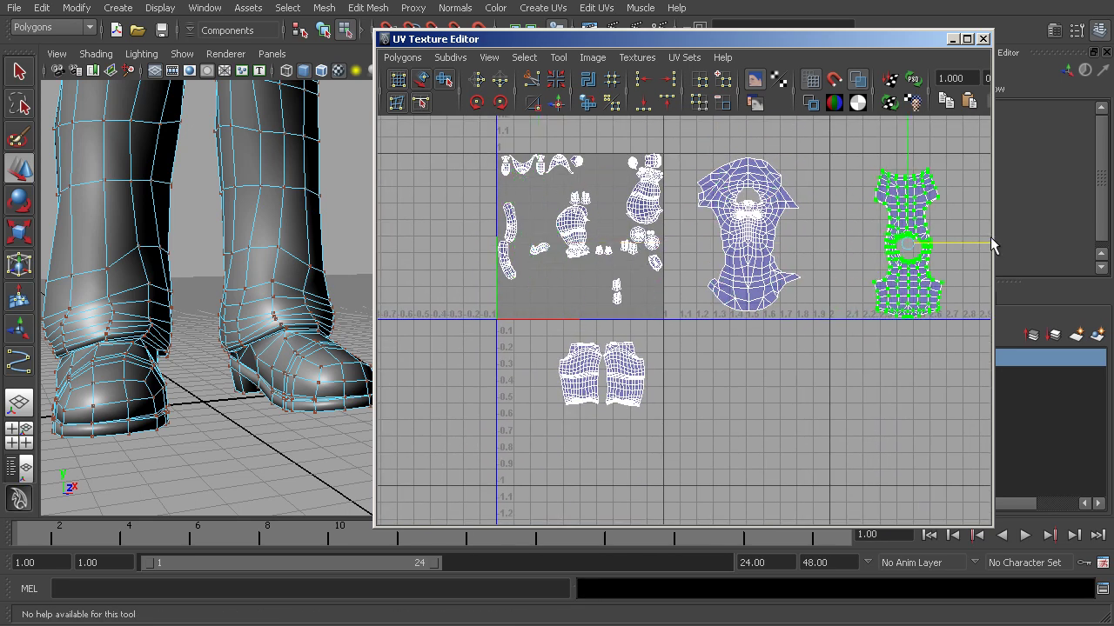
# Rotate the shell with the round hole to a diagonal and scale it up slightly to span the third tile's height.
pyautogui.keyDown('alt'); pyautogui.moveTo(996, 245); pyautogui.dragTo(884, 256, button='middle'); pyautogui.keyUp('alt')
pyautogui.press('e')
pyautogui.moveTo(946, 194); pyautogui.dragTo(912, 295)
pyautogui.press('r')
pyautogui.moveTo(808, 245)
pyautogui.mouseDown()
pyautogui.moveTo(828, 240)
pyautogui.moveTo(819, 251)
pyautogui.moveTo(800, 246)
pyautogui.moveTo(822, 239)
pyautogui.mouseUp()
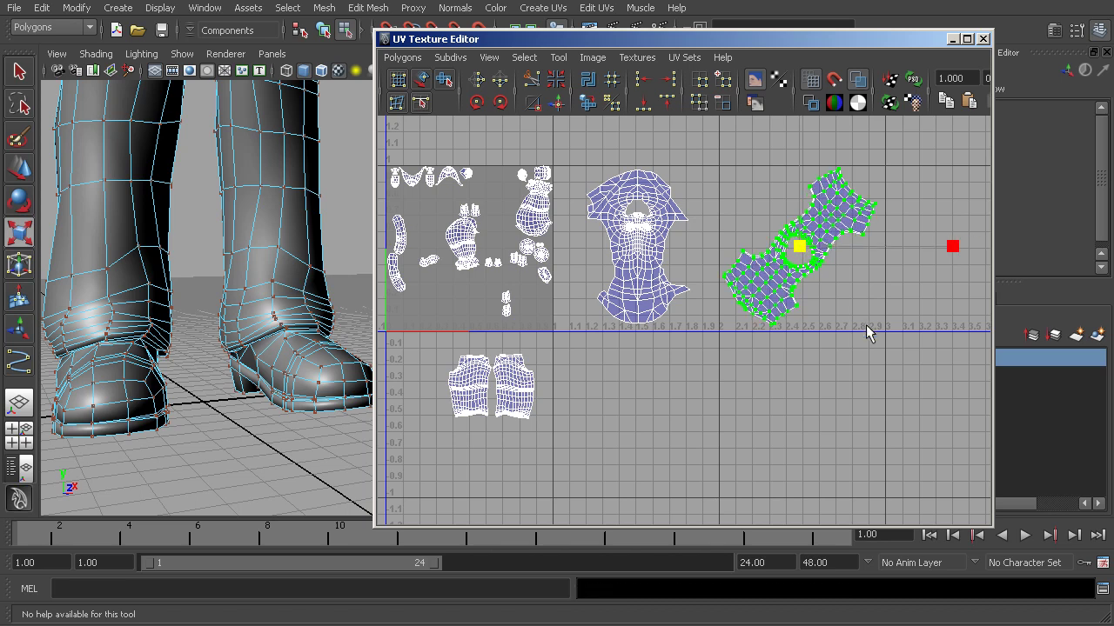
pyautogui.click(866, 327)
# Compare how the arched-opening shell and the diagonal shell fill their tiles beside the 0–1 tile.
pyautogui.keyDown('alt'); pyautogui.moveTo(841, 319); pyautogui.dragTo(774, 307, button='right'); pyautogui.keyUp('alt')
pyautogui.keyDown('alt'); pyautogui.moveTo(775, 307); pyautogui.dragTo(711, 291, button='middle'); pyautogui.keyUp('alt')
pyautogui.keyDown('alt'); pyautogui.moveTo(710, 292); pyautogui.dragTo(654, 298, button='right'); pyautogui.keyUp('alt')
pyautogui.keyDown('alt'); pyautogui.moveTo(654, 297); pyautogui.dragTo(772, 281, button='middle'); pyautogui.keyUp('alt')
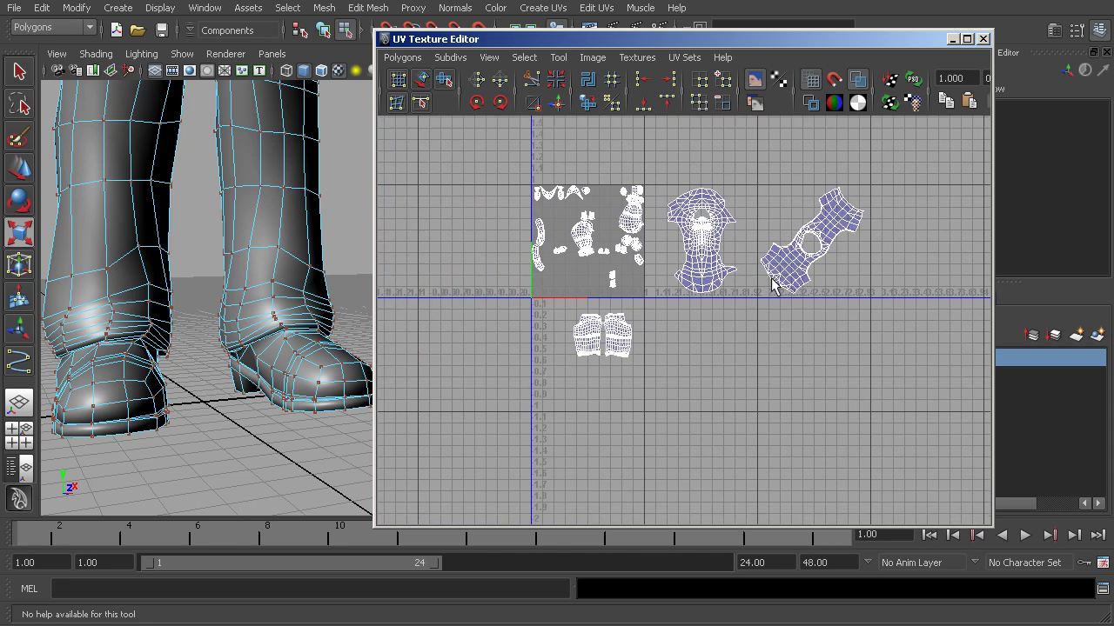
pyautogui.keyDown('alt'); pyautogui.moveTo(842, 266); pyautogui.dragTo(752, 296, button='middle'); pyautogui.keyUp('alt')
pyautogui.keyDown('alt'); pyautogui.moveTo(752, 297); pyautogui.dragTo(898, 350, button='right'); pyautogui.keyUp('alt')
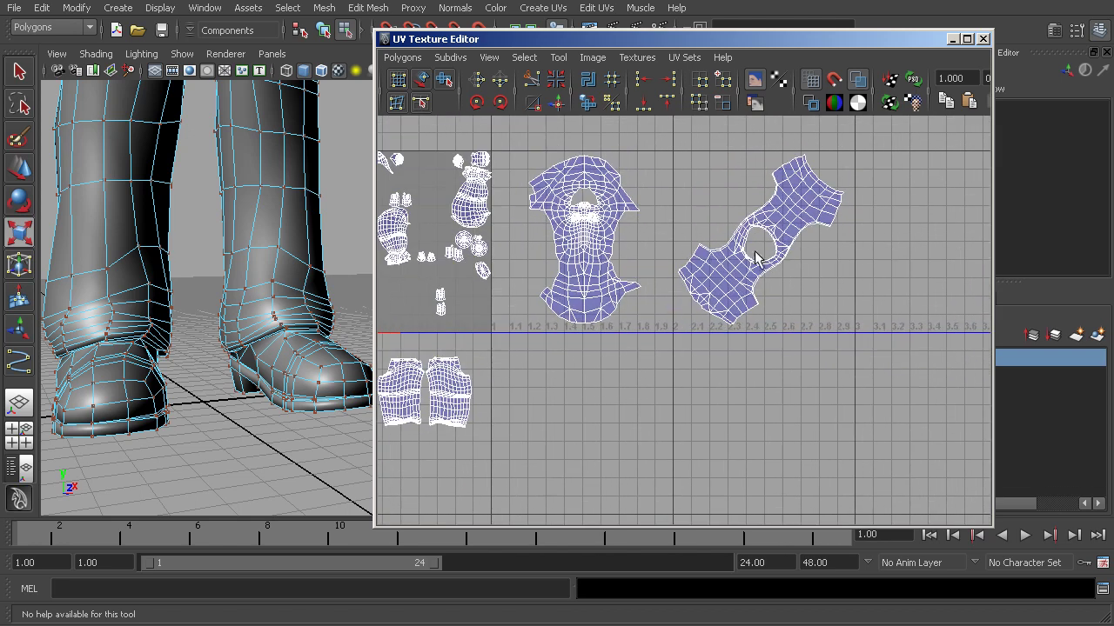
pyautogui.keyDown('alt'); pyautogui.moveTo(755, 258); pyautogui.dragTo(752, 356, button='middle'); pyautogui.keyUp('alt')
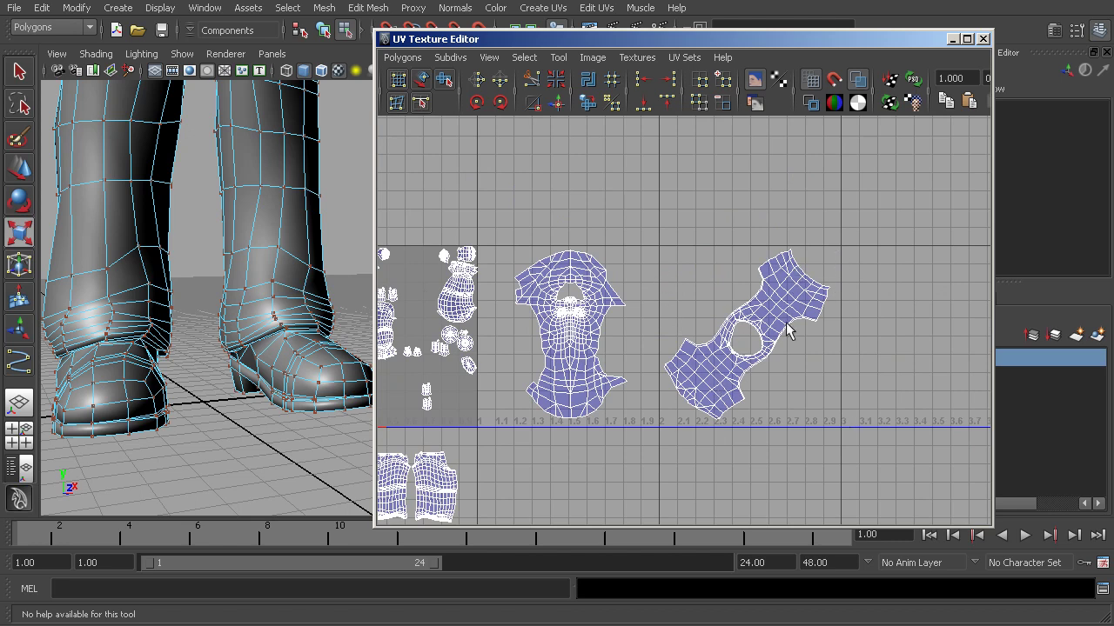
pyautogui.keyDown('alt'); pyautogui.moveTo(671, 331); pyautogui.dragTo(788, 273, button='middle'); pyautogui.keyUp('alt')
pyautogui.keyDown('alt'); pyautogui.moveTo(790, 271); pyautogui.dragTo(646, 226, button='right'); pyautogui.keyUp('alt')
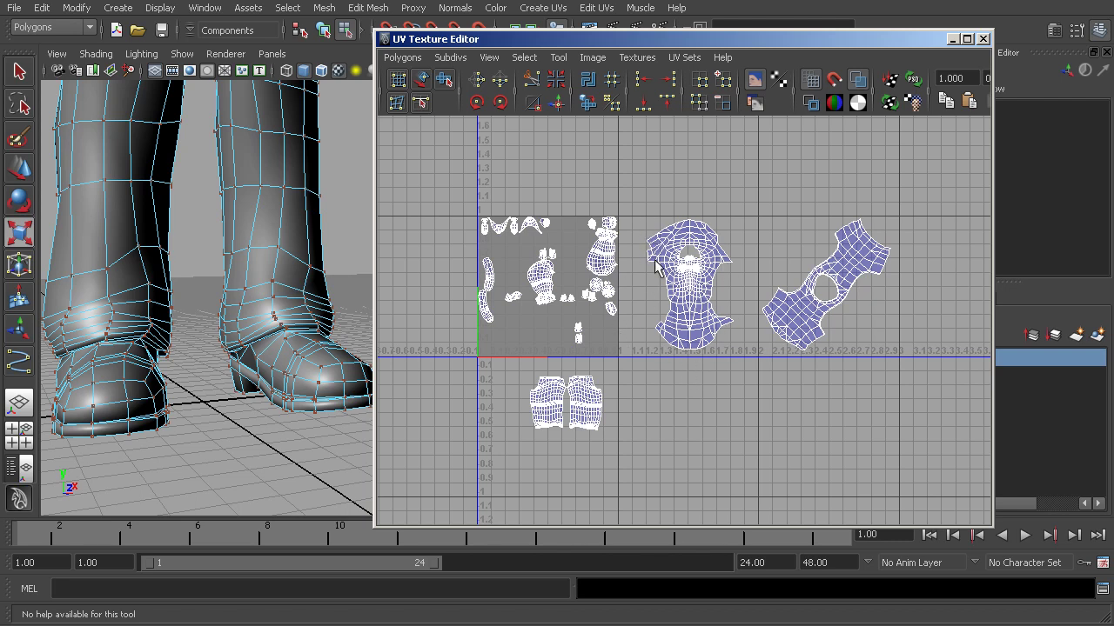
# Select the whole bulging sleeve shell in the middle of the 0–1 tile and move it to the left side of the arched-opening shell.
pyautogui.scroll(4, 657, 266)
pyautogui.moveTo(635, 202); pyautogui.dragTo(834, 470)
pyautogui.keyDown('alt'); pyautogui.moveTo(814, 383); pyautogui.dragTo(788, 327, button='middle'); pyautogui.keyUp('alt')
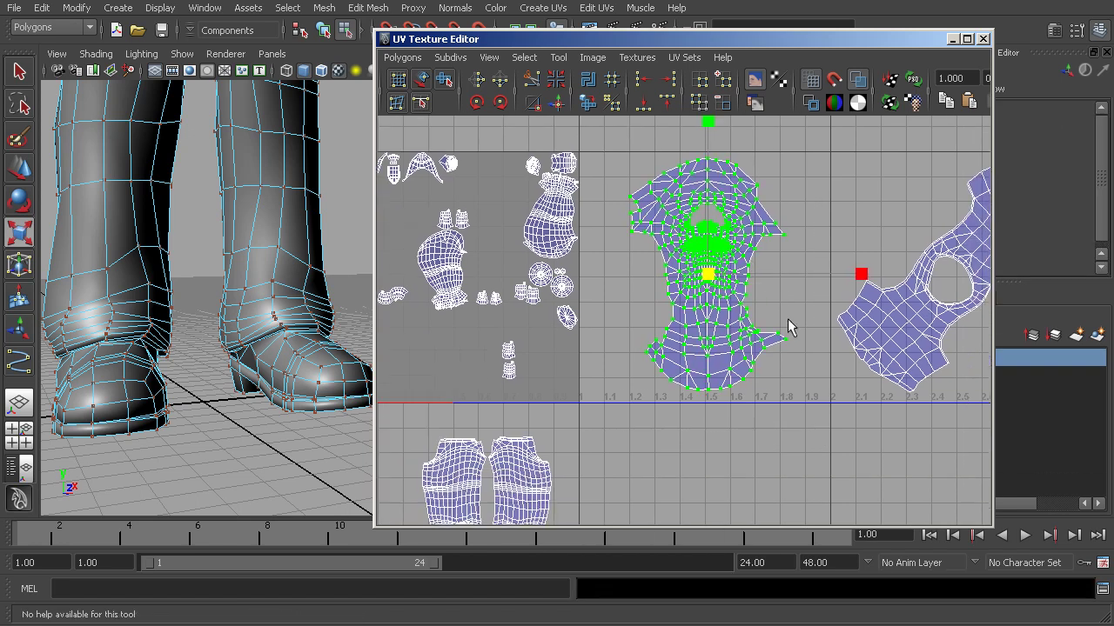
pyautogui.keyDown('alt'); pyautogui.moveTo(658, 357); pyautogui.dragTo(694, 381, button='middle'); pyautogui.keyUp('alt')
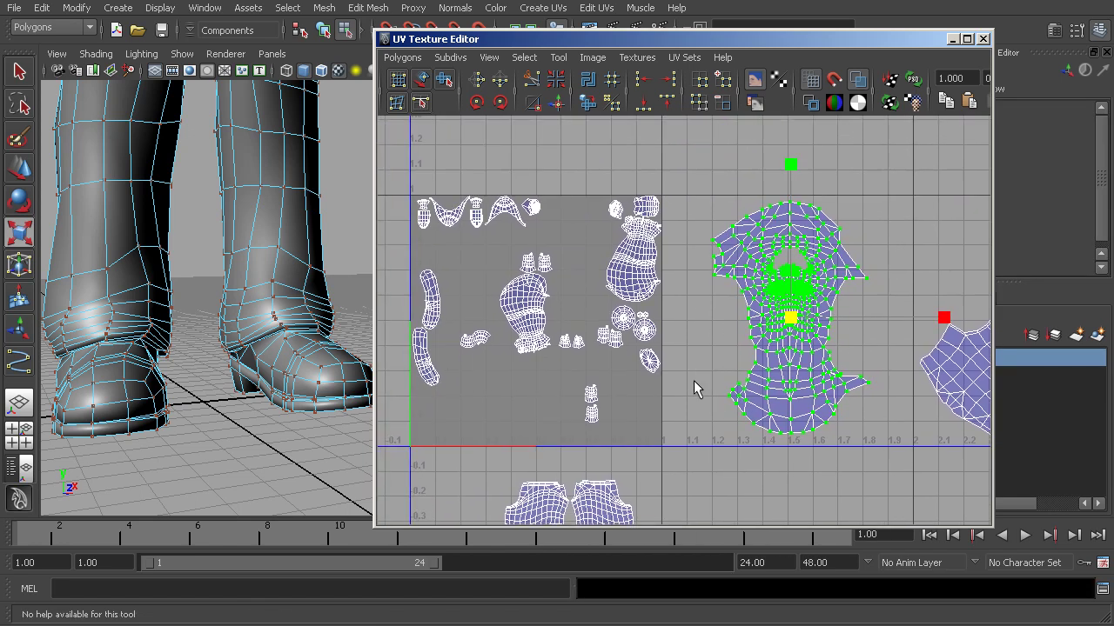
pyautogui.keyDown('alt'); pyautogui.moveTo(708, 371); pyautogui.dragTo(692, 370, button='right'); pyautogui.keyUp('alt')
pyautogui.click(543, 312)
pyautogui.keyDown('ctrl'); pyautogui.moveTo(545, 312); pyautogui.dragTo(566, 297, button='right'); pyautogui.keyUp('ctrl')
pyautogui.press('w')
pyautogui.moveTo(537, 317); pyautogui.dragTo(707, 334)
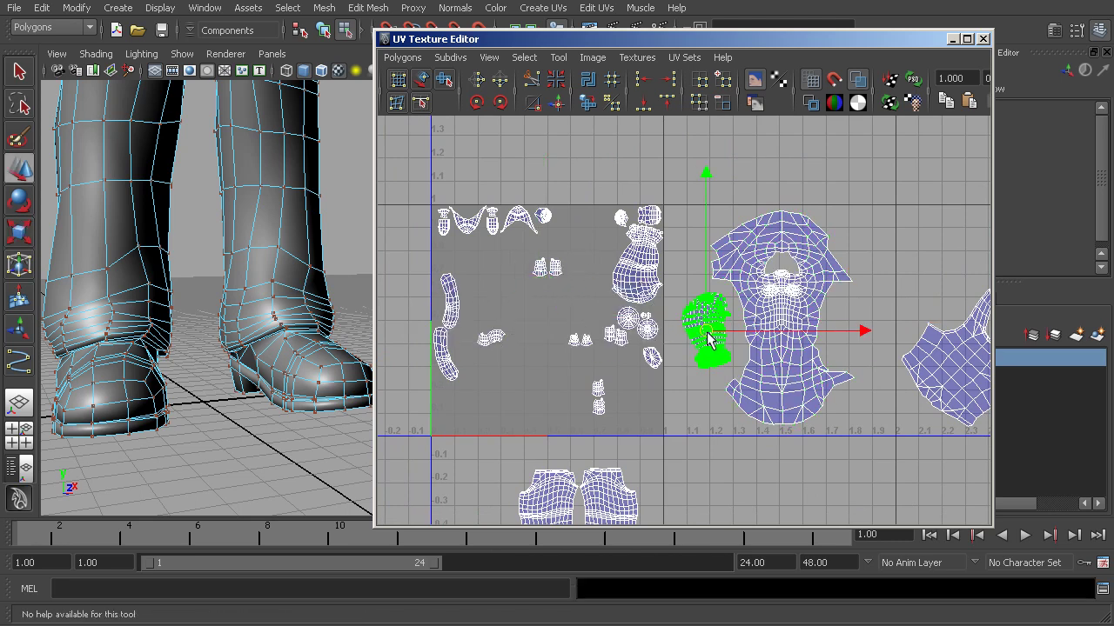
# Move the other whole sleeve shell from the 0–1 tile to the right side of the arched-opening shell and deselect it.
pyautogui.click(632, 280)
pyautogui.keyDown('ctrl'); pyautogui.moveTo(640, 270); pyautogui.dragTo(708, 252, button='right'); pyautogui.keyUp('ctrl')
pyautogui.moveTo(636, 267); pyautogui.dragTo(857, 330)
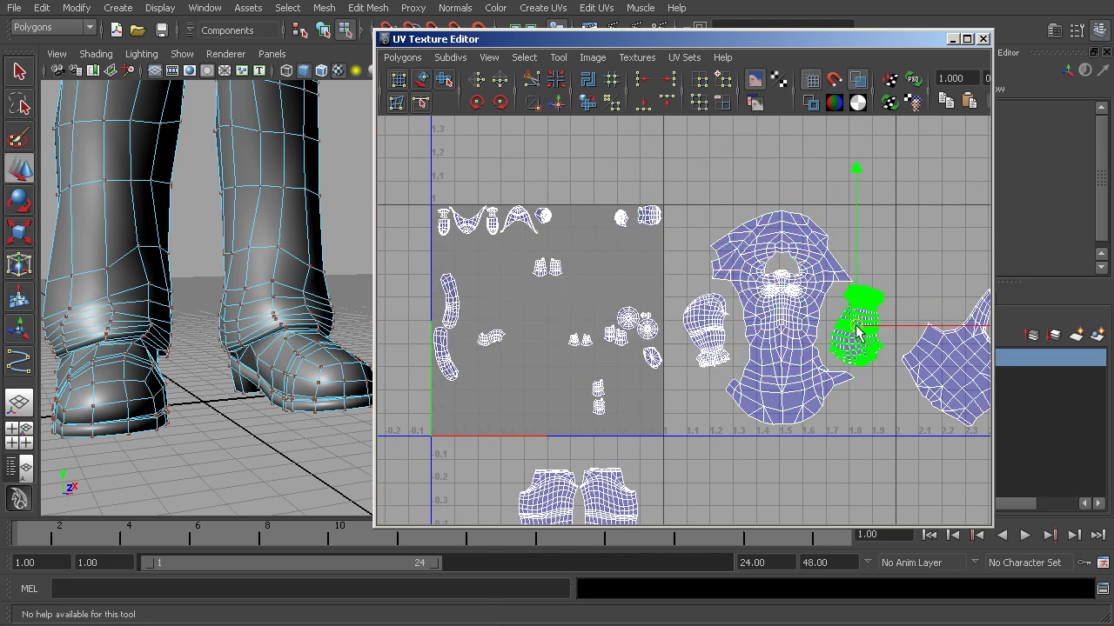
pyautogui.click(875, 415)
# Select the arched-opening shell with both sleeve shells and widen the UV Texture Editor window until its UV value fields show.
pyautogui.keyDown('alt'); pyautogui.moveTo(875, 415); pyautogui.dragTo(771, 368, button='middle'); pyautogui.keyUp('alt')
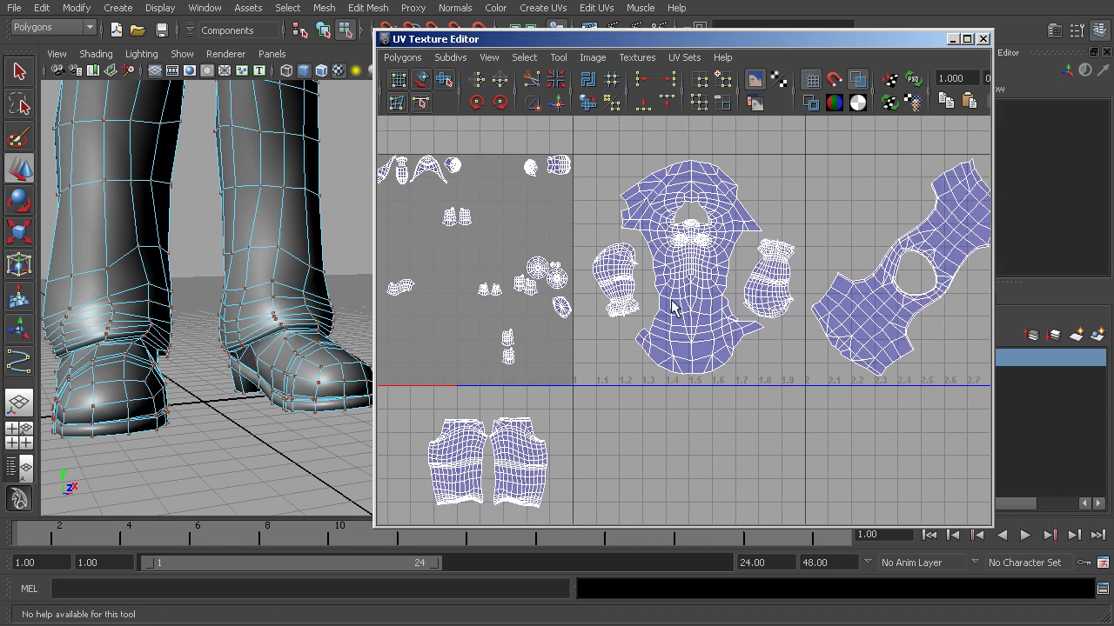
pyautogui.keyDown('alt'); pyautogui.moveTo(724, 315); pyautogui.dragTo(673, 290, button='right'); pyautogui.keyUp('alt')
pyautogui.keyDown('alt'); pyautogui.moveTo(884, 317); pyautogui.dragTo(828, 331, button='middle'); pyautogui.keyUp('alt')
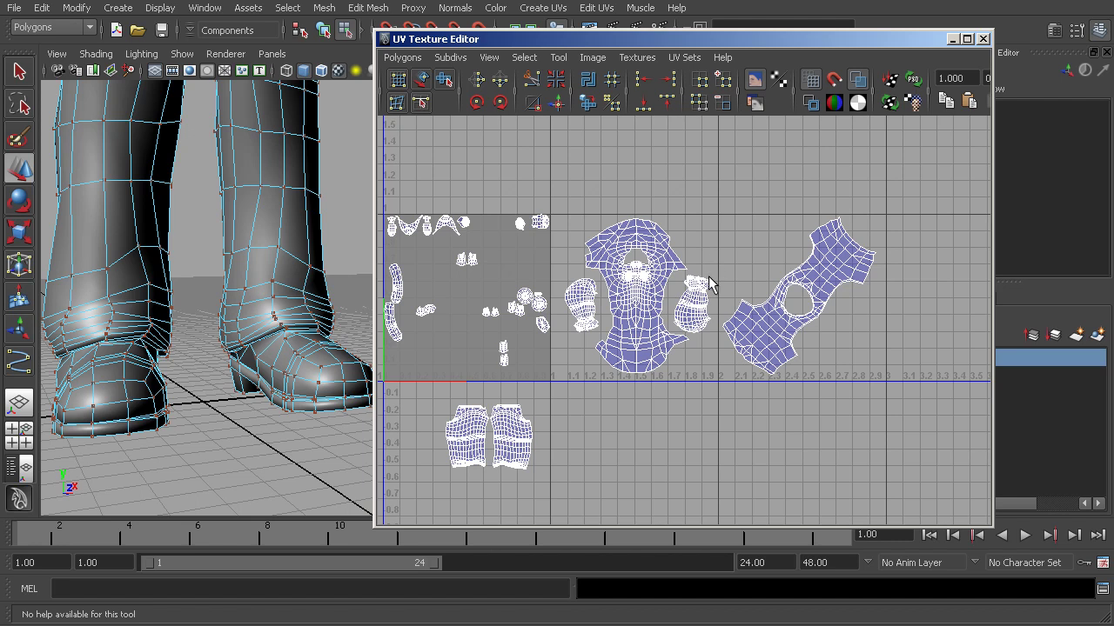
pyautogui.keyDown('alt'); pyautogui.moveTo(717, 277); pyautogui.dragTo(790, 282, button='middle'); pyautogui.keyUp('alt')
pyautogui.moveTo(787, 222); pyautogui.dragTo(638, 410)
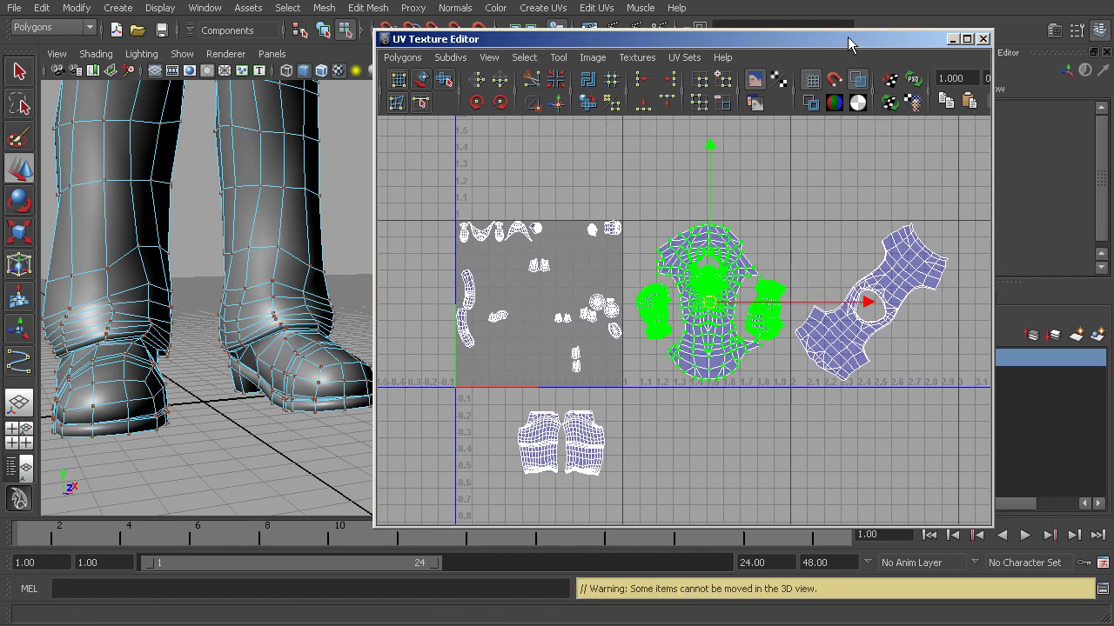
pyautogui.moveTo(853, 39); pyautogui.dragTo(647, 20)
pyautogui.moveTo(784, 506); pyautogui.dragTo(990, 528)
pyautogui.keyDown('alt'); pyautogui.moveTo(713, 317); pyautogui.dragTo(730, 357, button='middle'); pyautogui.keyUp('alt')
pyautogui.moveTo(756, 355)
pyautogui.keyDown('alt'); pyautogui.mouseDown(button='right')
pyautogui.moveTo(738, 346)
pyautogui.moveTo(746, 359)
pyautogui.mouseUp(button='right'); pyautogui.keyUp('alt')
pyautogui.keyDown('alt'); pyautogui.moveTo(747, 359); pyautogui.dragTo(751, 341, button='middle'); pyautogui.keyUp('alt')
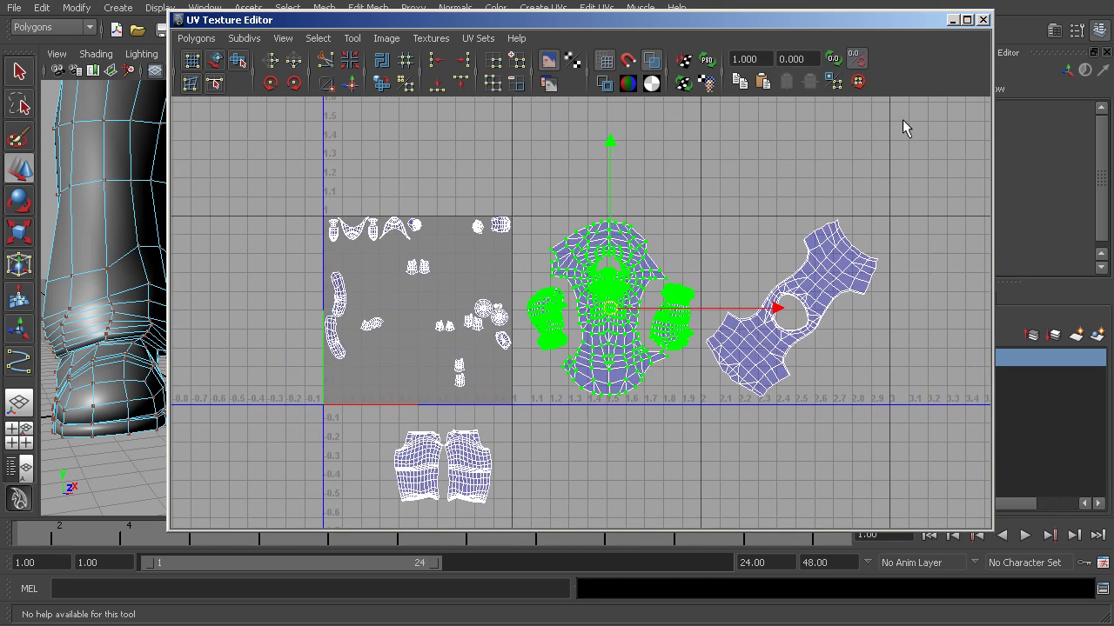
# Refresh the UV values, set UV entry to relative mode, and offset the three selected shells by 2 in U.
pyautogui.click(857, 58)
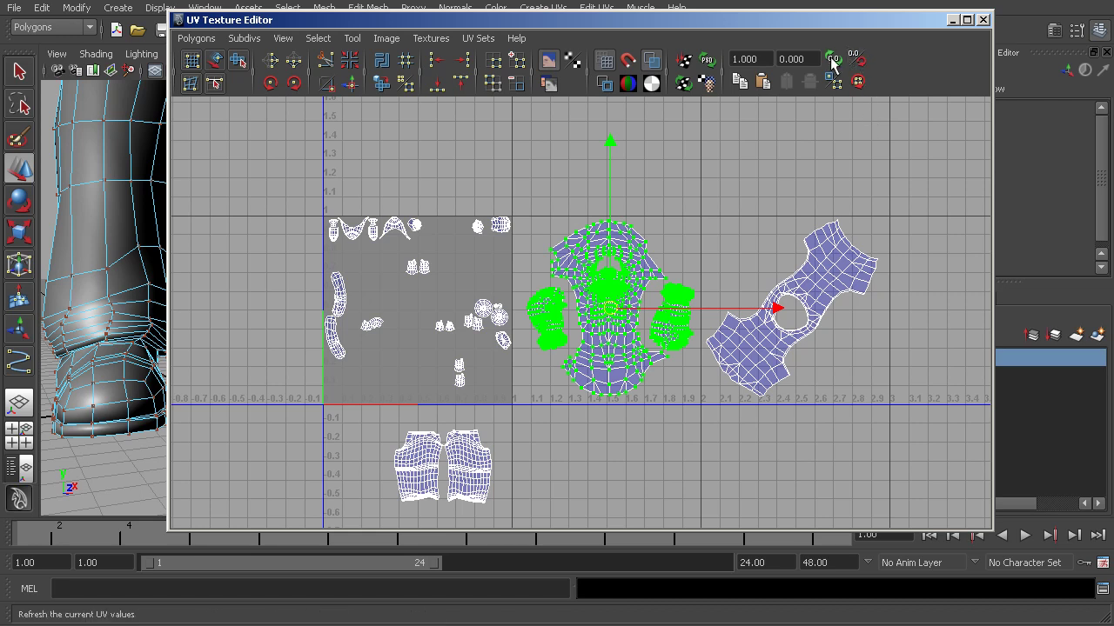
pyautogui.click(832, 59)
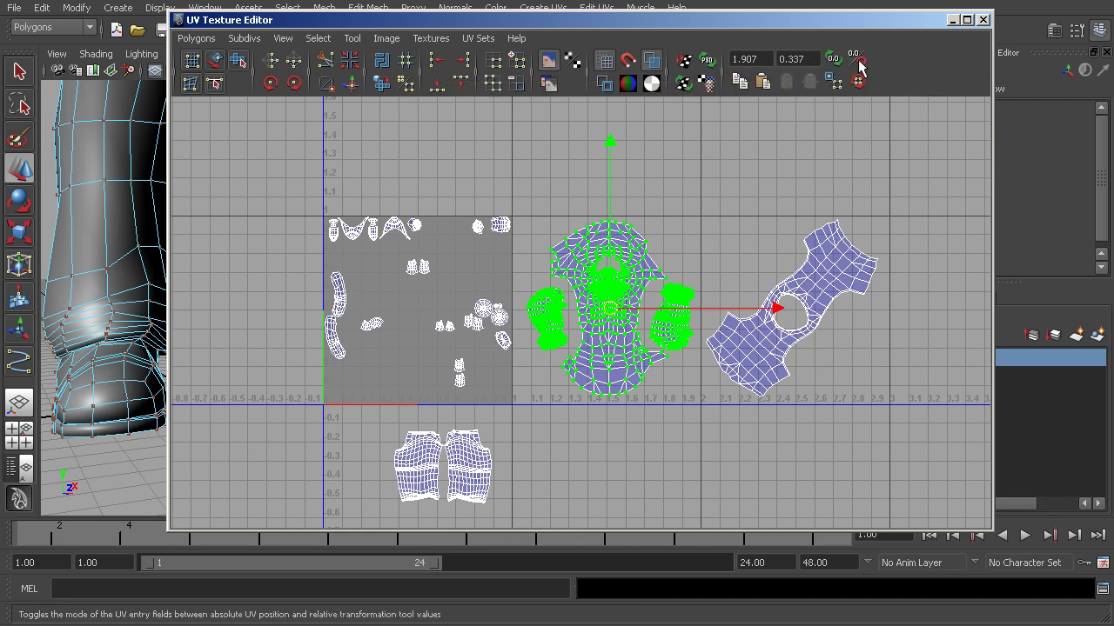
pyautogui.doubleClick(766, 59)
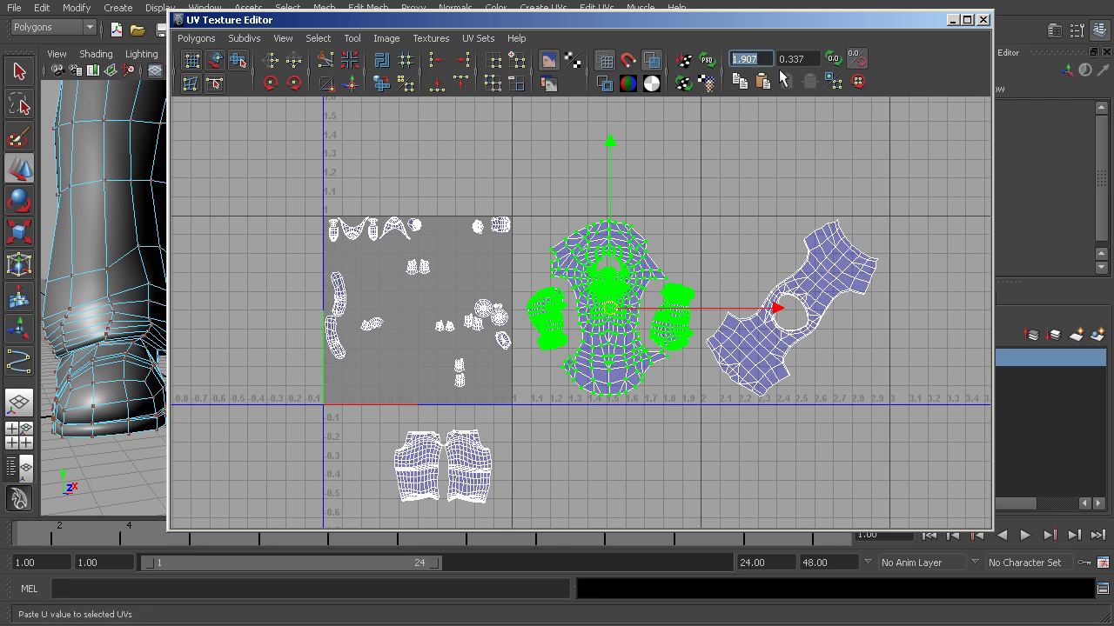
pyautogui.write('2')
pyautogui.press('Return')
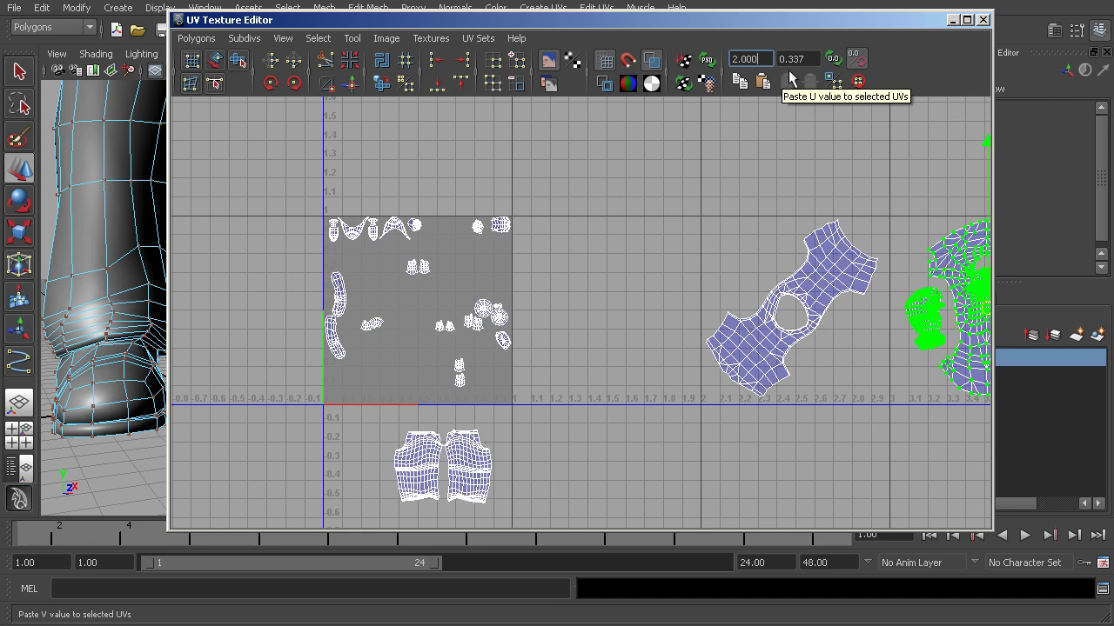
pyautogui.press('w')
pyautogui.keyDown('alt'); pyautogui.moveTo(676, 296); pyautogui.dragTo(455, 296, button='middle'); pyautogui.keyUp('alt')
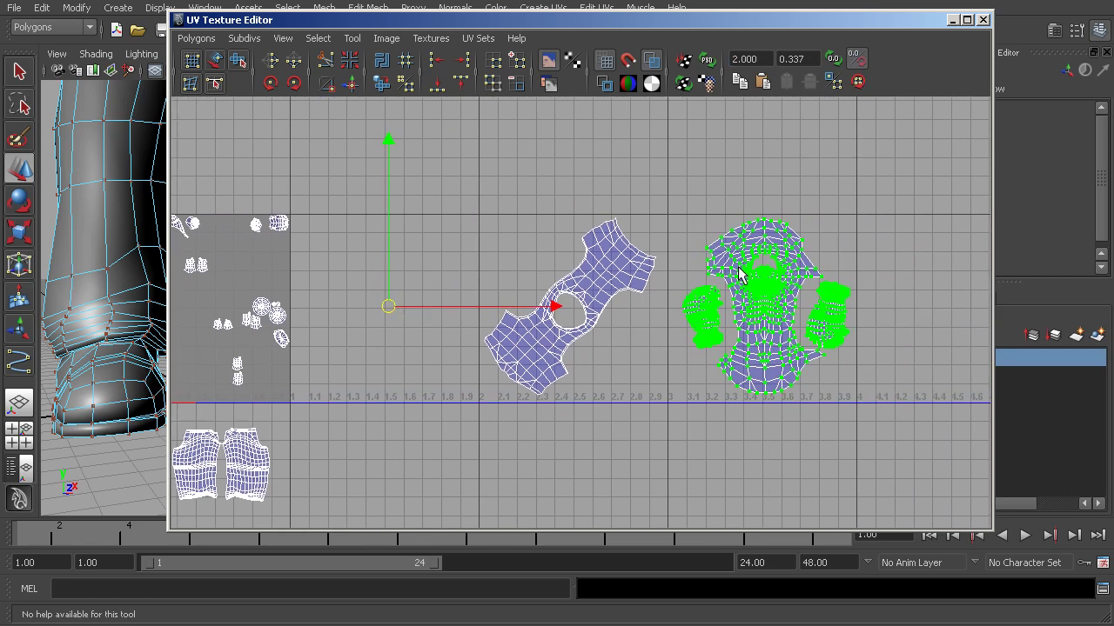
pyautogui.keyDown('alt'); pyautogui.moveTo(797, 280); pyautogui.dragTo(666, 272, button='right'); pyautogui.keyUp('alt')
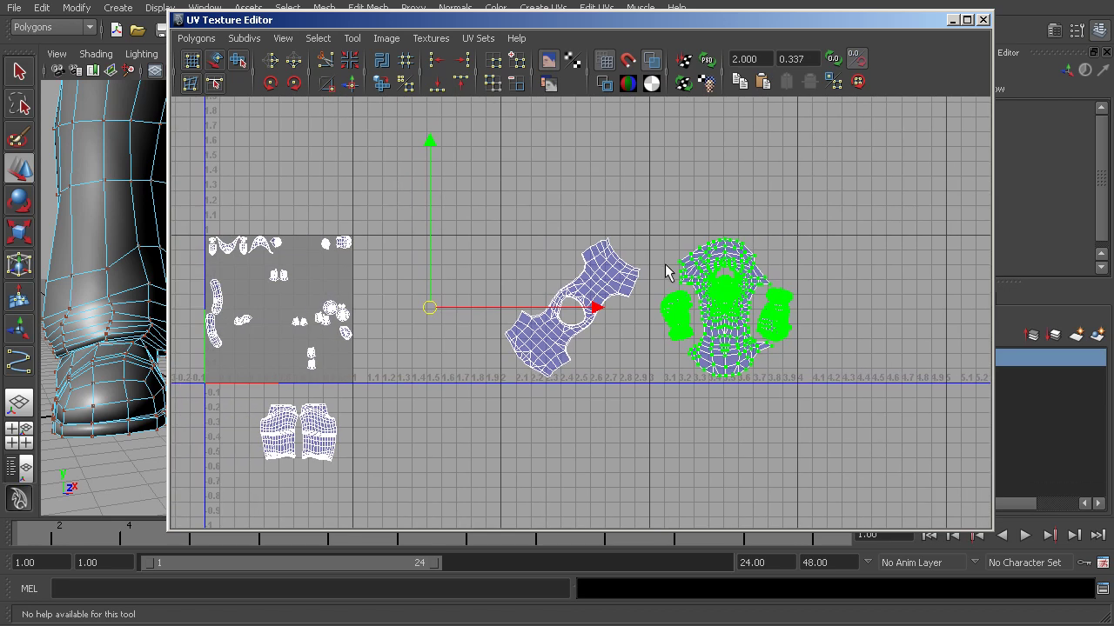
pyautogui.keyDown('alt'); pyautogui.moveTo(665, 272); pyautogui.dragTo(730, 293, button='middle'); pyautogui.keyUp('alt')
pyautogui.keyDown('alt'); pyautogui.moveTo(799, 313); pyautogui.dragTo(743, 301, button='right'); pyautogui.keyUp('alt')
pyautogui.keyDown('alt'); pyautogui.moveTo(743, 301); pyautogui.dragTo(709, 296, button='middle'); pyautogui.keyUp('alt')
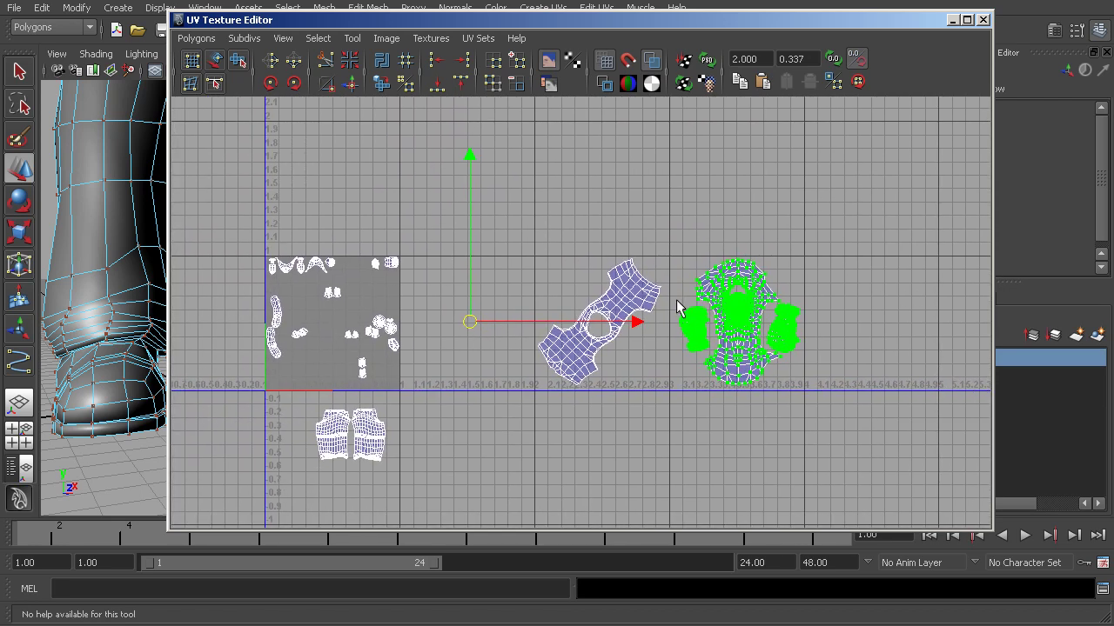
# Select the diagonal shell with the round hole and offset it by 1 in V using relative UV entry.
pyautogui.moveTo(570, 398); pyautogui.dragTo(566, 402)
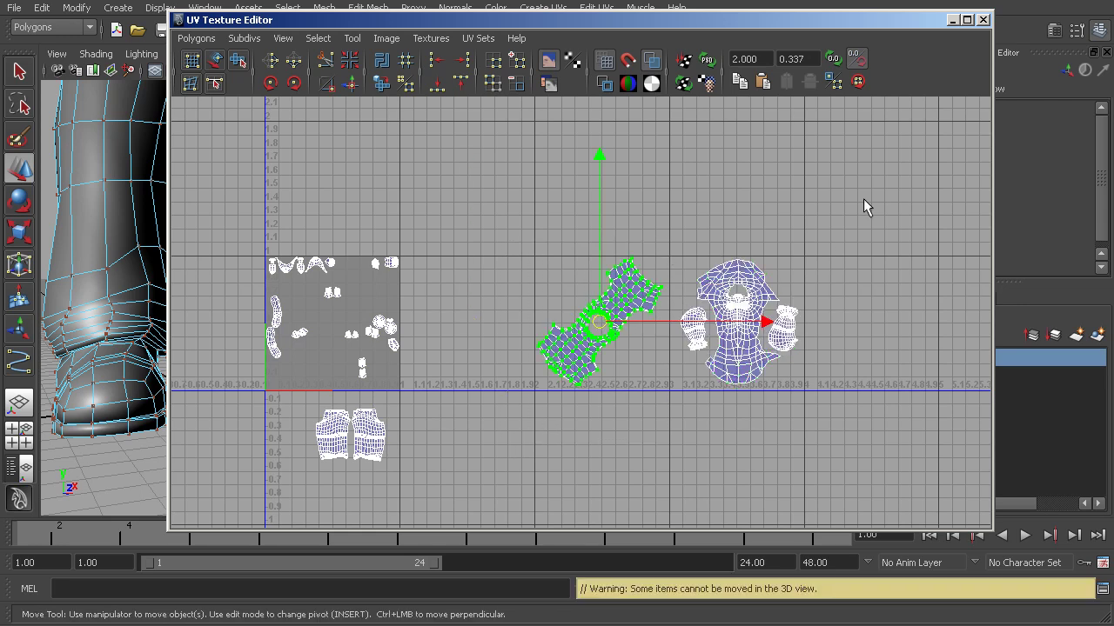
pyautogui.click(855, 58)
pyautogui.click(832, 59)
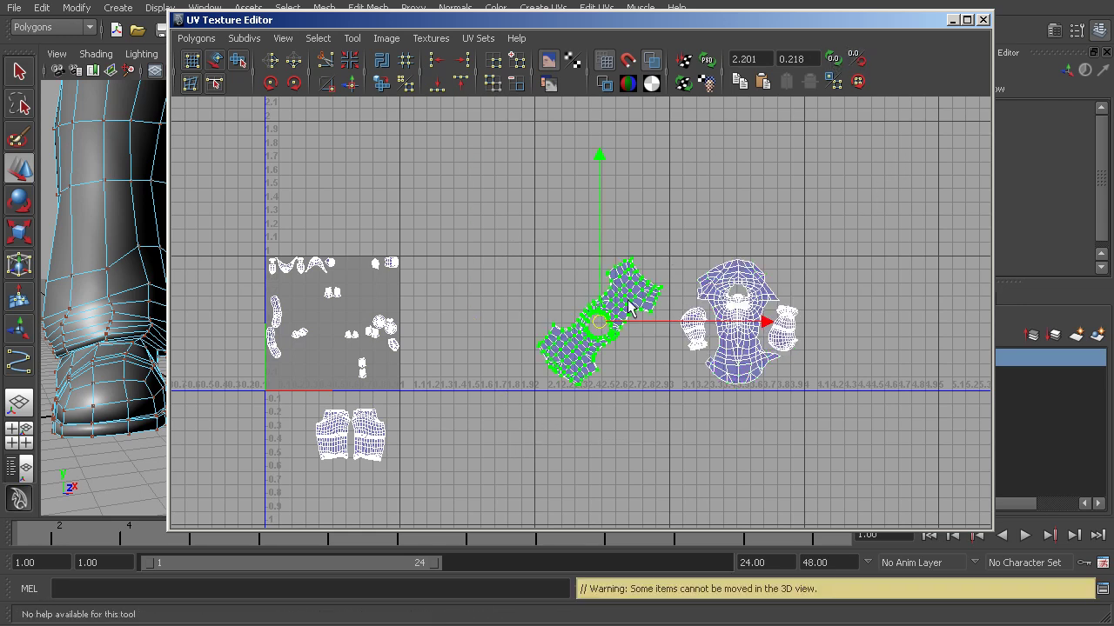
pyautogui.click(855, 59)
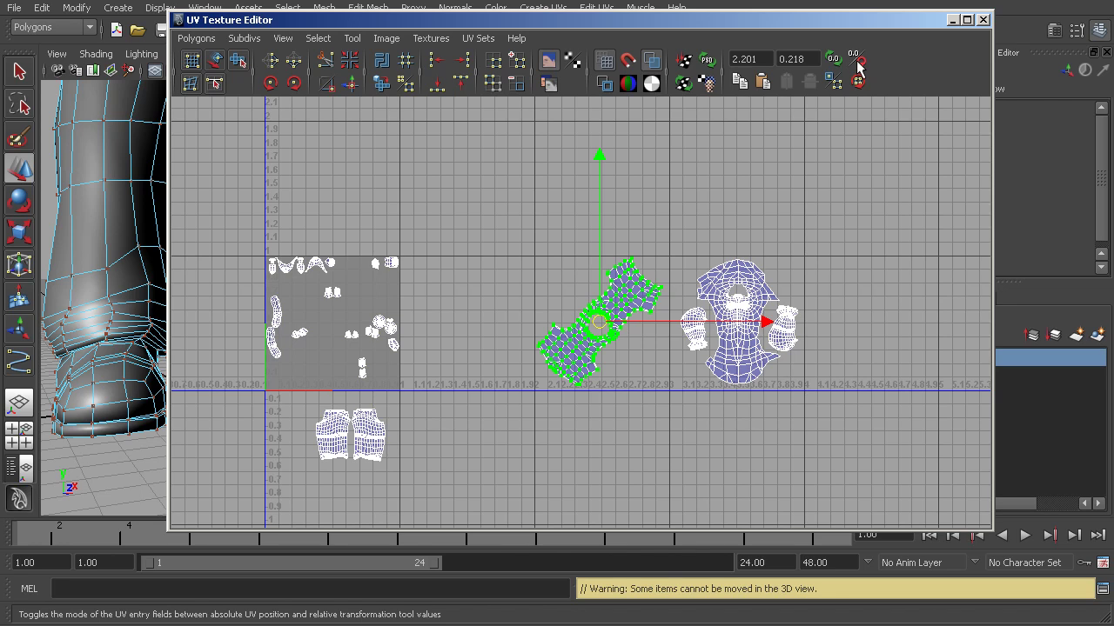
pyautogui.click(792, 58)
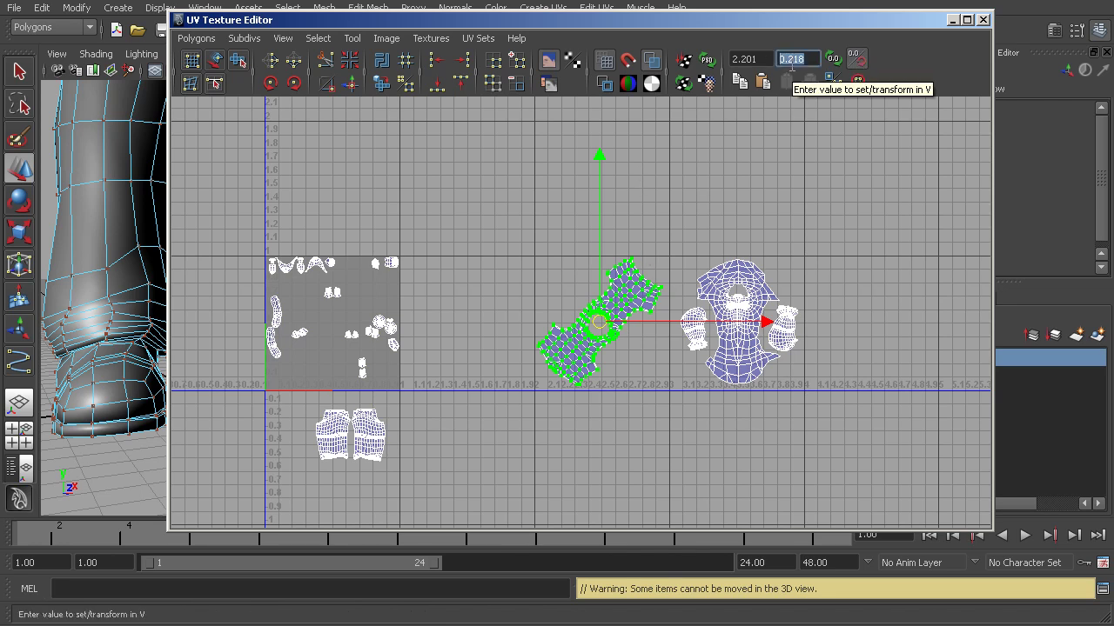
pyautogui.write('1')
pyautogui.press('Return')
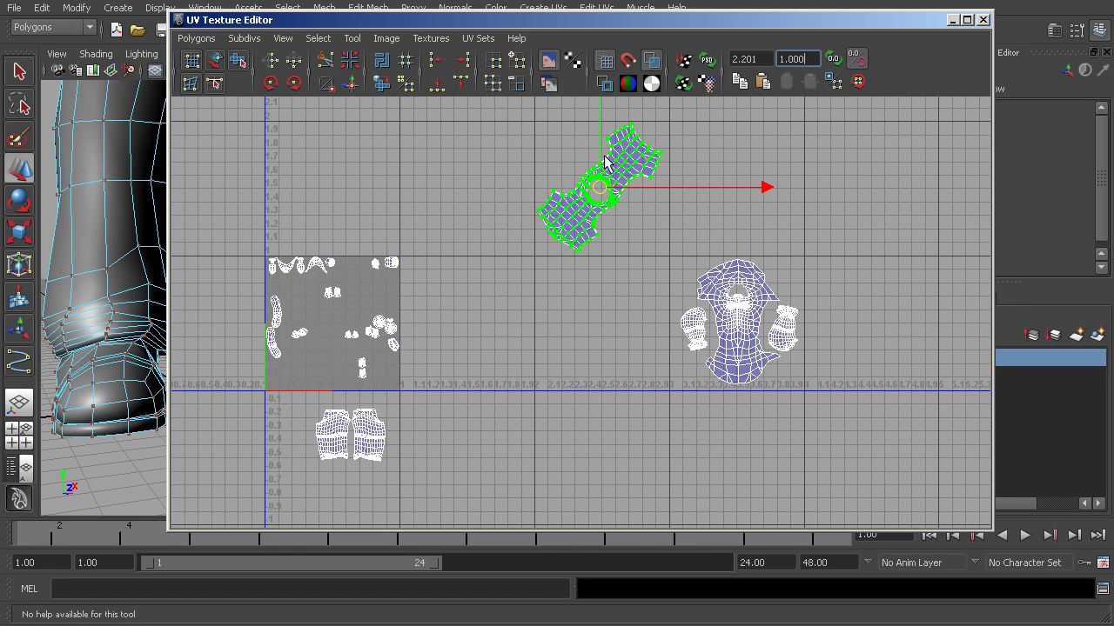
# Select the arched-opening shell and both sleeve shells in the fourth tile and toggle the UV entry mode.
pyautogui.keyDown('alt'); pyautogui.moveTo(647, 186); pyautogui.dragTo(665, 214, button='middle'); pyautogui.keyUp('alt')
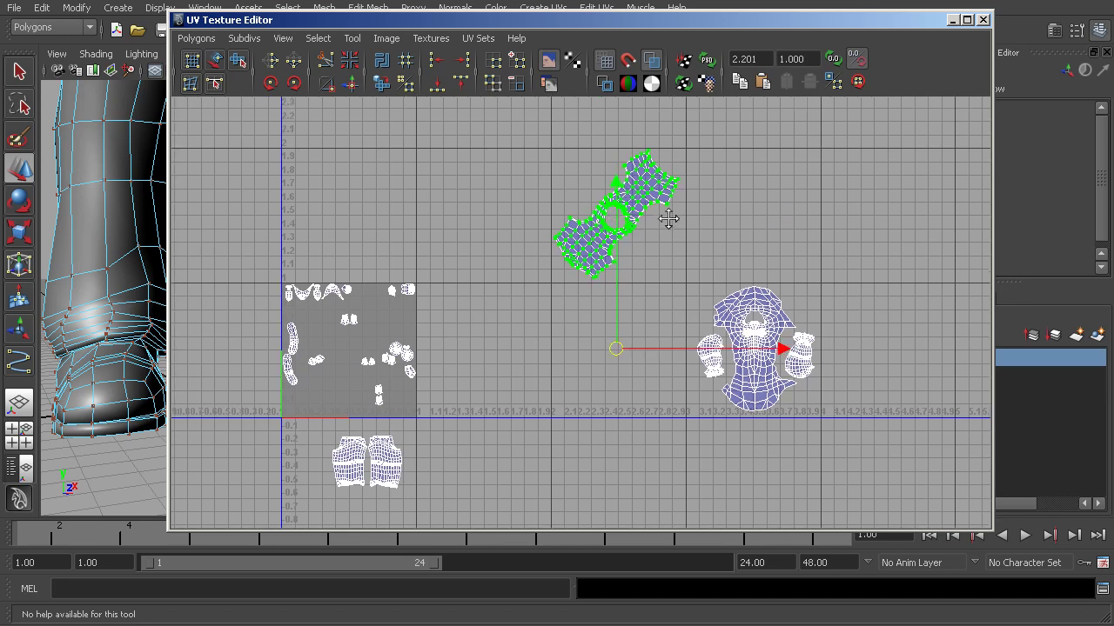
pyautogui.scroll(-1, 672, 252)
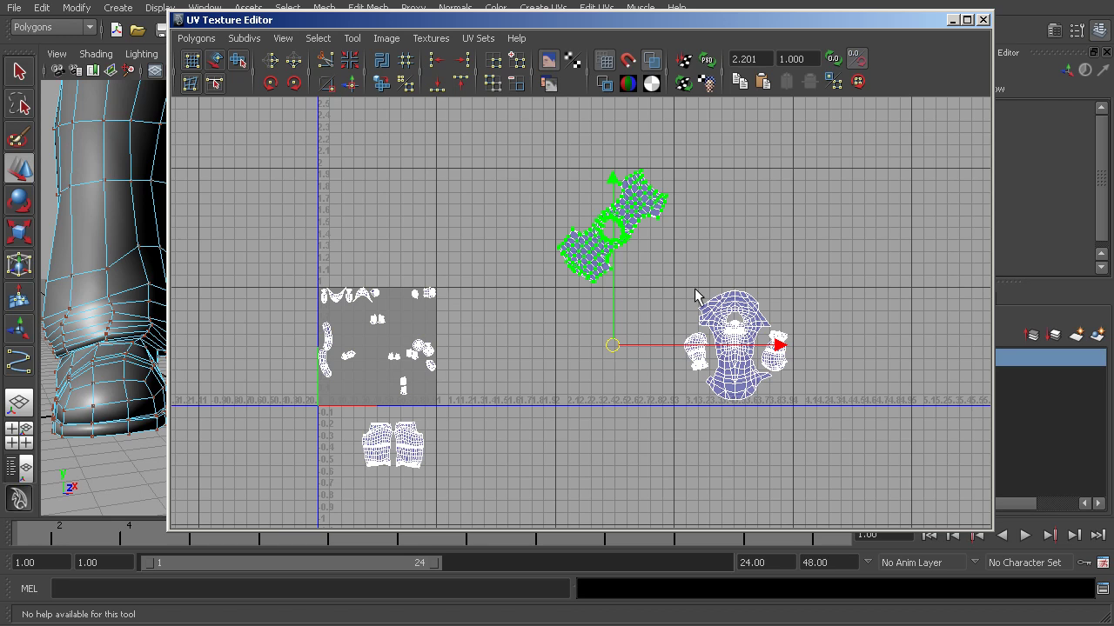
pyautogui.moveTo(848, 438); pyautogui.dragTo(837, 432)
pyautogui.keyDown('alt'); pyautogui.moveTo(831, 429); pyautogui.dragTo(775, 375, button='middle'); pyautogui.keyUp('alt')
pyautogui.keyDown('alt'); pyautogui.moveTo(775, 375); pyautogui.dragTo(844, 308, button='right'); pyautogui.keyUp('alt')
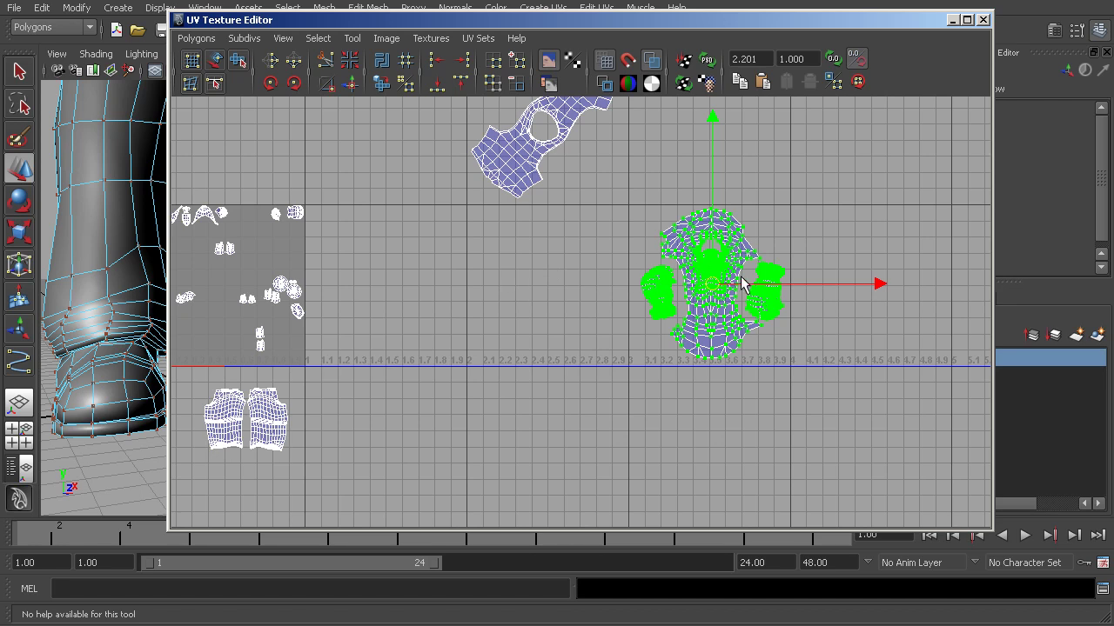
pyautogui.keyDown('alt'); pyautogui.moveTo(755, 334); pyautogui.dragTo(760, 387, button='middle'); pyautogui.keyUp('alt')
pyautogui.keyDown('alt'); pyautogui.moveTo(760, 386); pyautogui.dragTo(736, 383, button='right'); pyautogui.keyUp('alt')
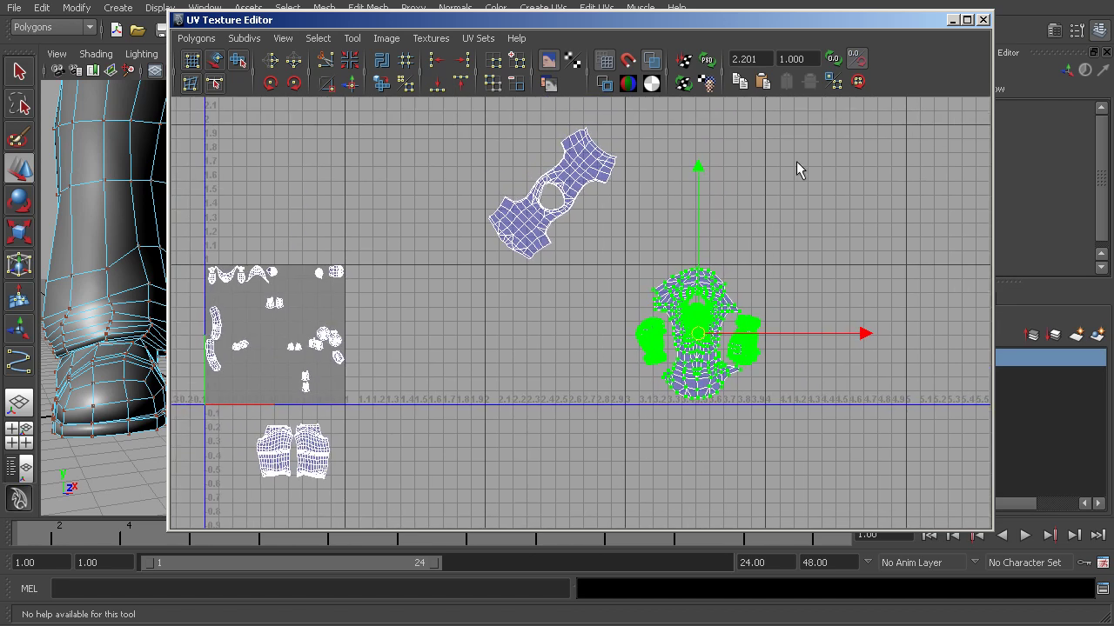
pyautogui.click(855, 60)
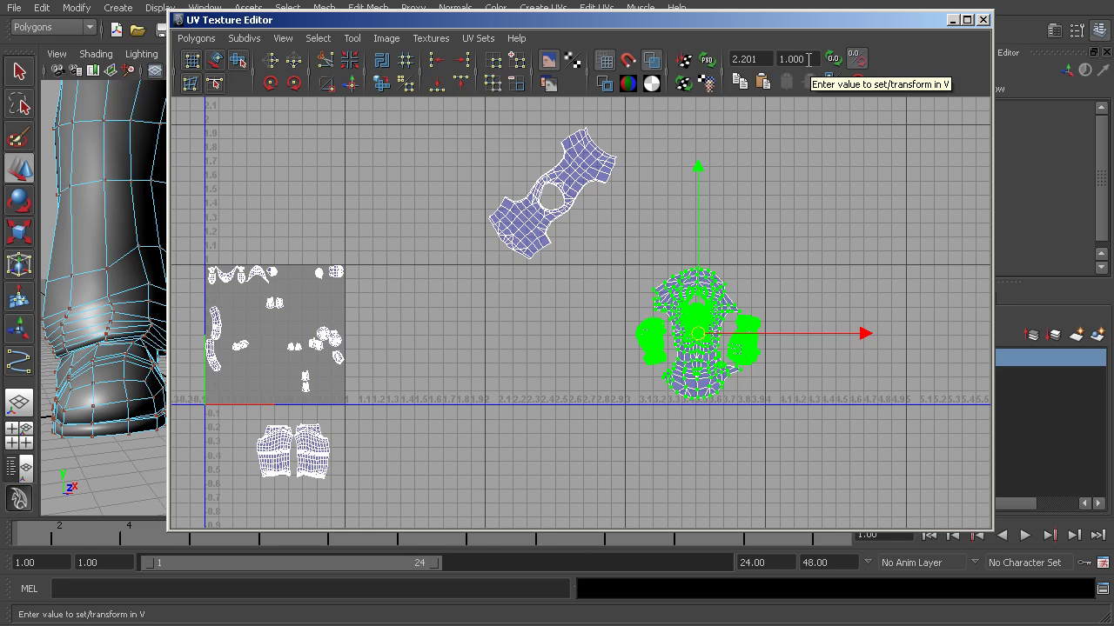
# Examine how the shells offset by whole tiles are placed relative to the 0–1 tile.
pyautogui.keyDown('alt'); pyautogui.moveTo(808, 310); pyautogui.dragTo(865, 291, button='middle'); pyautogui.keyUp('alt')
pyautogui.scroll(-1, 735, 294)
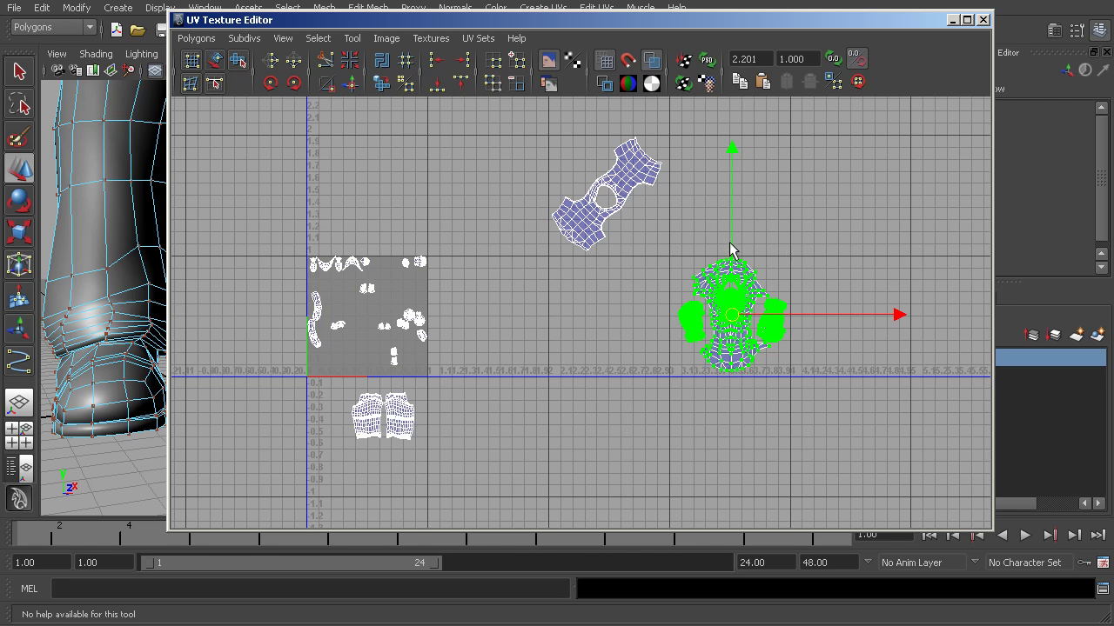
pyautogui.scroll(-1, 793, 257)
pyautogui.moveTo(794, 256)
pyautogui.keyDown('alt'); pyautogui.mouseDown(button='middle')
pyautogui.moveTo(753, 267)
pyautogui.moveTo(765, 286)
pyautogui.moveTo(806, 249)
pyautogui.mouseUp(button='middle'); pyautogui.keyUp('alt')
pyautogui.keyDown('alt'); pyautogui.moveTo(804, 248); pyautogui.dragTo(843, 294, button='right'); pyautogui.keyUp('alt')
pyautogui.keyDown('alt'); pyautogui.moveTo(843, 294); pyautogui.dragTo(831, 288, button='middle'); pyautogui.keyUp('alt')
pyautogui.keyDown('alt'); pyautogui.moveTo(831, 288); pyautogui.dragTo(848, 301, button='right'); pyautogui.keyUp('alt')
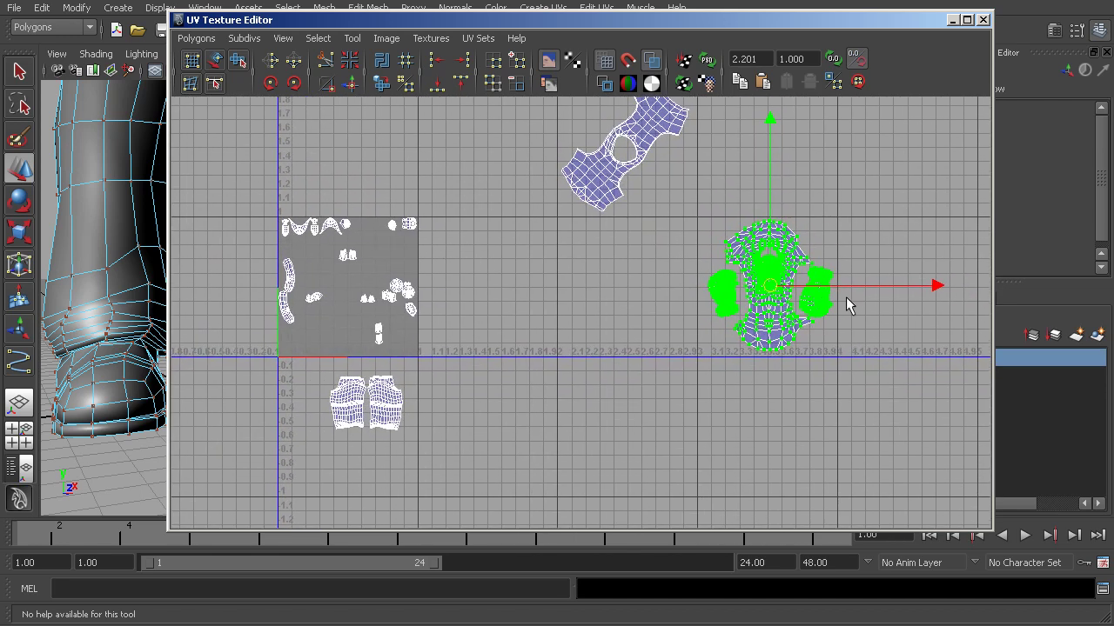
pyautogui.keyDown('alt'); pyautogui.moveTo(805, 278); pyautogui.dragTo(854, 318, button='middle'); pyautogui.keyUp('alt')
pyautogui.keyDown('alt'); pyautogui.moveTo(854, 319); pyautogui.dragTo(863, 324, button='right'); pyautogui.keyUp('alt')
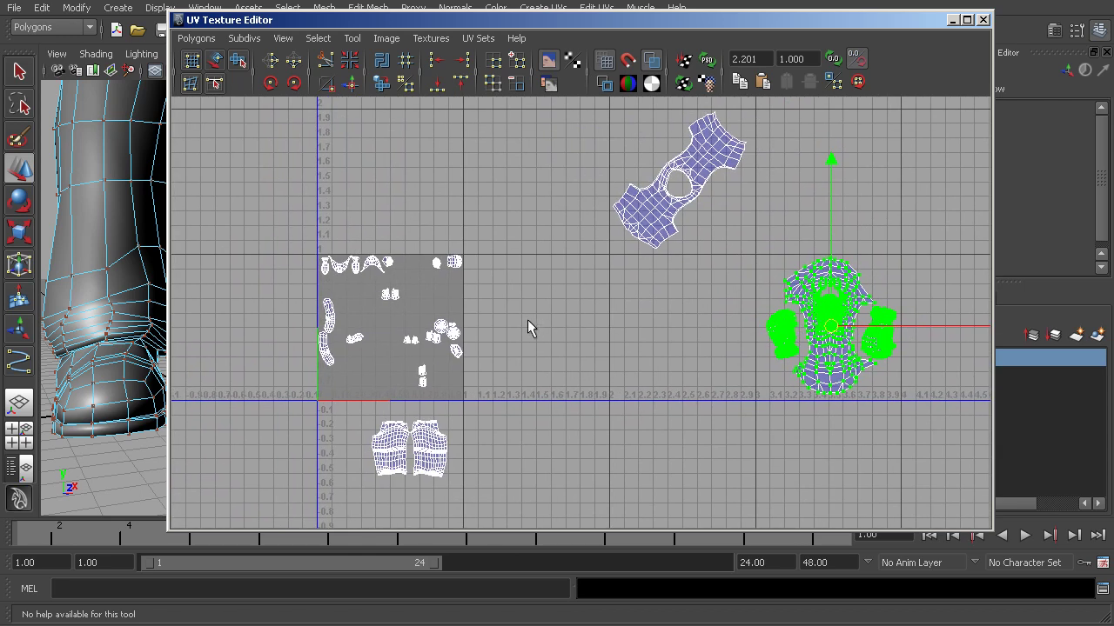